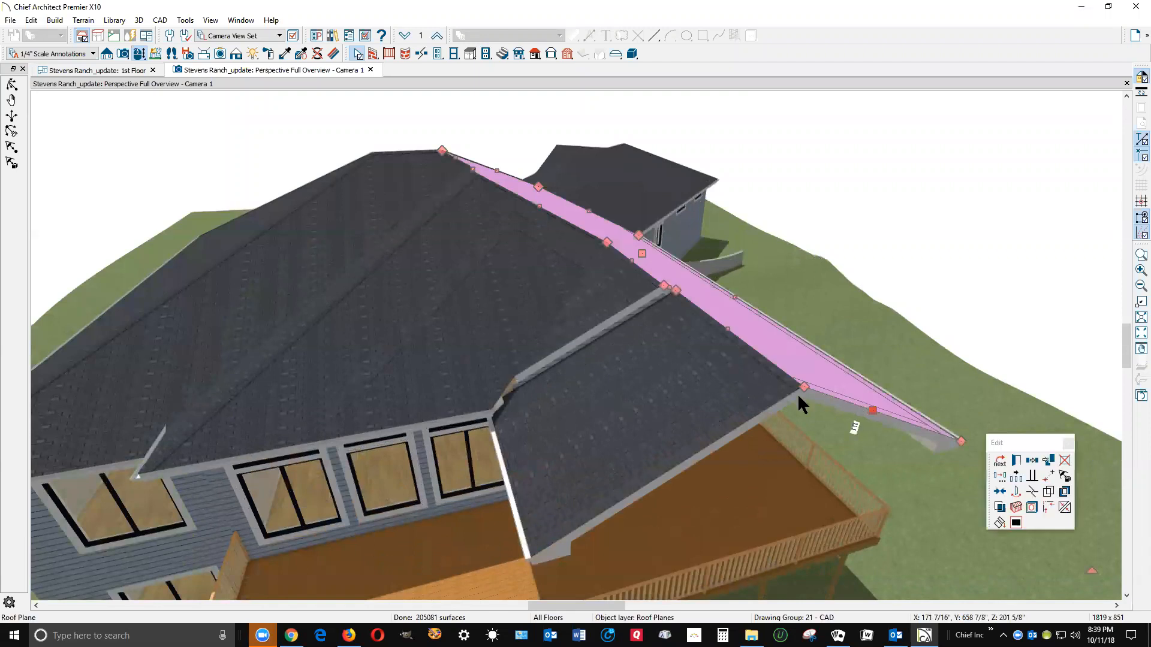
Check the height and pitch settings of the far roof plane, the lower deck roof plane and the small triangular roof plane above it
click(1016, 476)
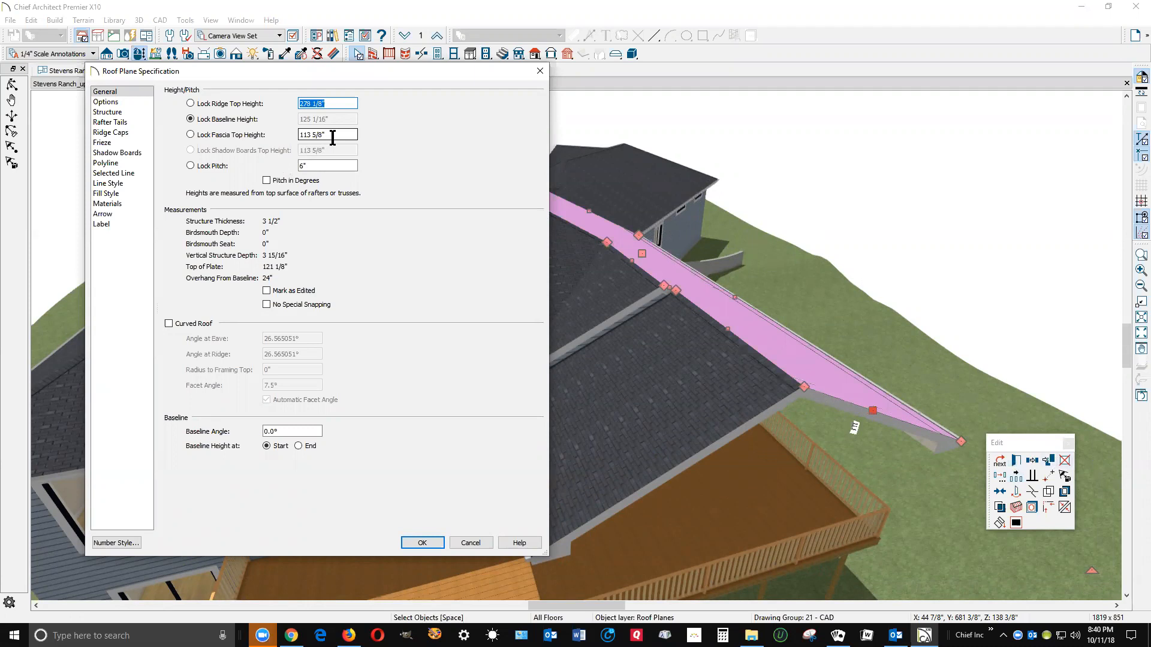
click(470, 542)
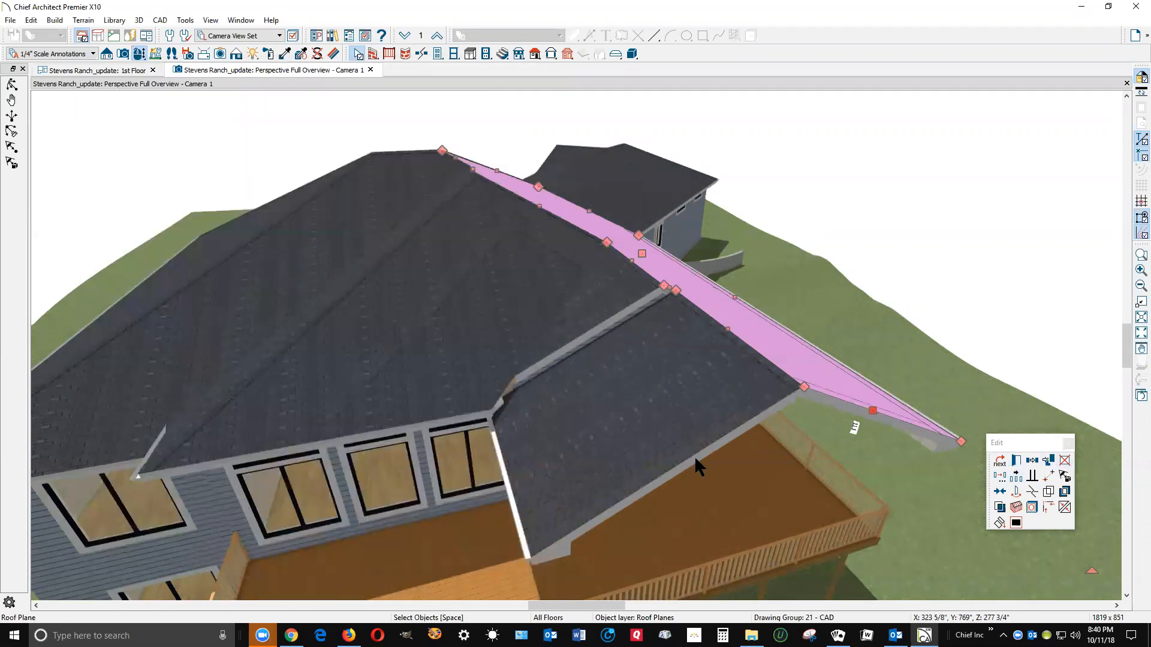
click(689, 433)
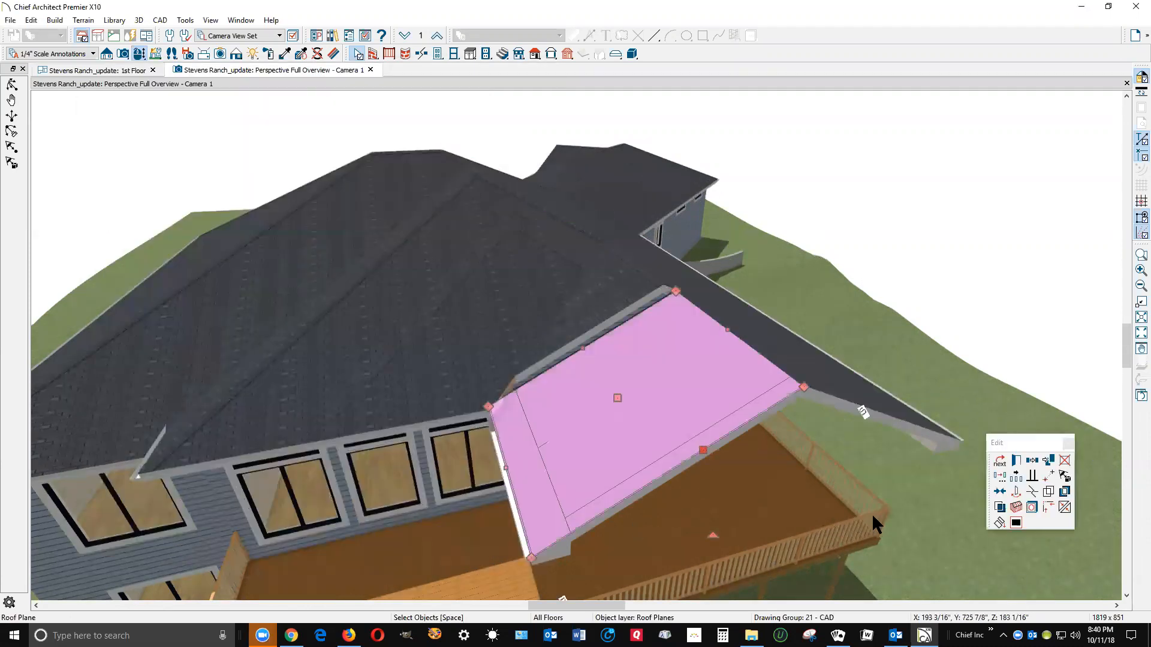
click(1018, 462)
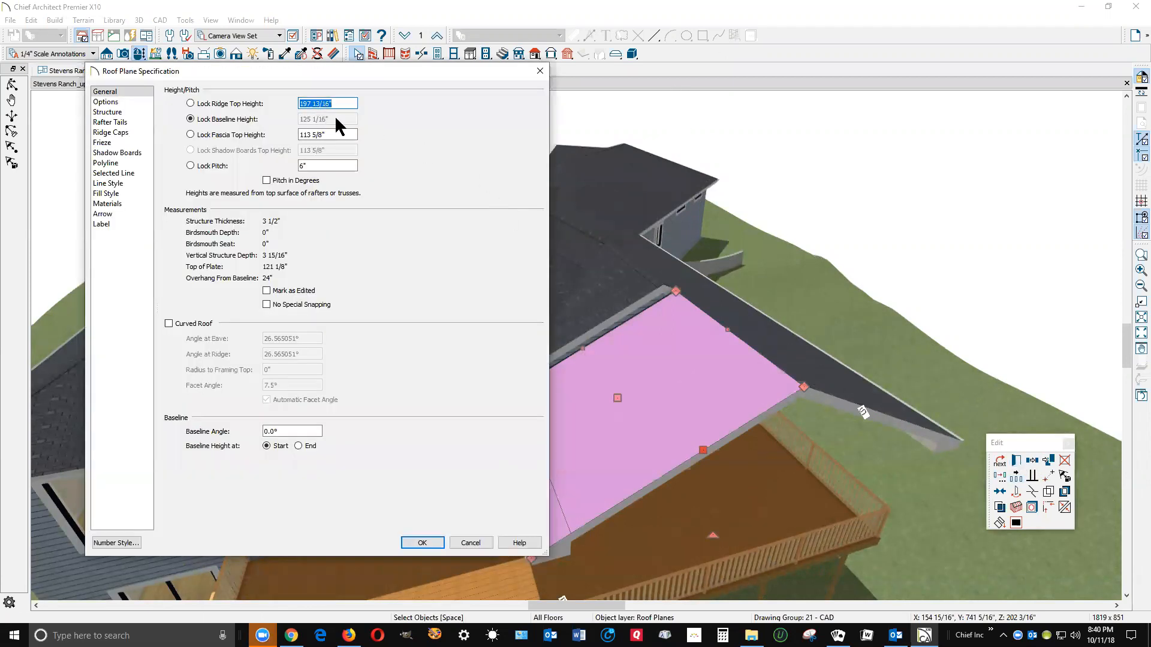
click(441, 543)
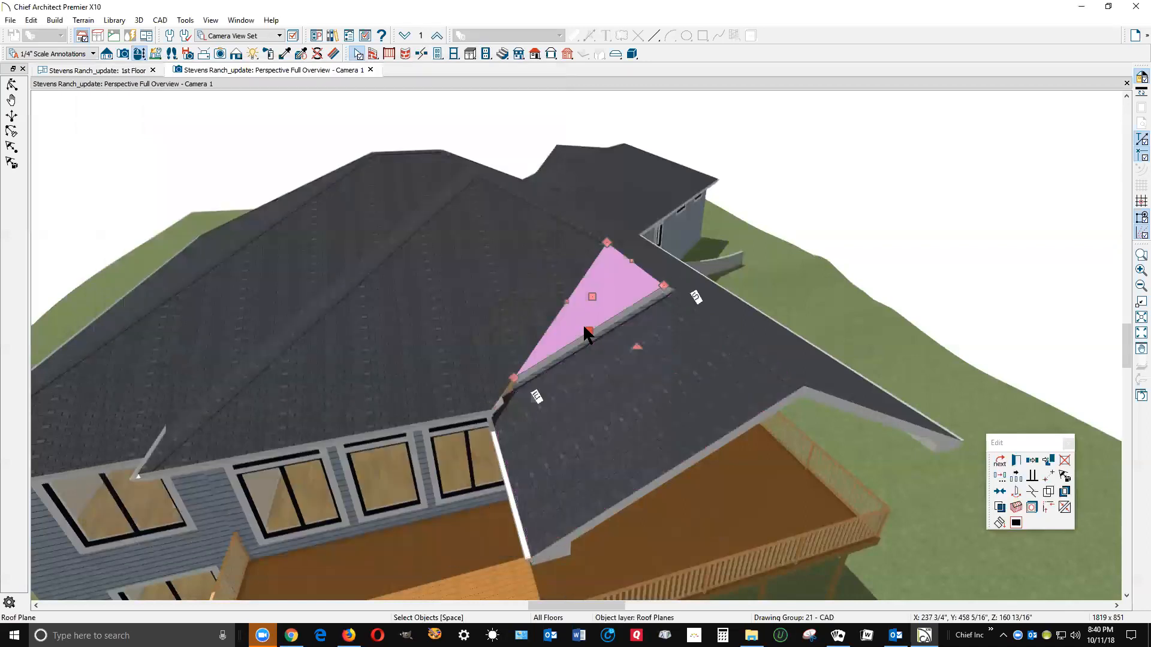
click(1013, 452)
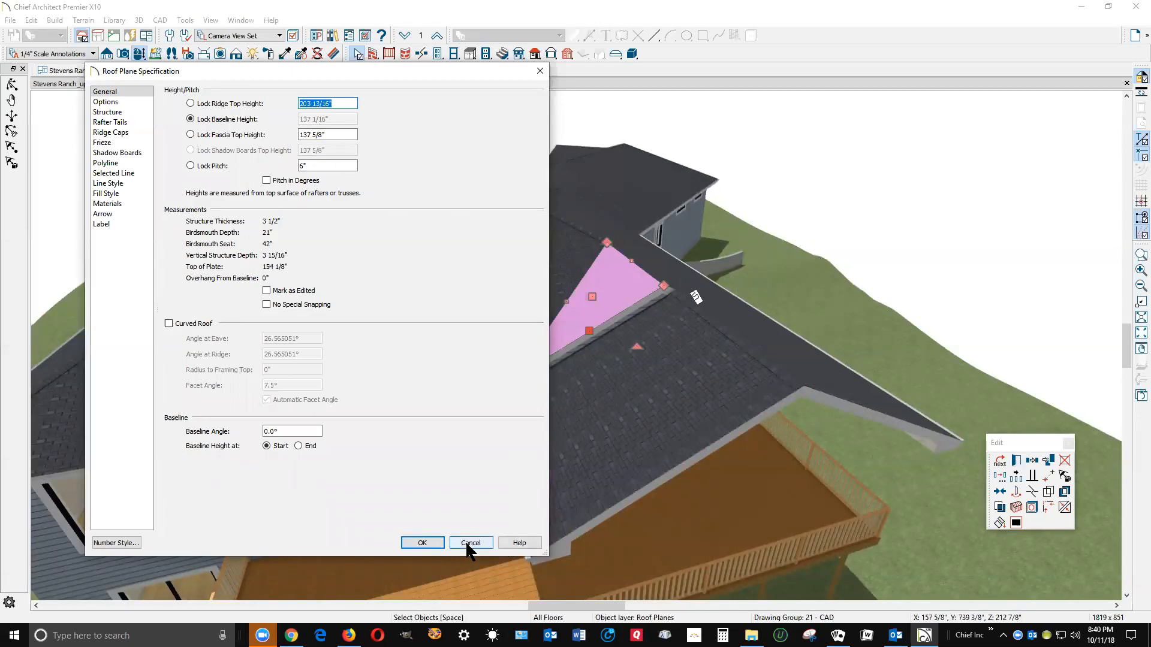
click(440, 546)
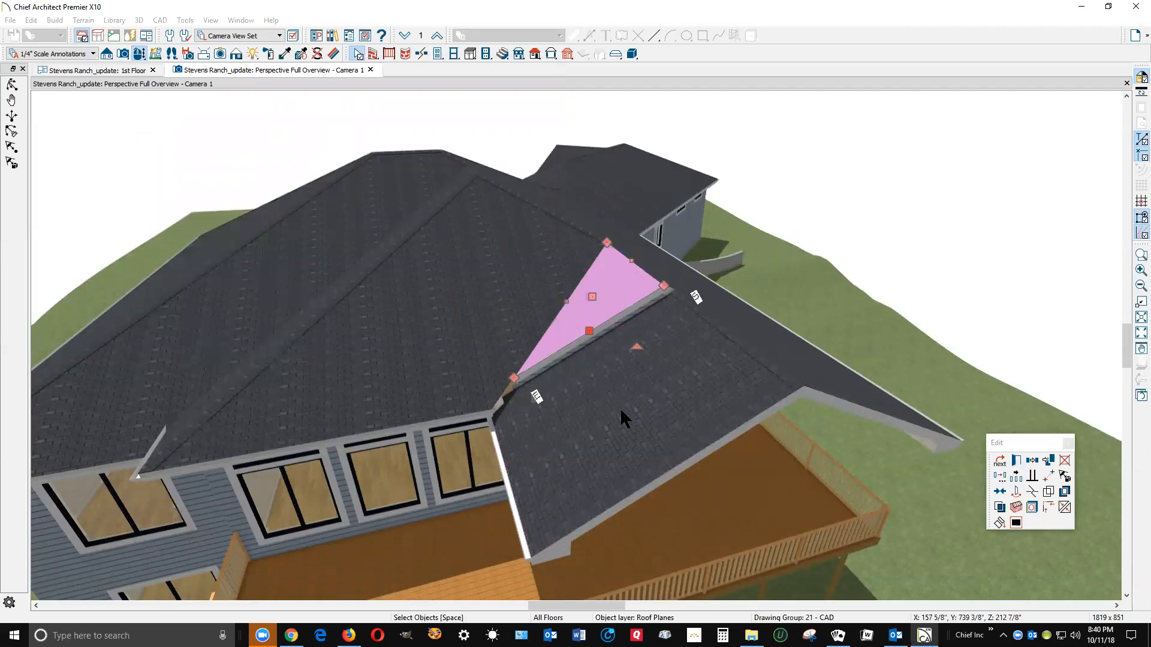
Delete the lower roof plane over the deck, keeping the small triangular plane above it
key(Delete)
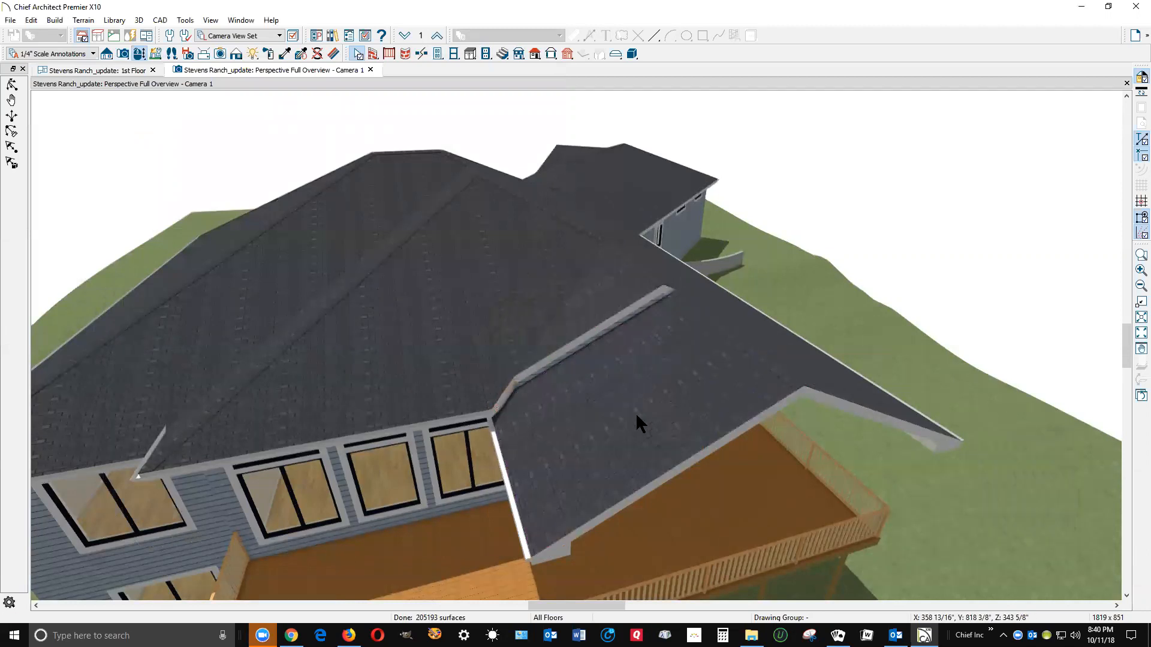
click(637, 415)
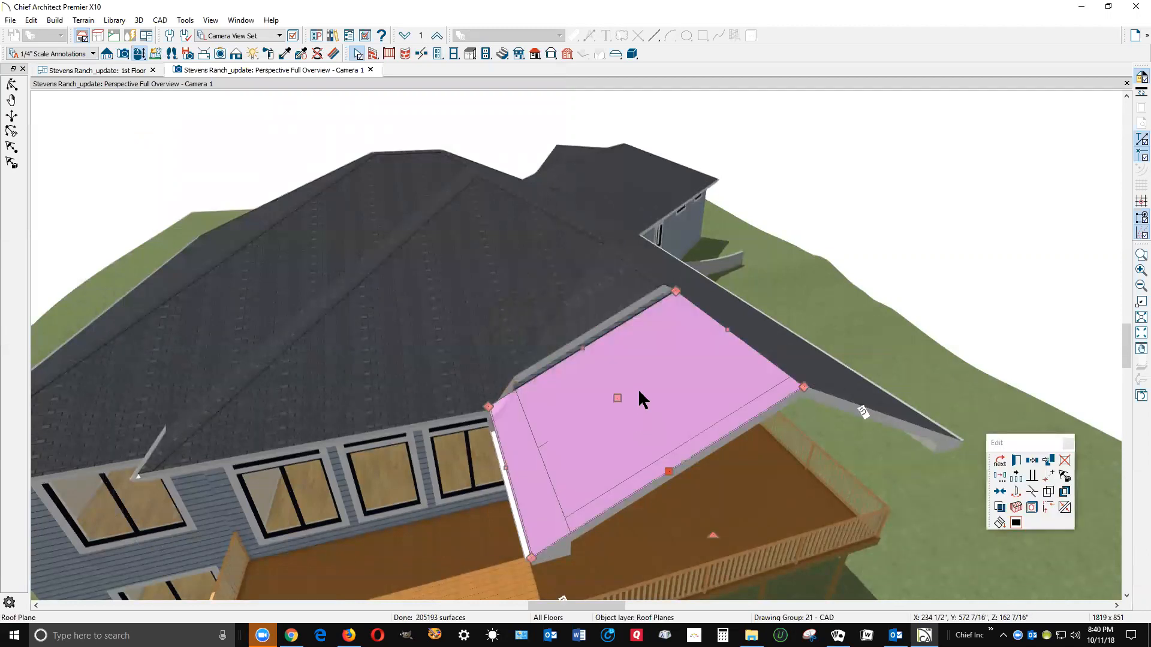
key(Delete)
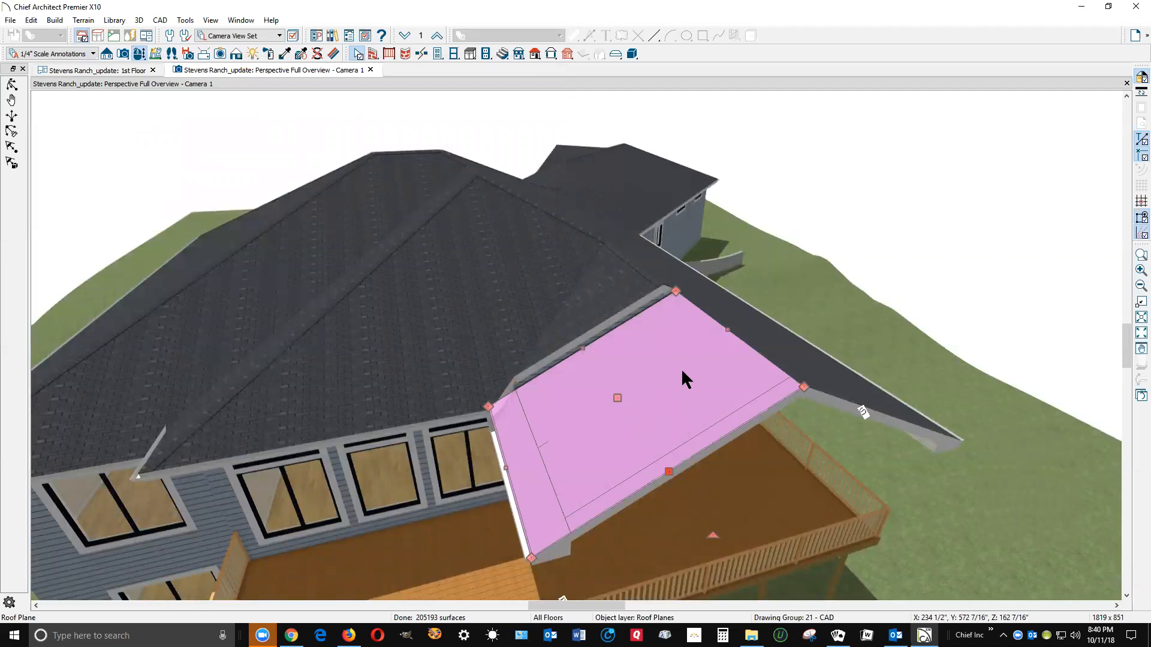
Extend the small triangular roof plane down its slope and out over the deck to replace the deleted plane
click(609, 309)
drag(609, 309, 755, 419)
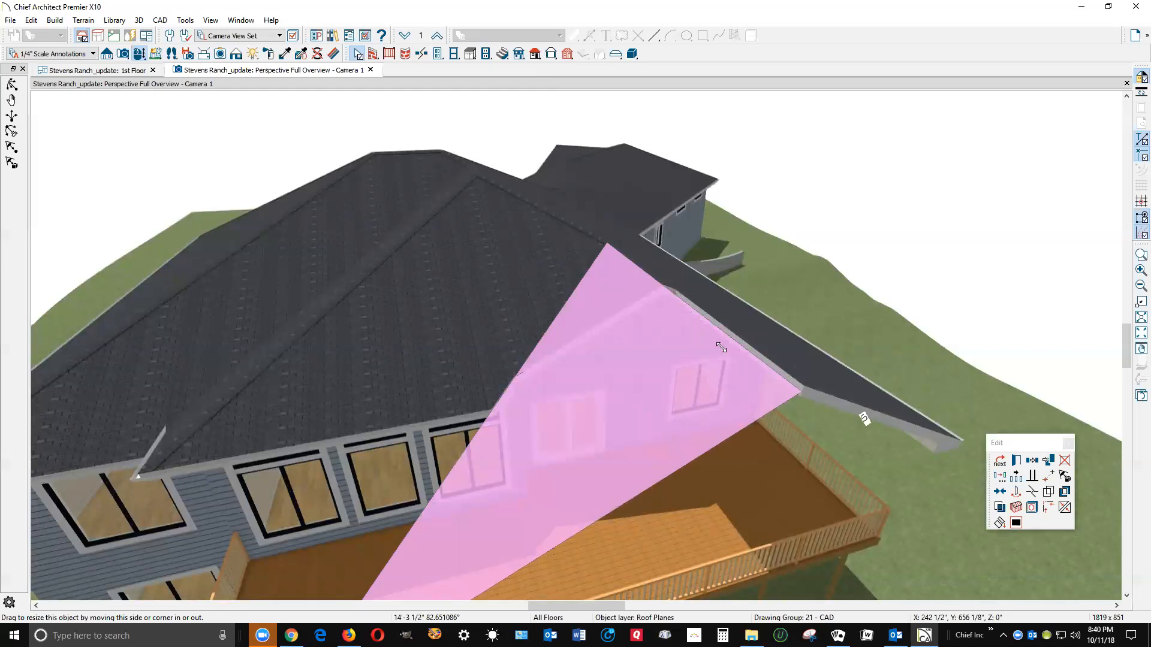
drag(761, 347, 763, 353)
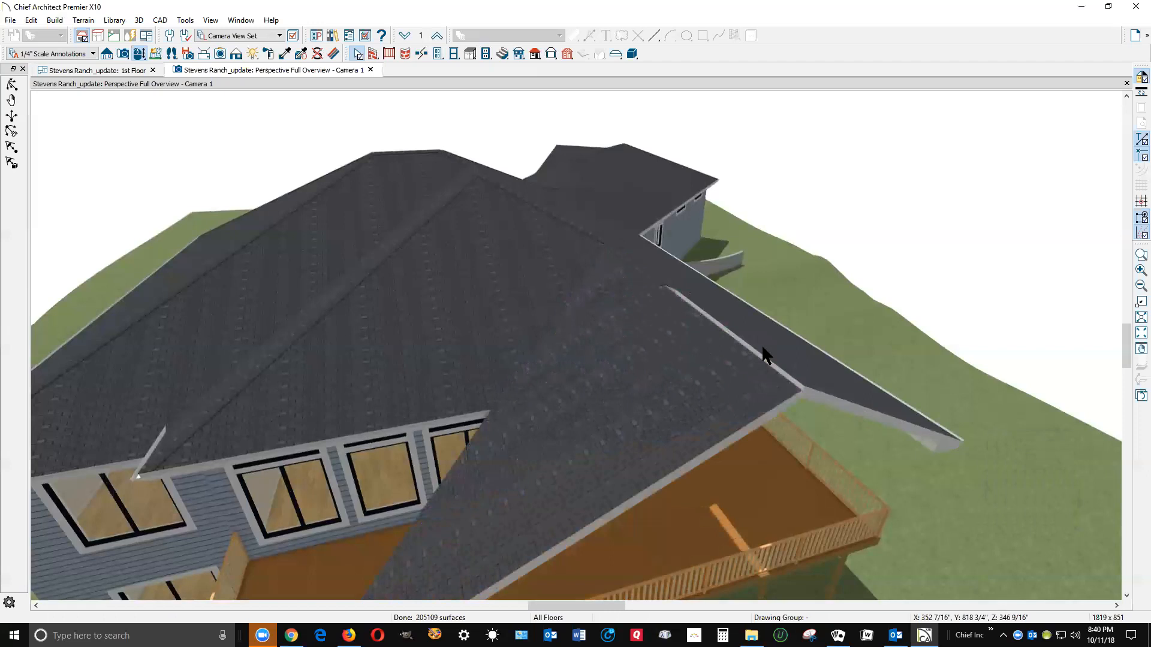
In the 1st floor plan, straighten the ridge edge of the 4-season room's roof plane by moving its two offset corners onto the ridge line
right_click(763, 354)
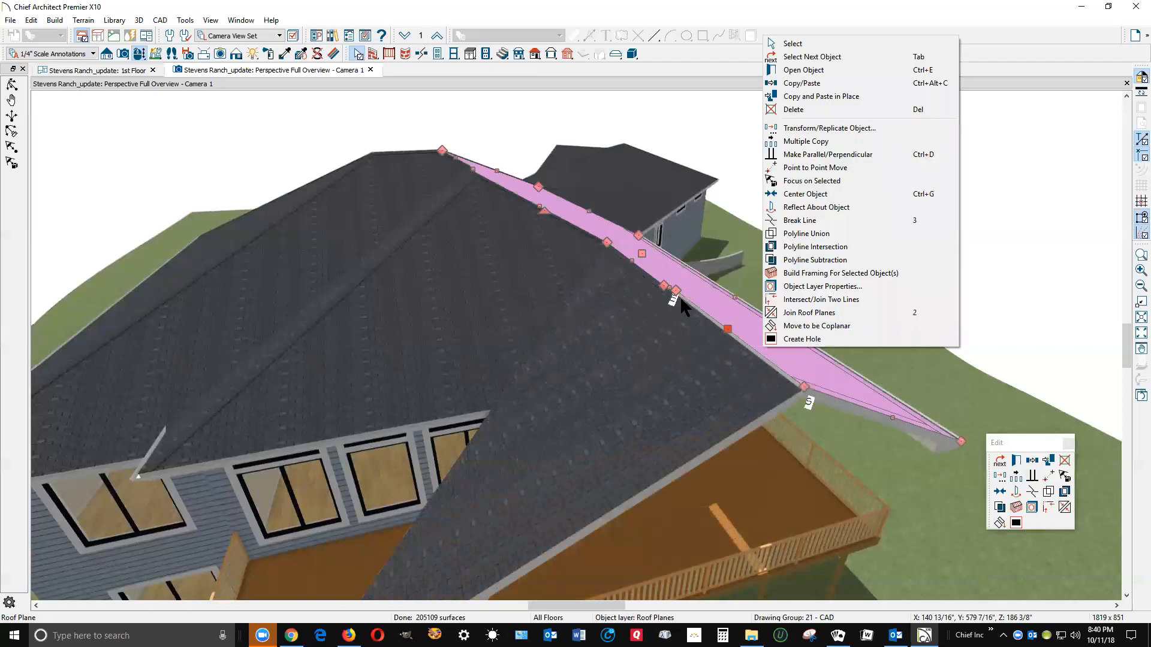
click(1033, 223)
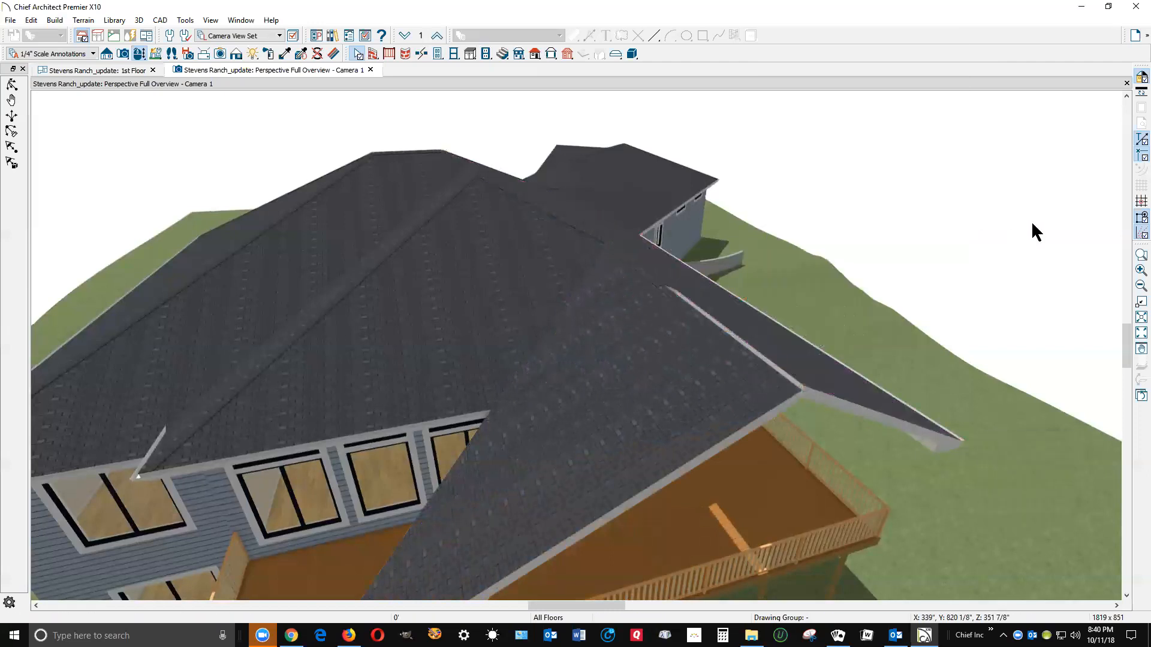
key(ctrl+Tab)
scroll(577, 347, up, 5)
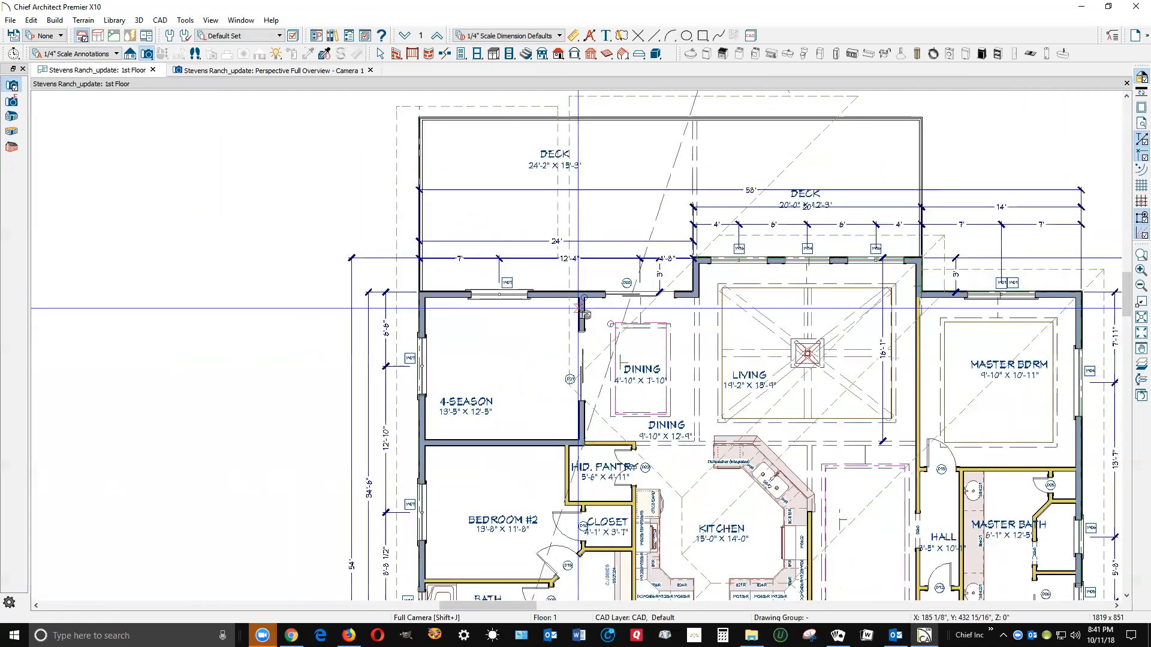
scroll(585, 313, up, 2)
key(space)
click(573, 294)
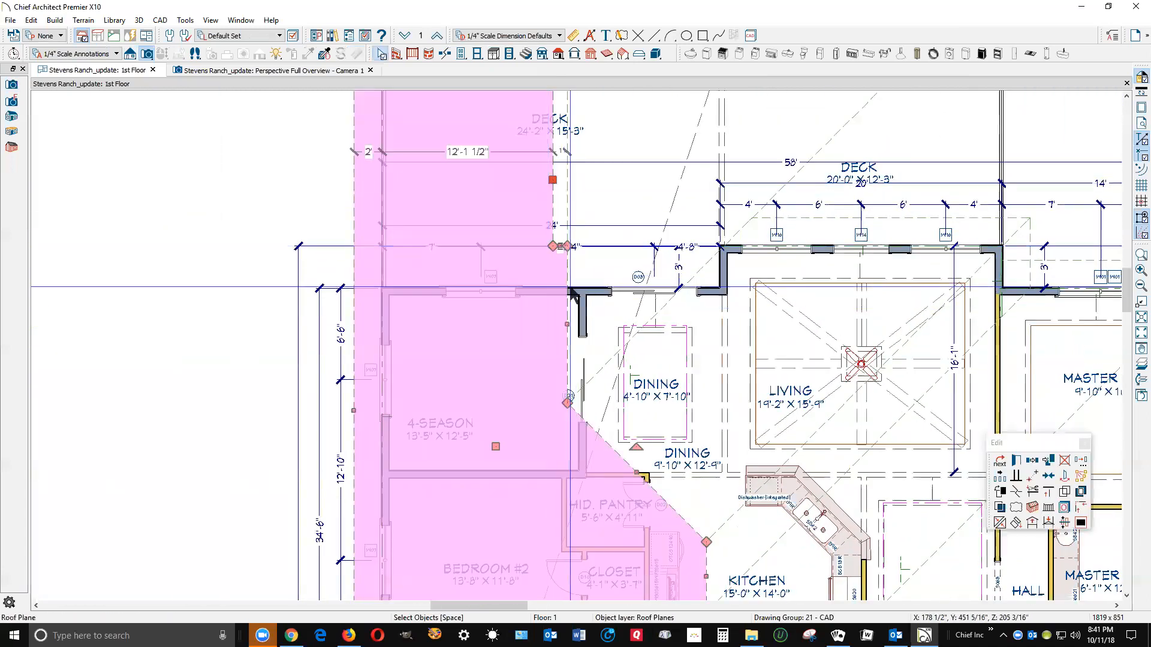
scroll(556, 250, up, 5)
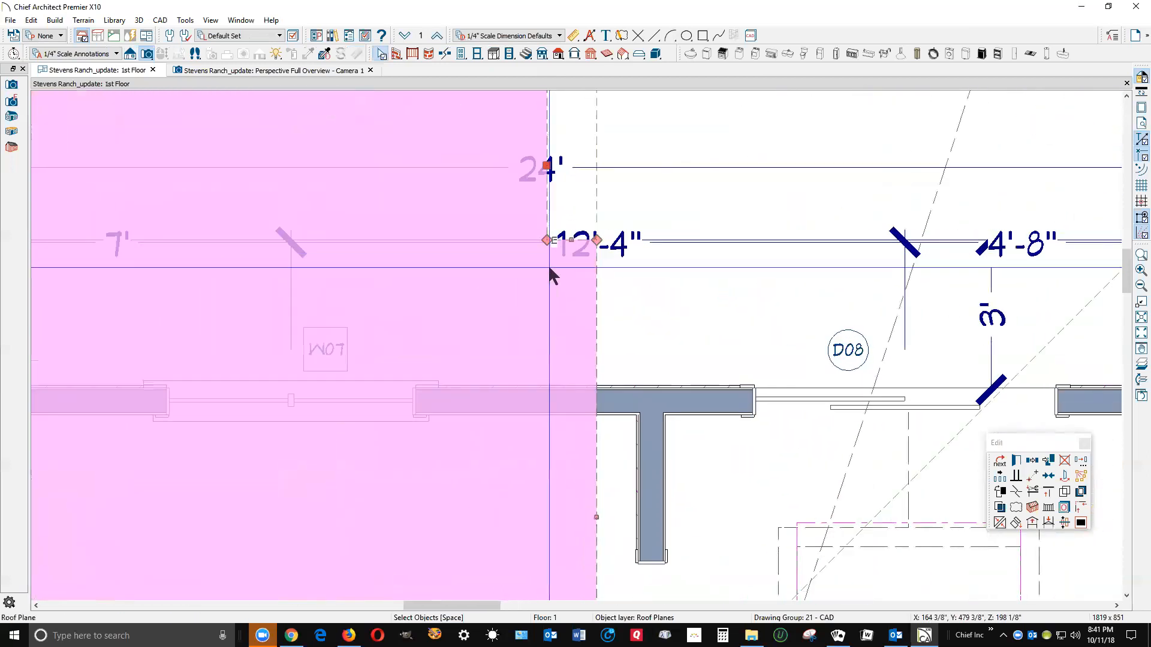
drag(546, 240, 595, 246)
scroll(595, 245, down, 6)
scroll(603, 114, up, 2)
drag(587, 119, 607, 115)
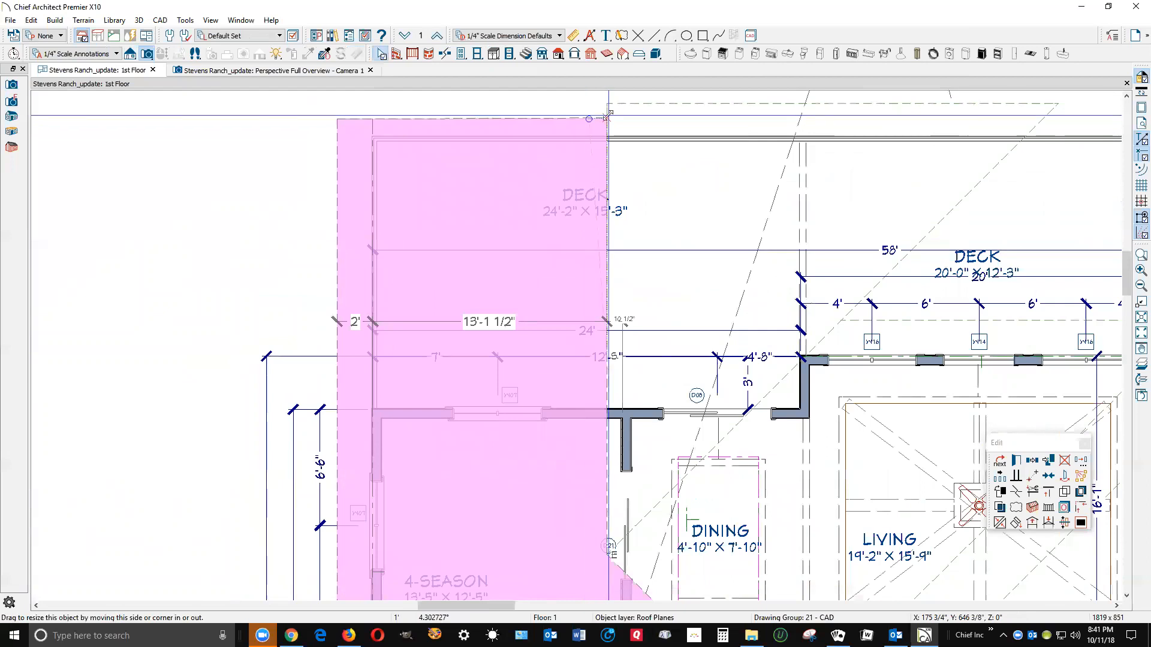
Align the extended roof plane's outer gable edge beyond the deck with the adjoining roof plane's edge
click(719, 105)
drag(607, 104, 607, 116)
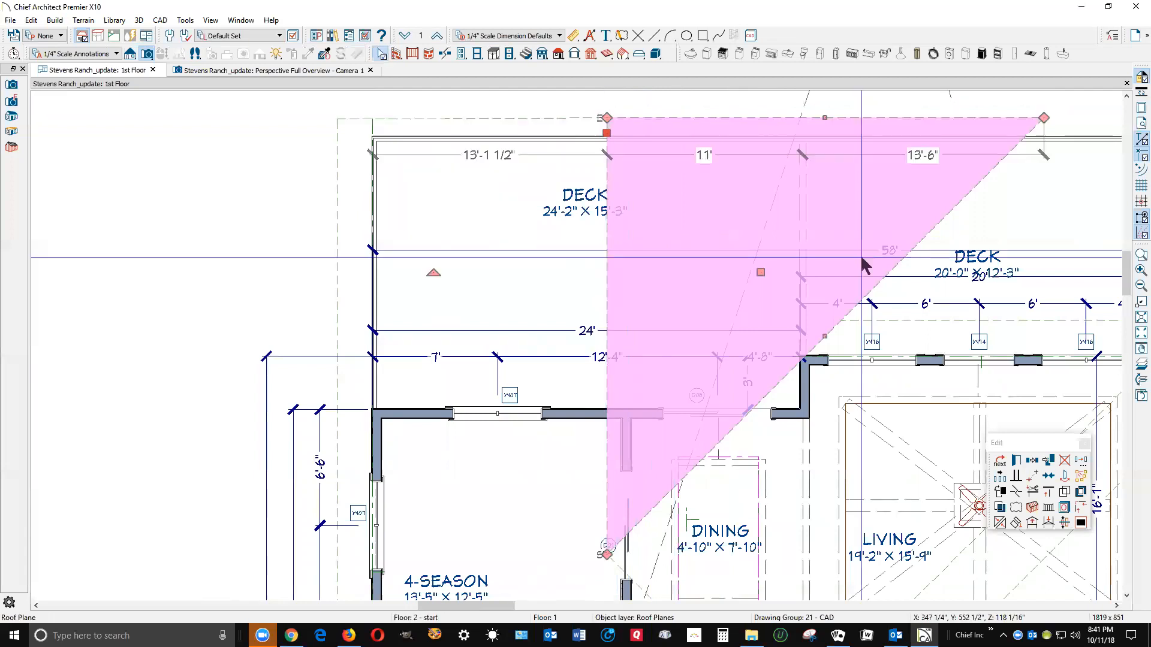
click(775, 389)
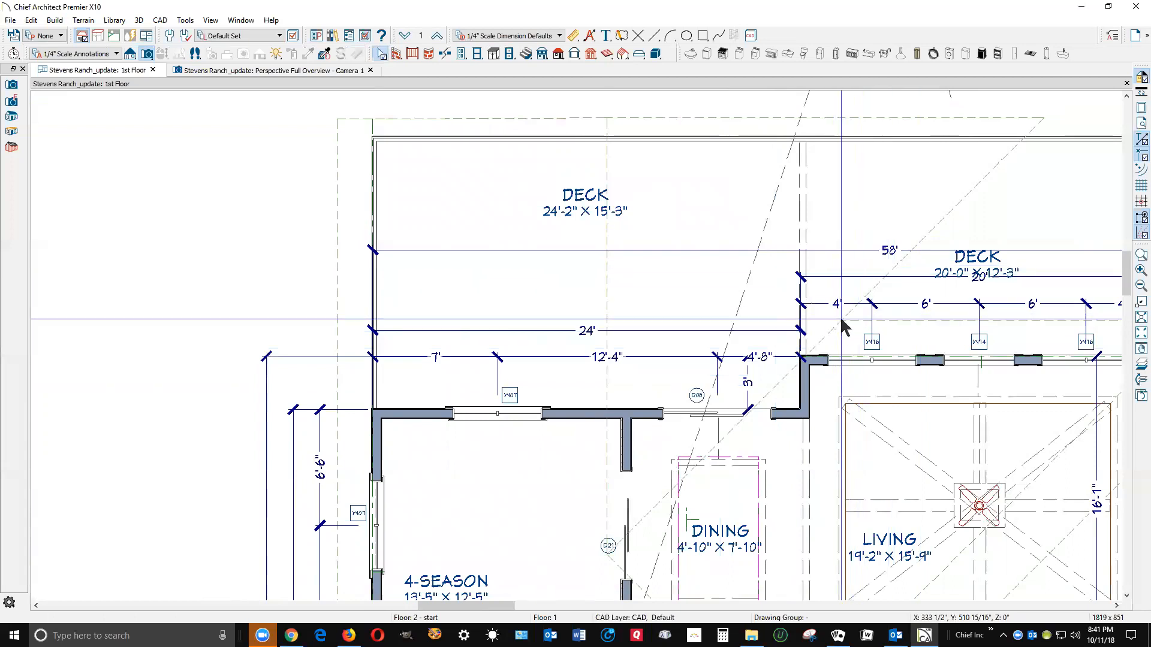
Break the extended roof plane's diagonal edge where it meets the living room eave and move its outer corner directly in line with the break
click(938, 258)
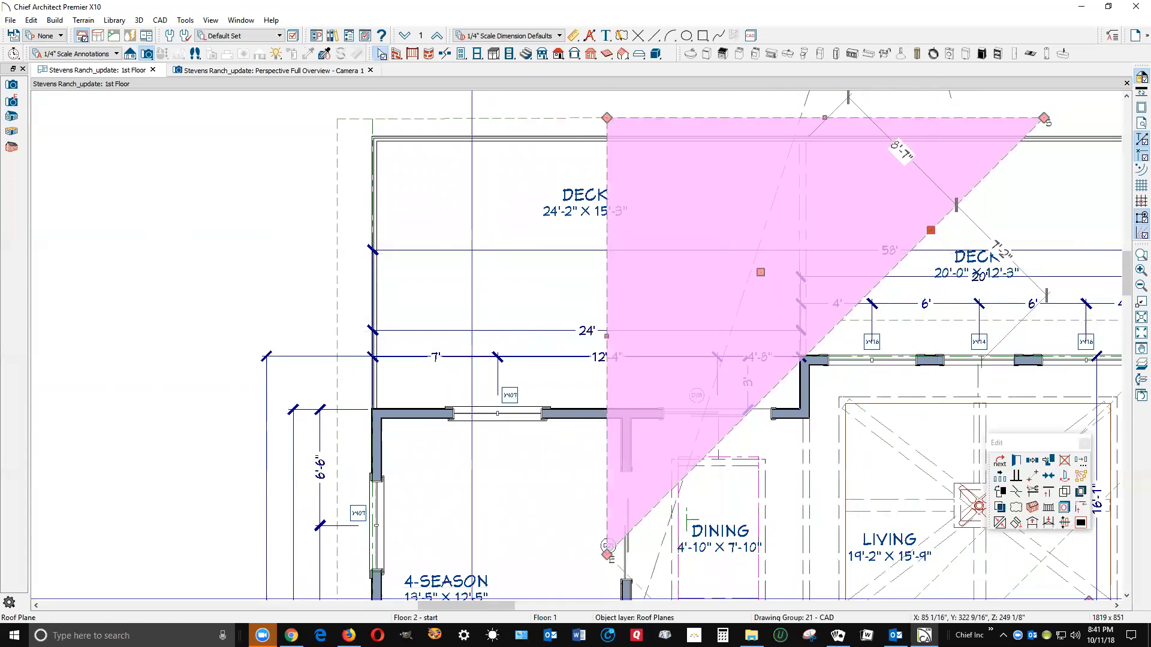
click(1017, 491)
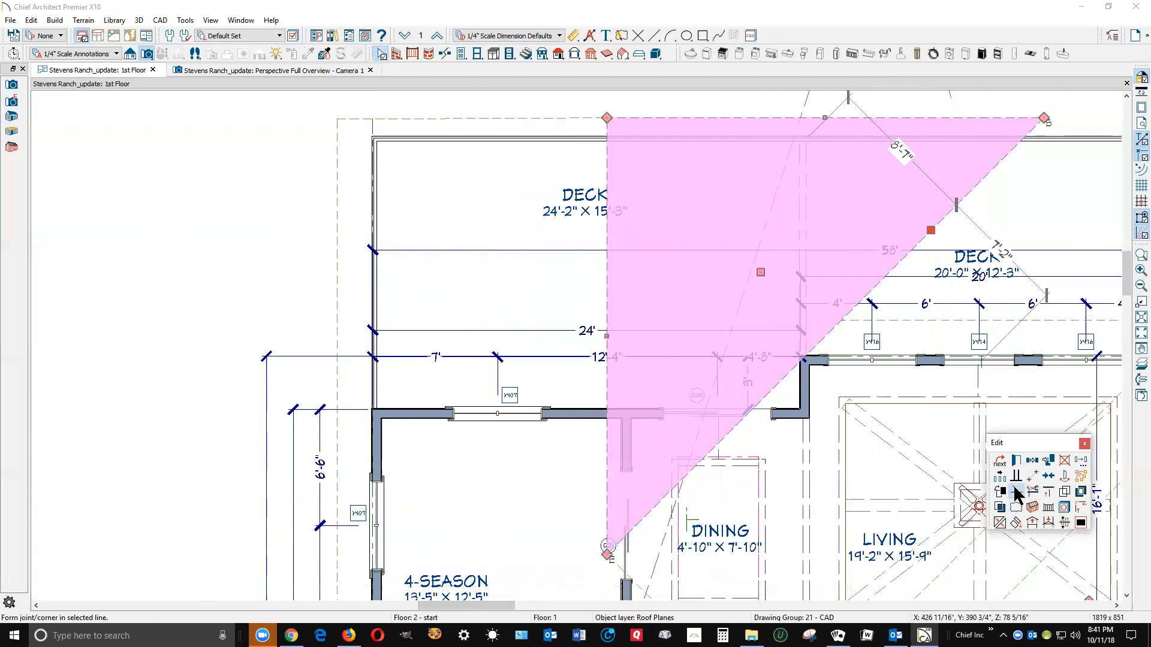
click(842, 323)
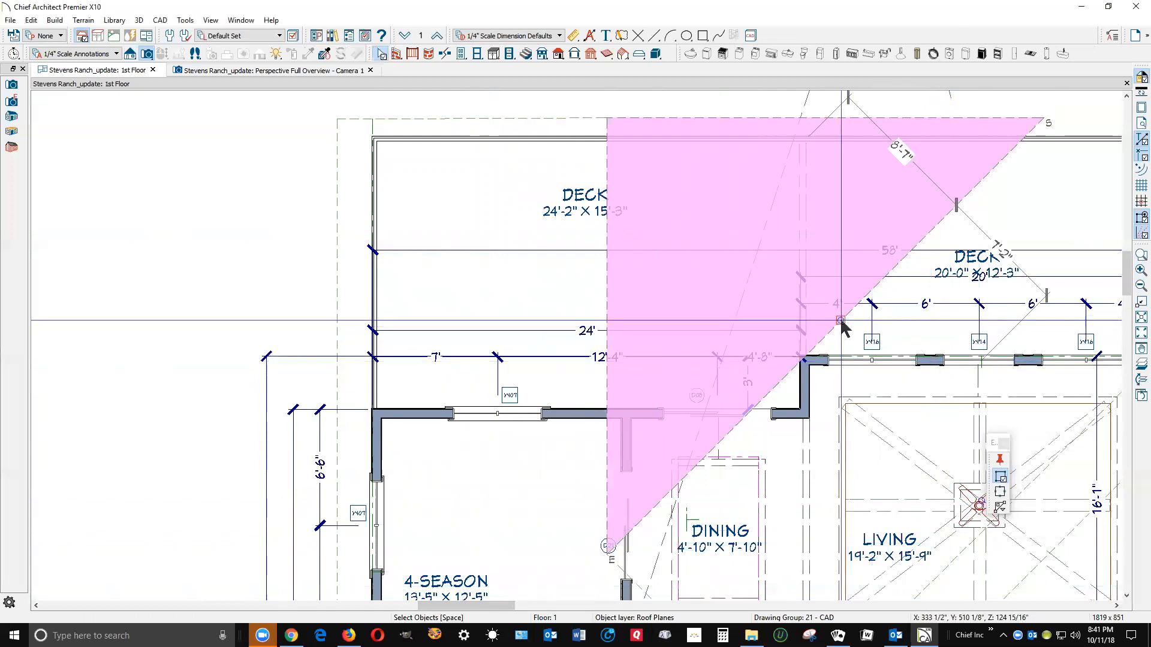
click(842, 324)
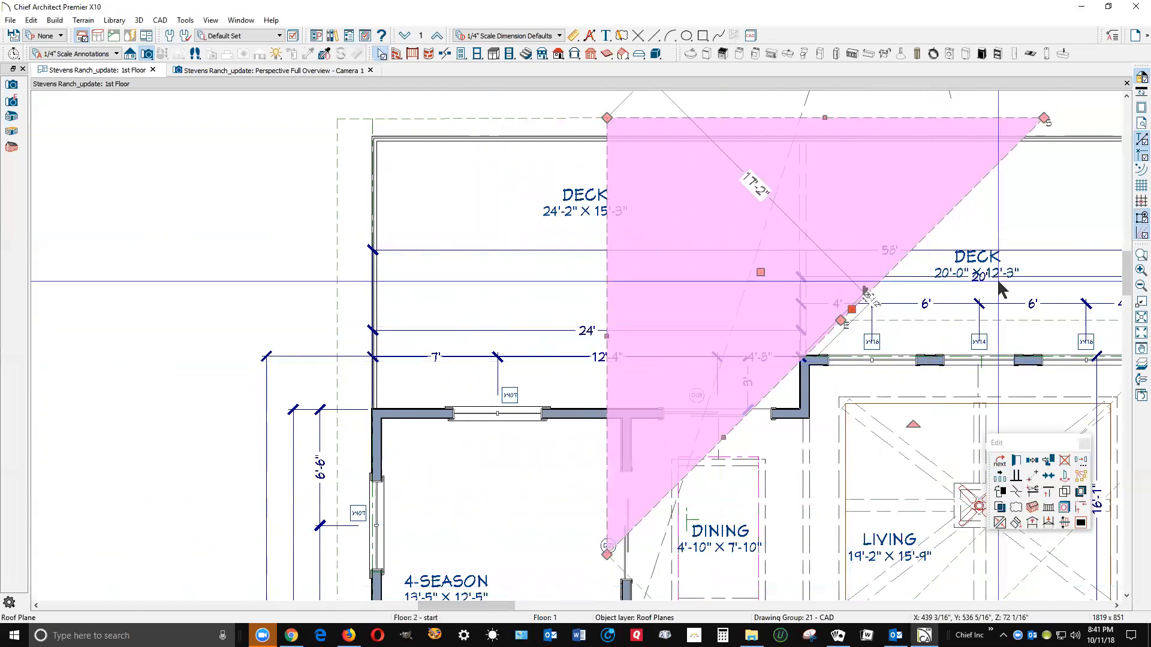
drag(1044, 118, 841, 117)
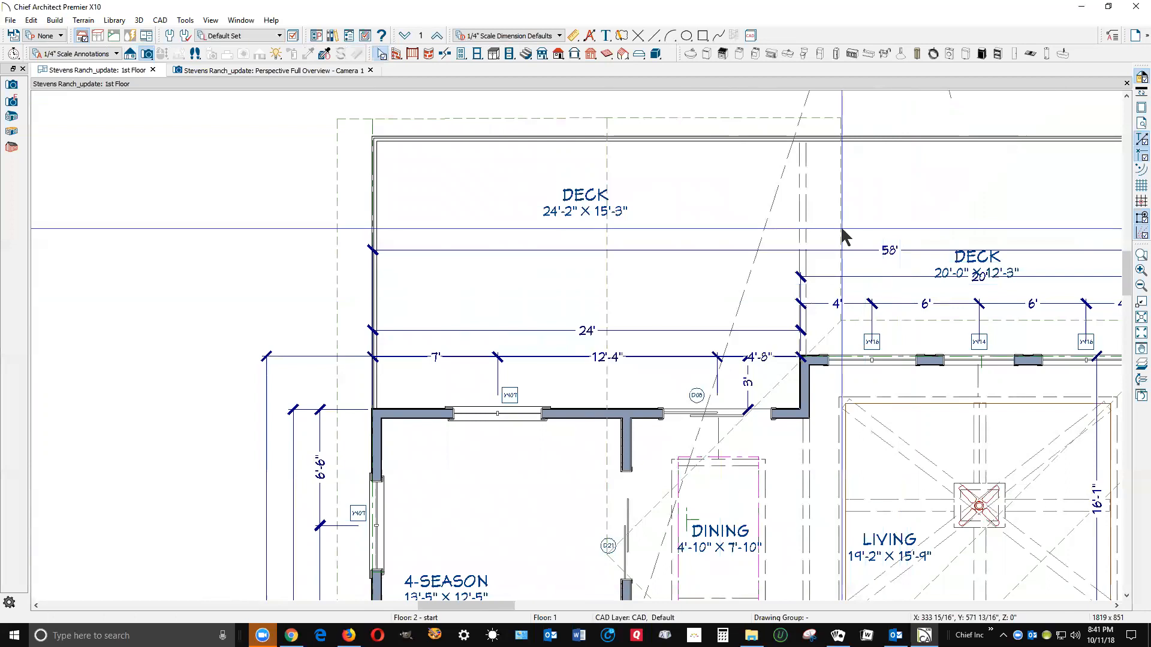
Check the reshaped roof plane's height, pitch and overhang settings without changing them
click(1016, 460)
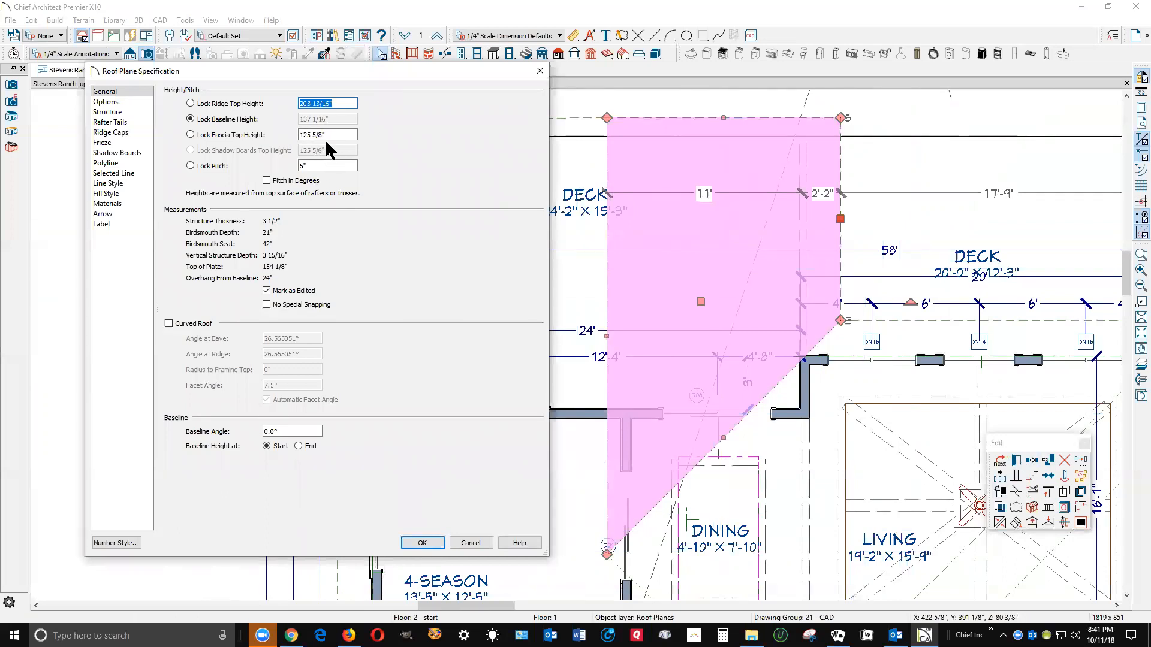
click(470, 542)
click(509, 476)
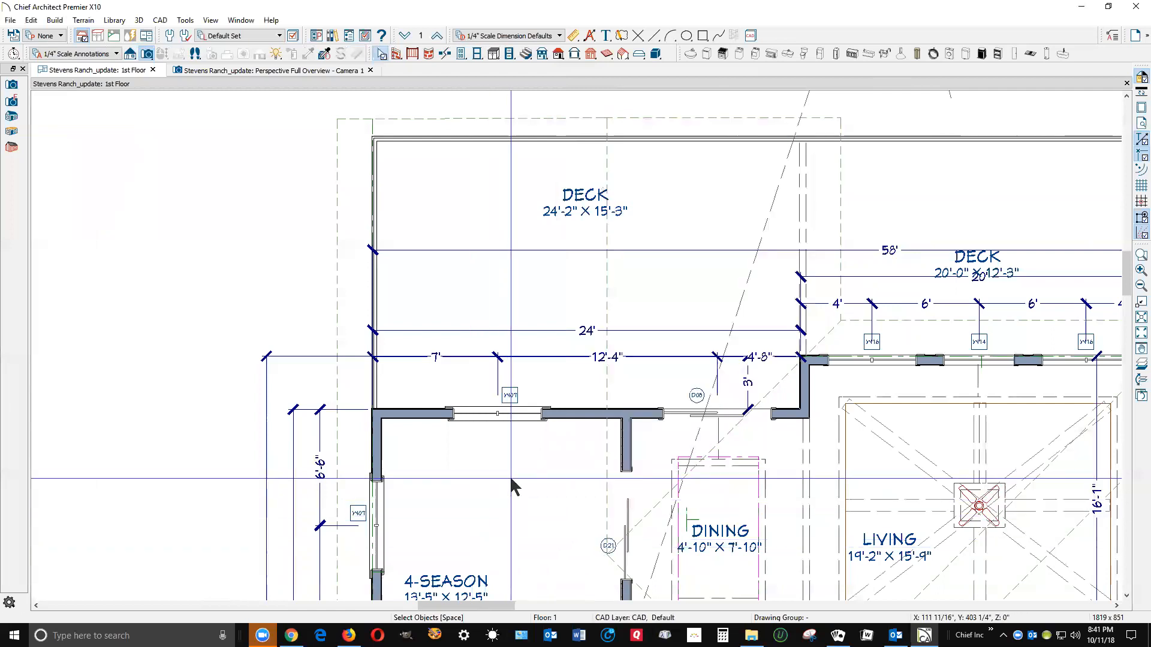
Examine the revised roof over the deck from above and from the rear in the perspective overview
key(ctrl+Tab)
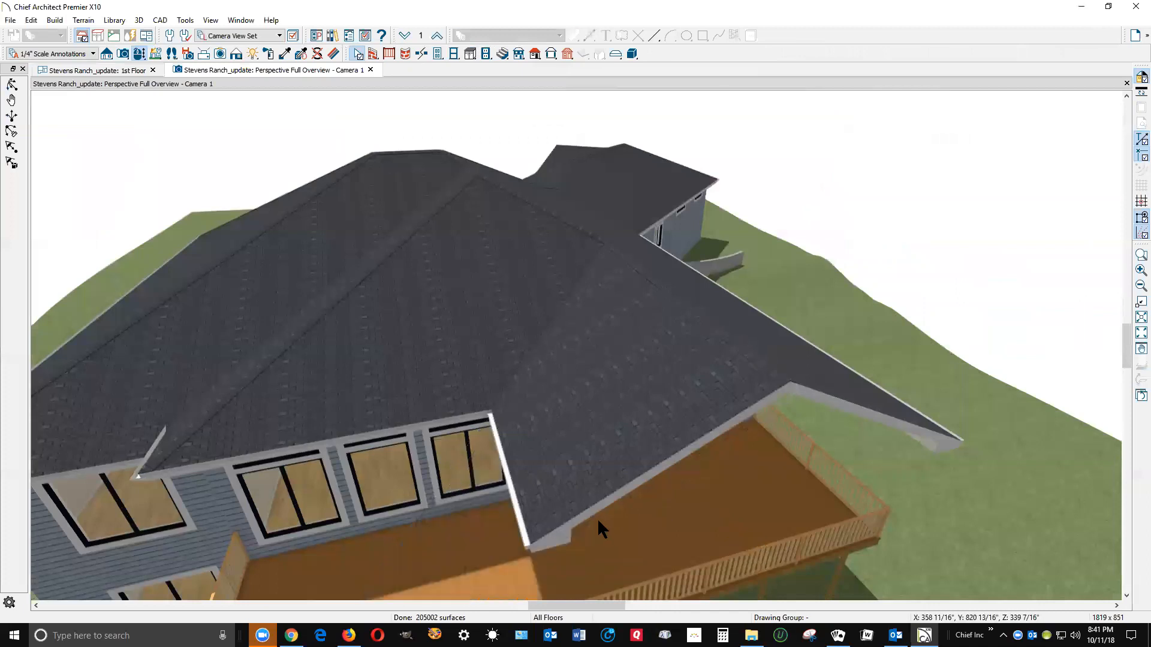
scroll(131, 203, up, 1)
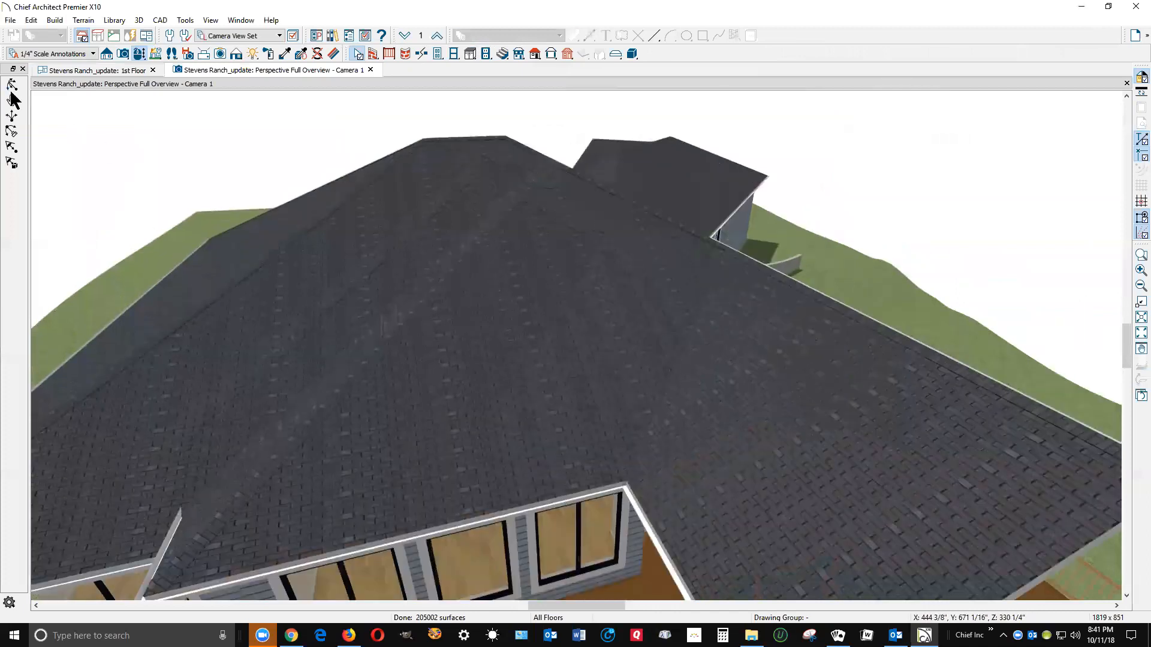
scroll(450, 336, down, 2)
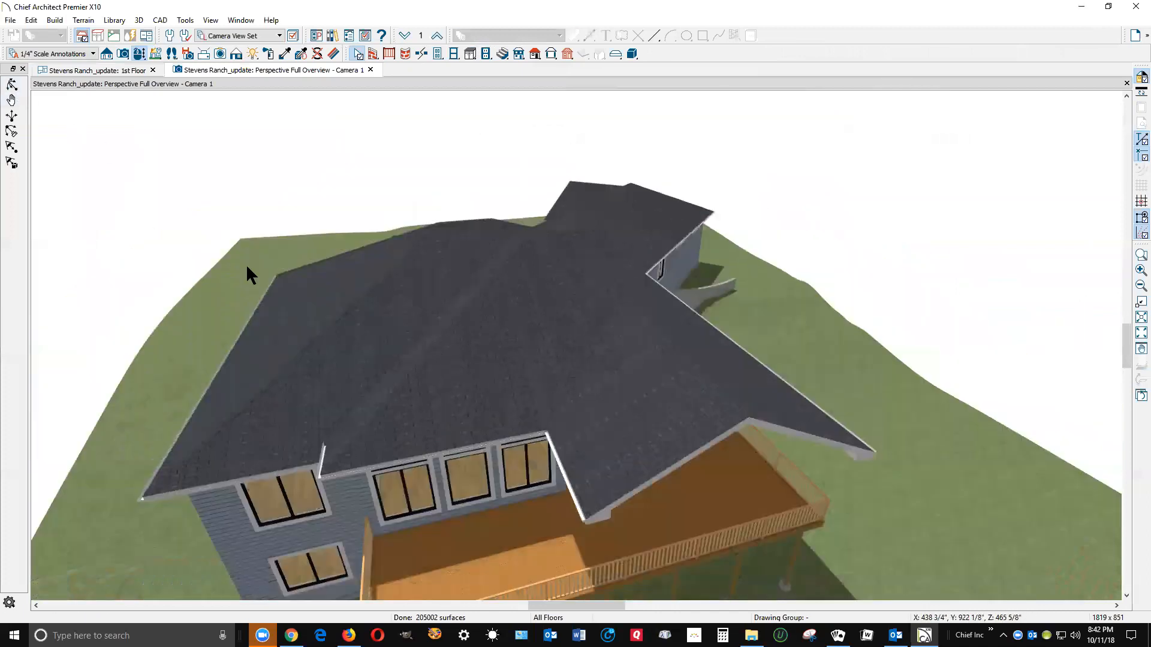
click(13, 85)
drag(595, 510, 557, 477)
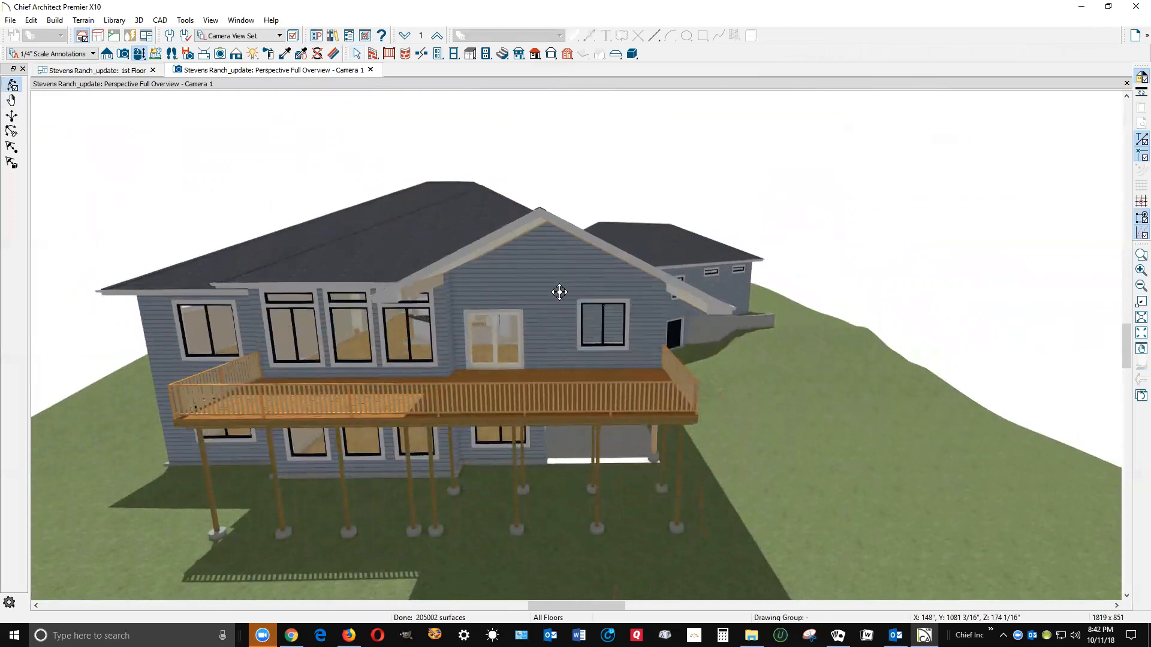
drag(560, 290, 584, 314)
middle_drag(578, 281, 574, 307)
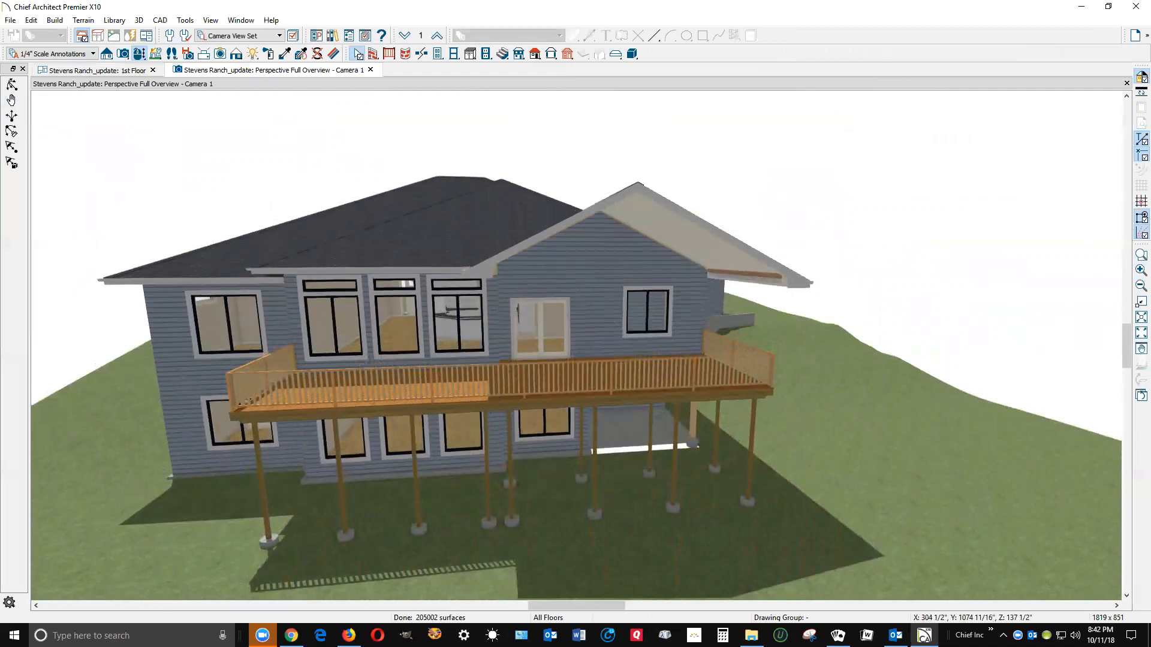
Return to the 1st floor plan and review the roof layers in the layer display options without changing them
key(ctrl+Tab)
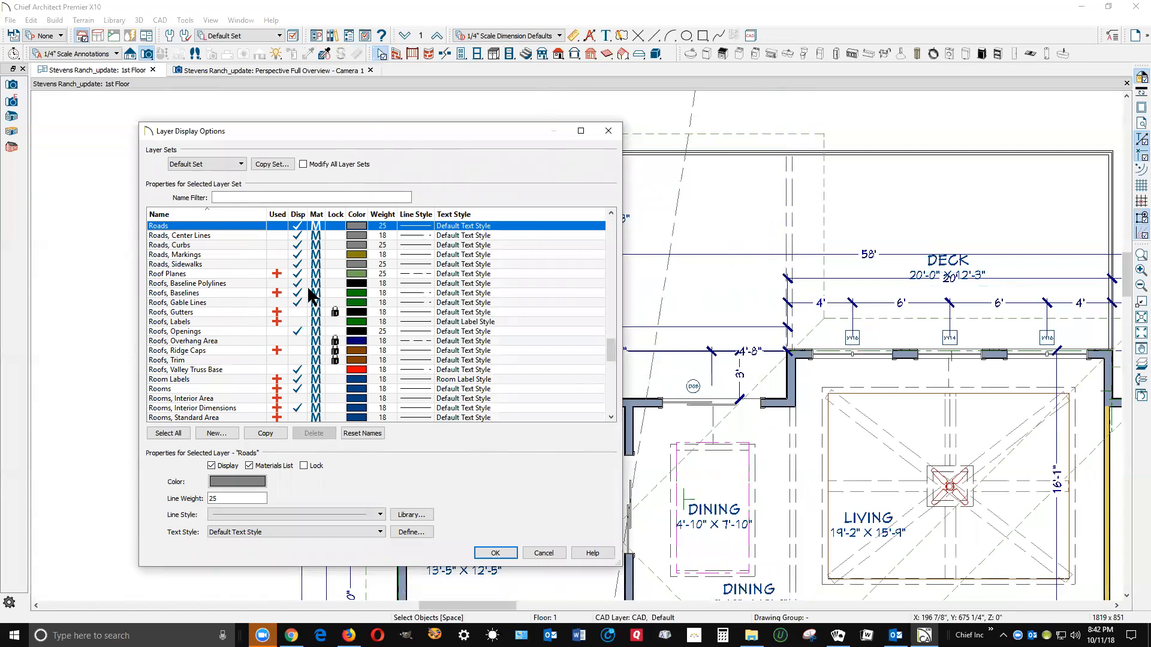
click(543, 553)
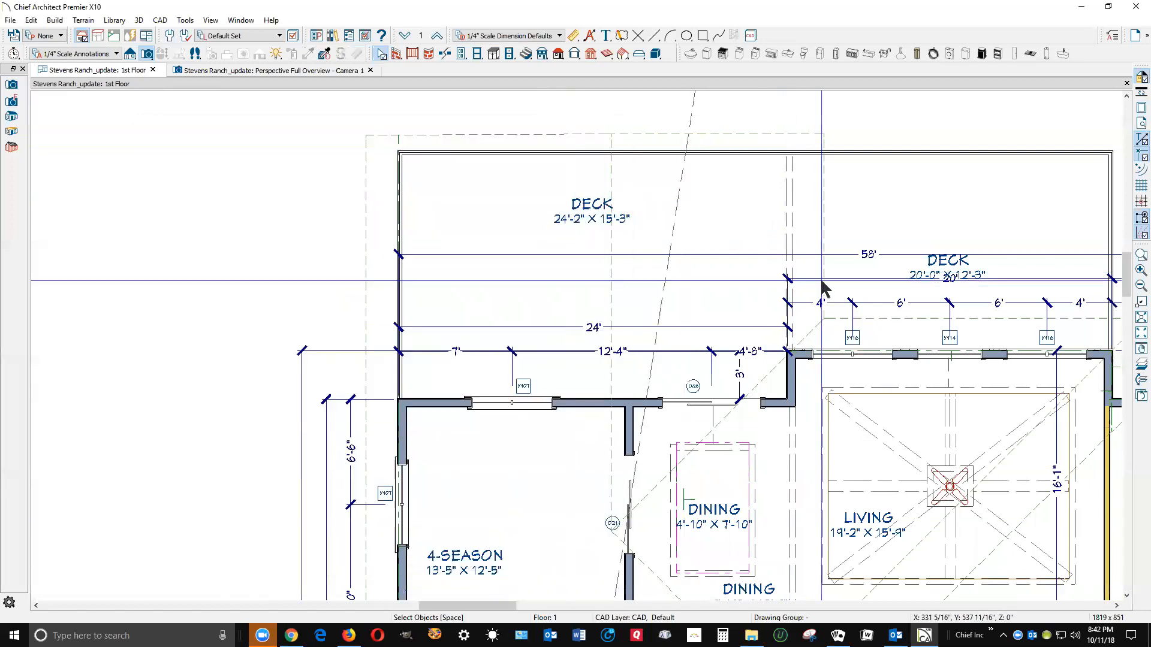
scroll(823, 227, up, 3)
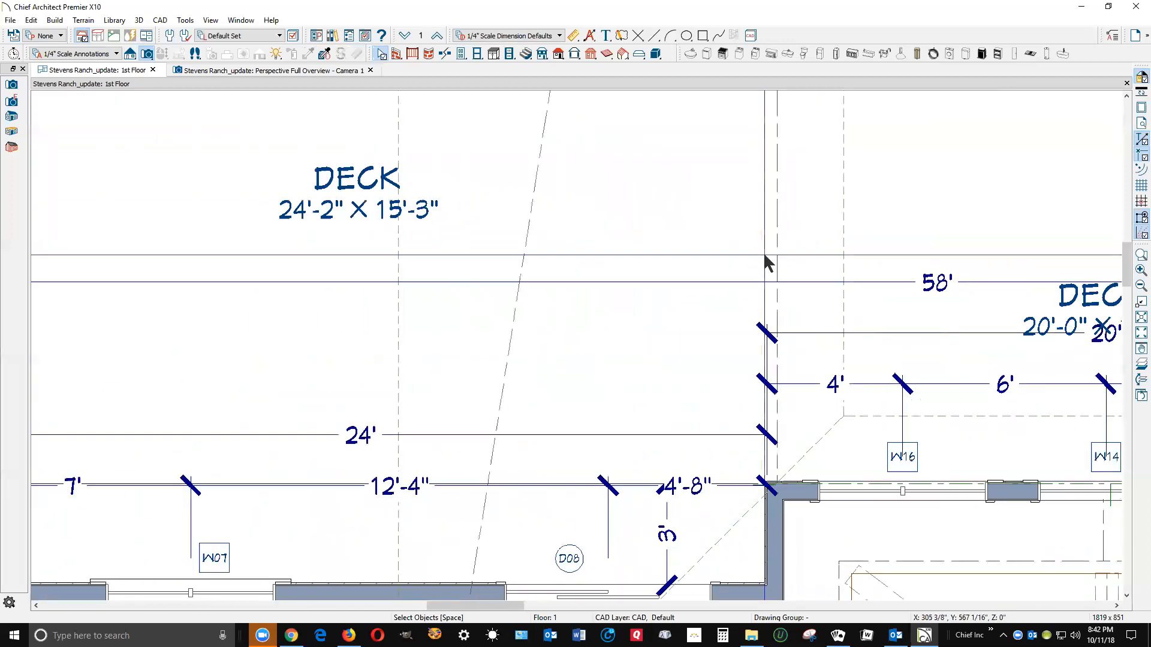
Check the display setting of the "Walls, Invisible" layer in the layer display options
scroll(809, 270, down, 2)
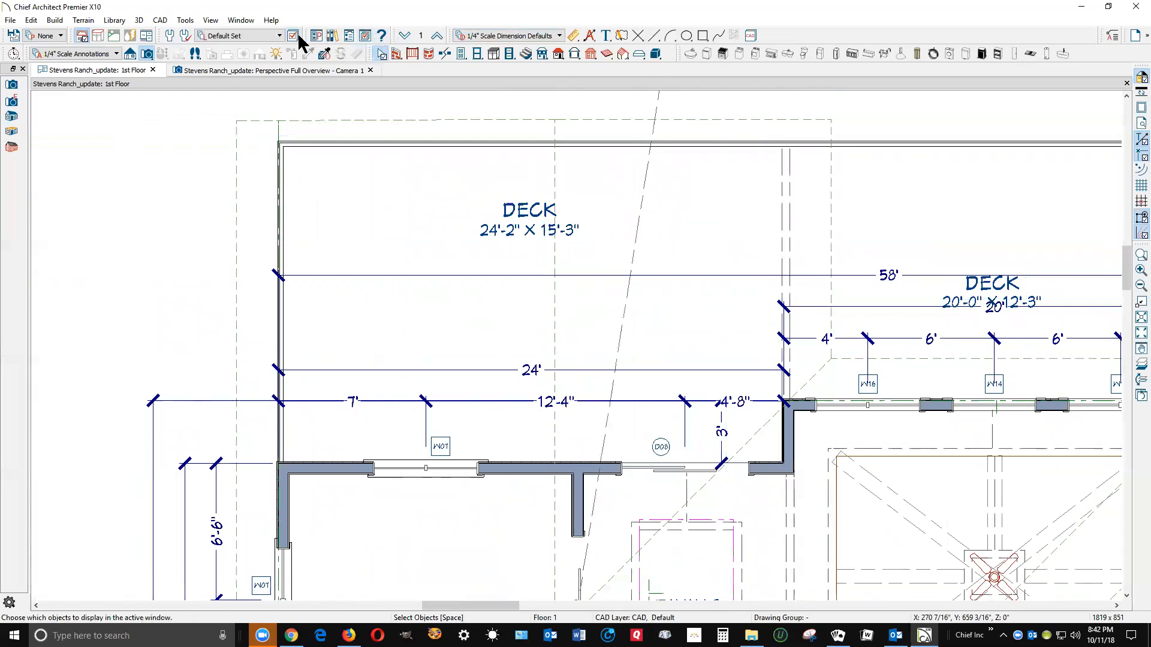
click(310, 53)
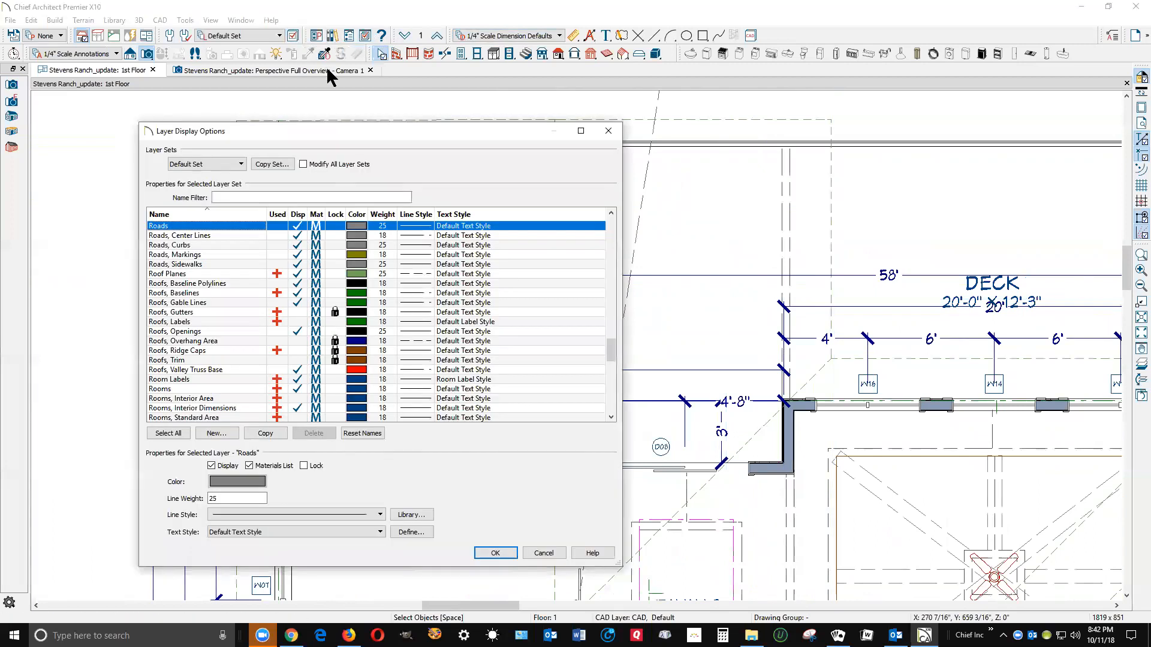
key(w)
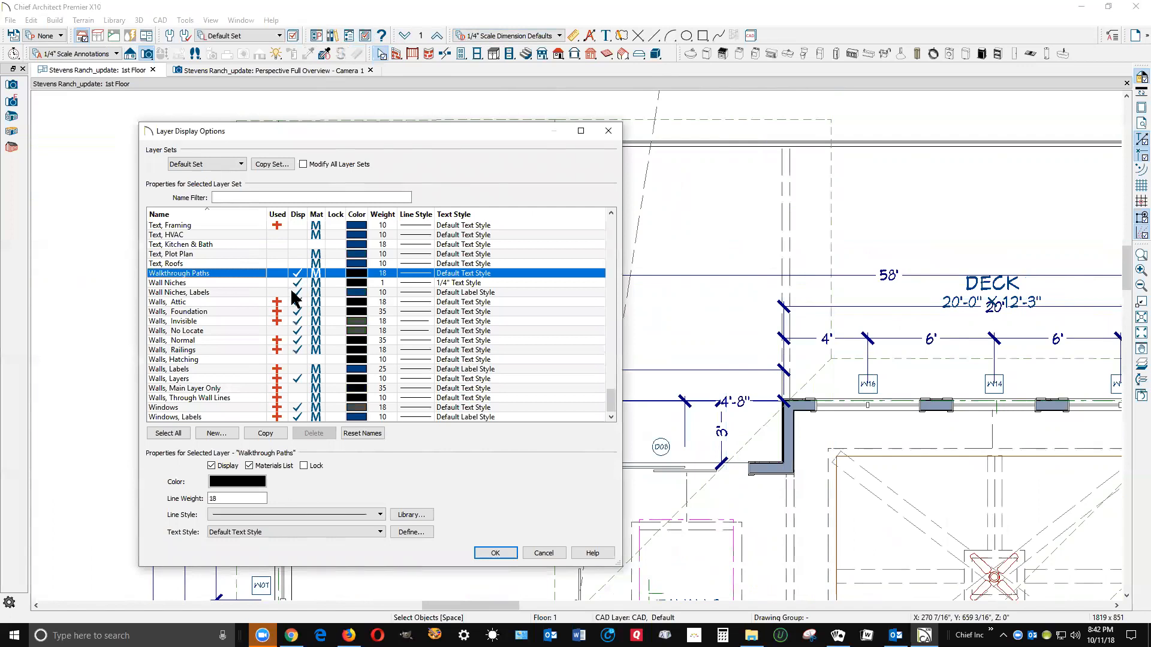
click(301, 323)
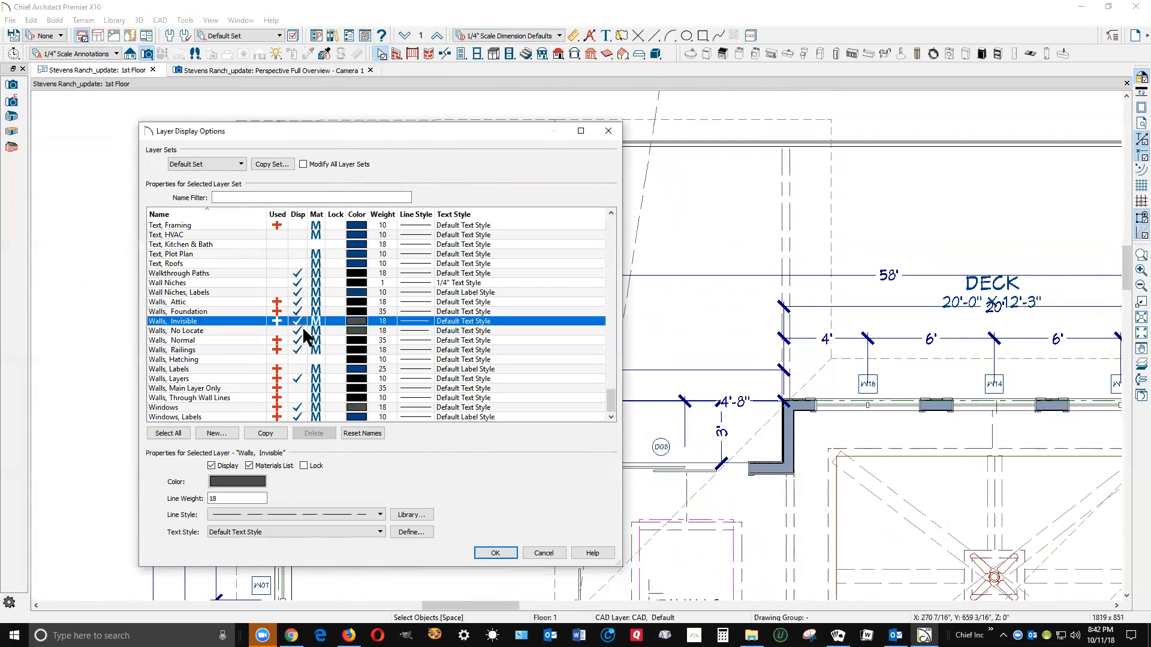
click(511, 550)
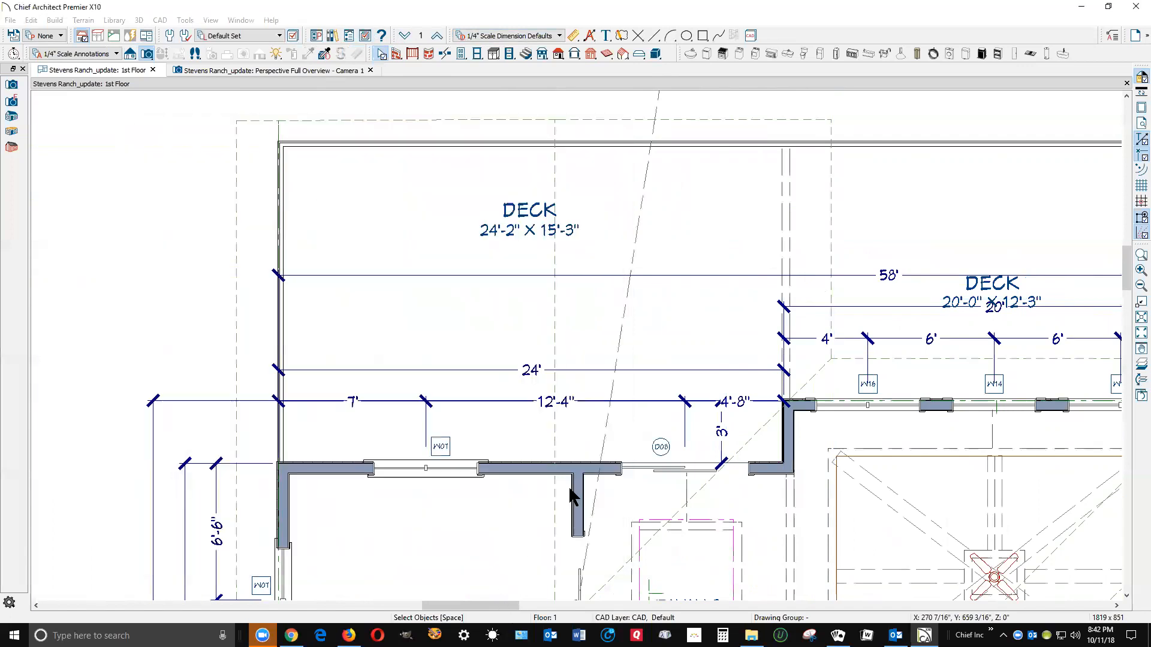
Examine the roof plane outlines over the deck, 4-season room and bedroom #2 in the floor plan
scroll(887, 180, down, 3)
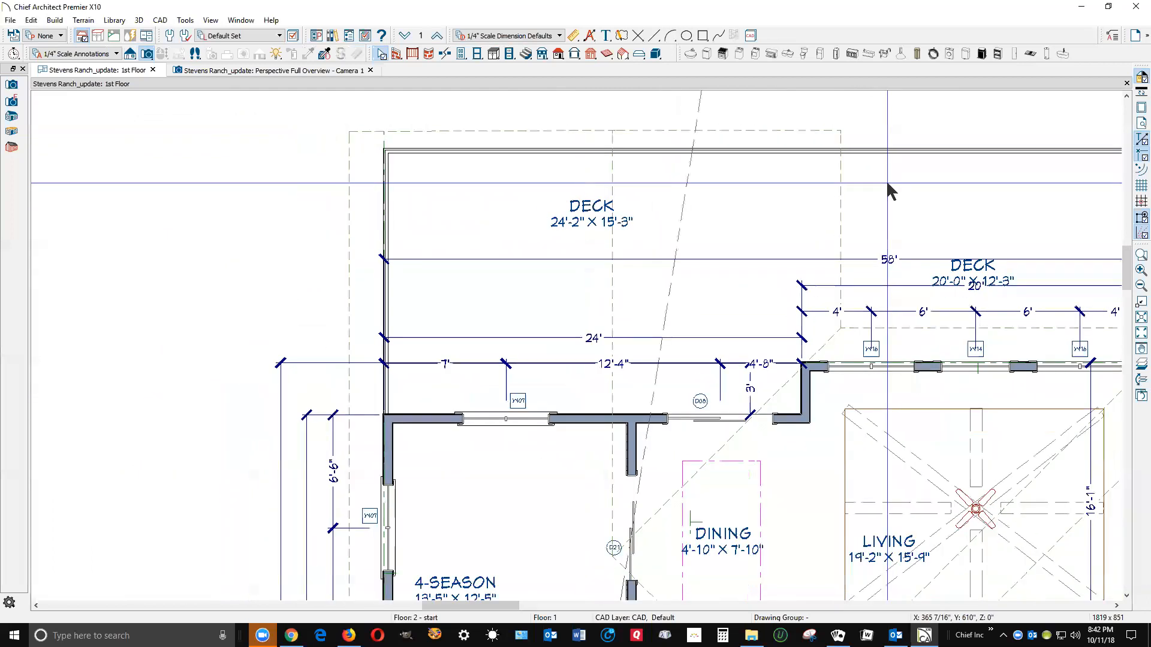
scroll(891, 246, down, 2)
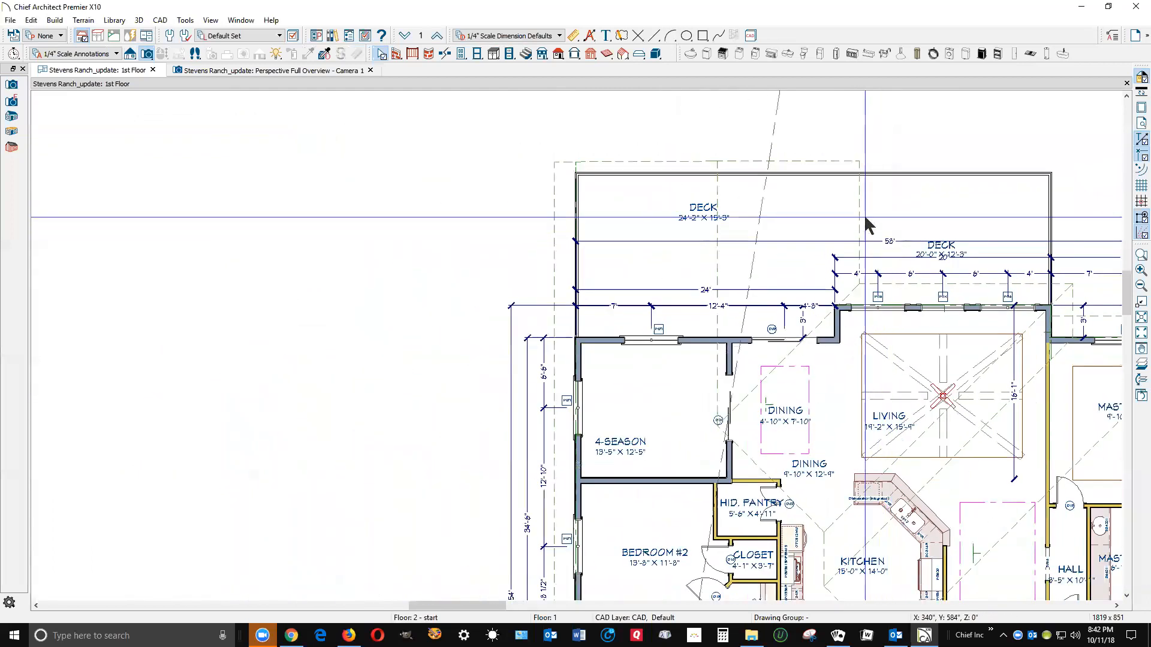
click(863, 227)
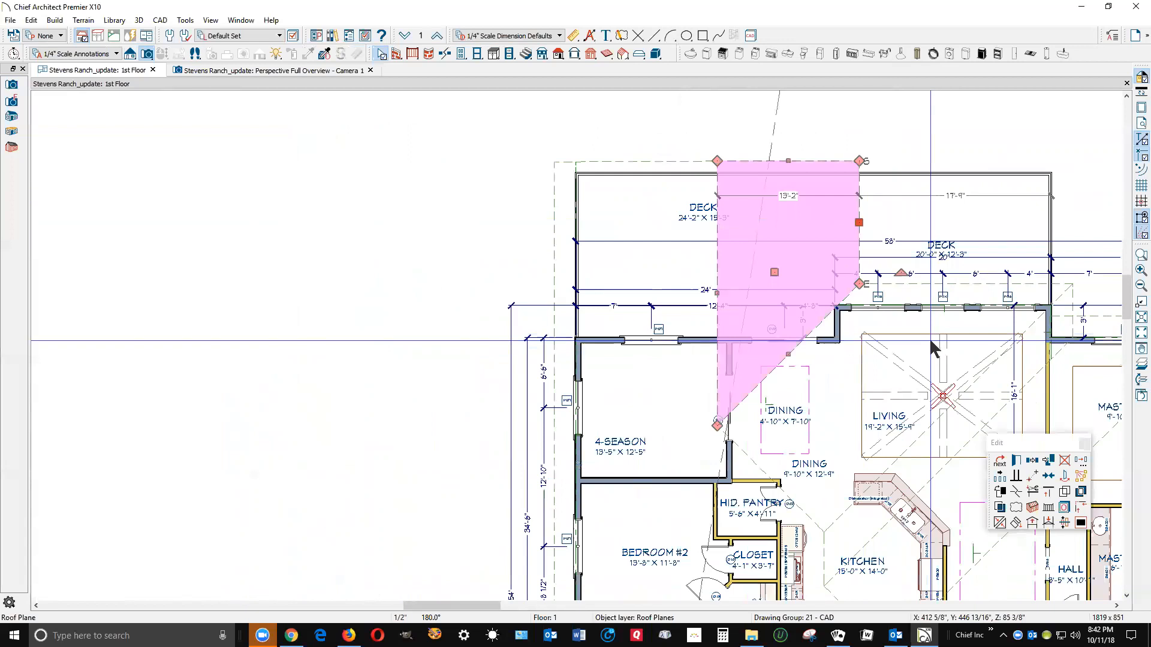
click(912, 340)
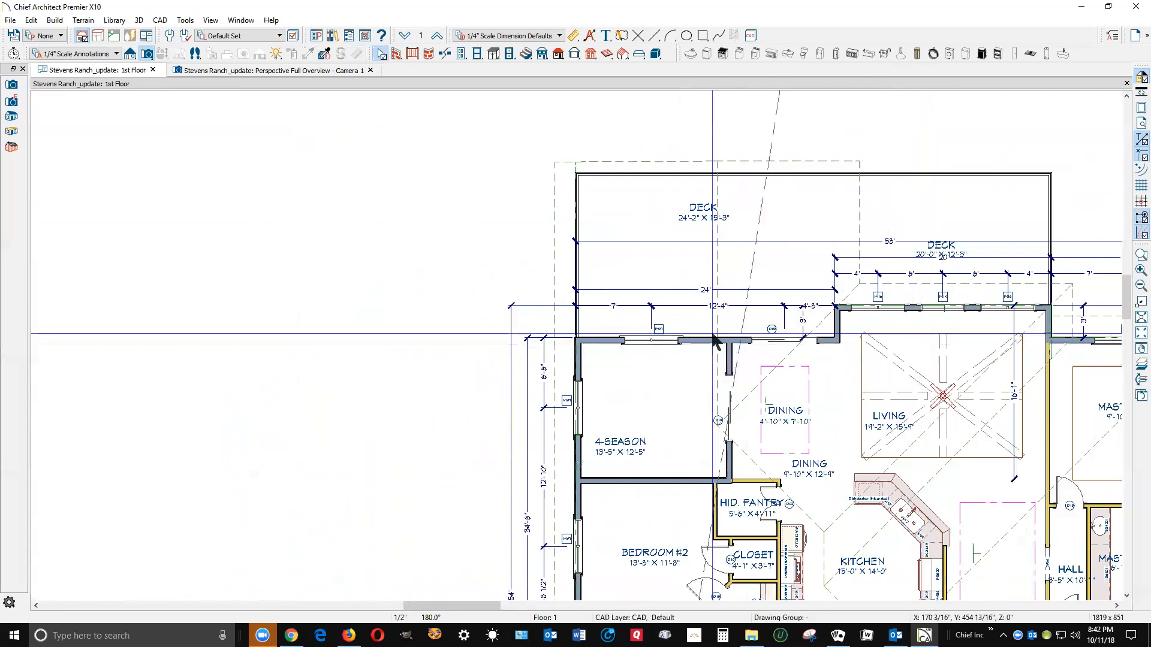
scroll(549, 257, down, 3)
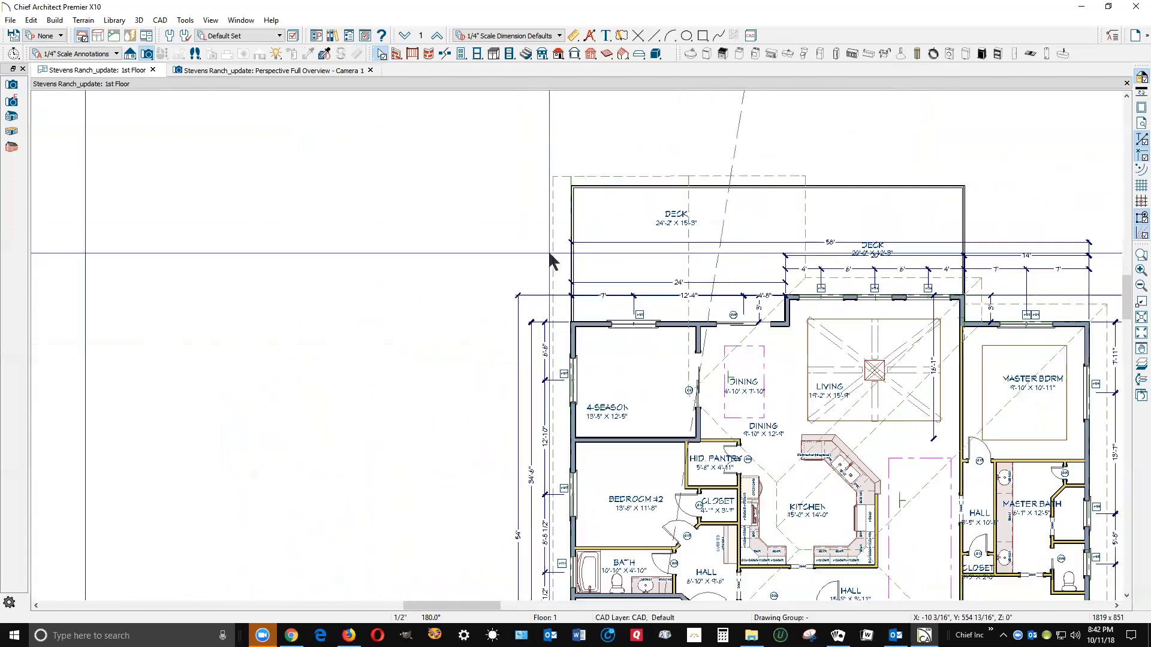
scroll(553, 276, up, 1)
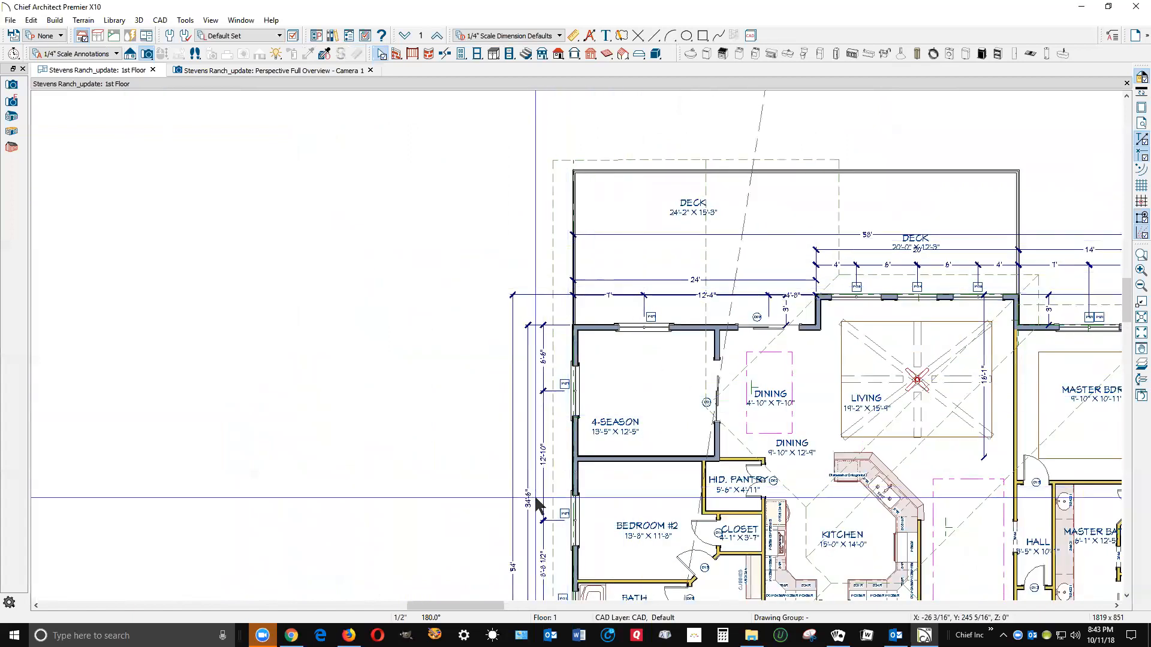
scroll(542, 500, up, 5)
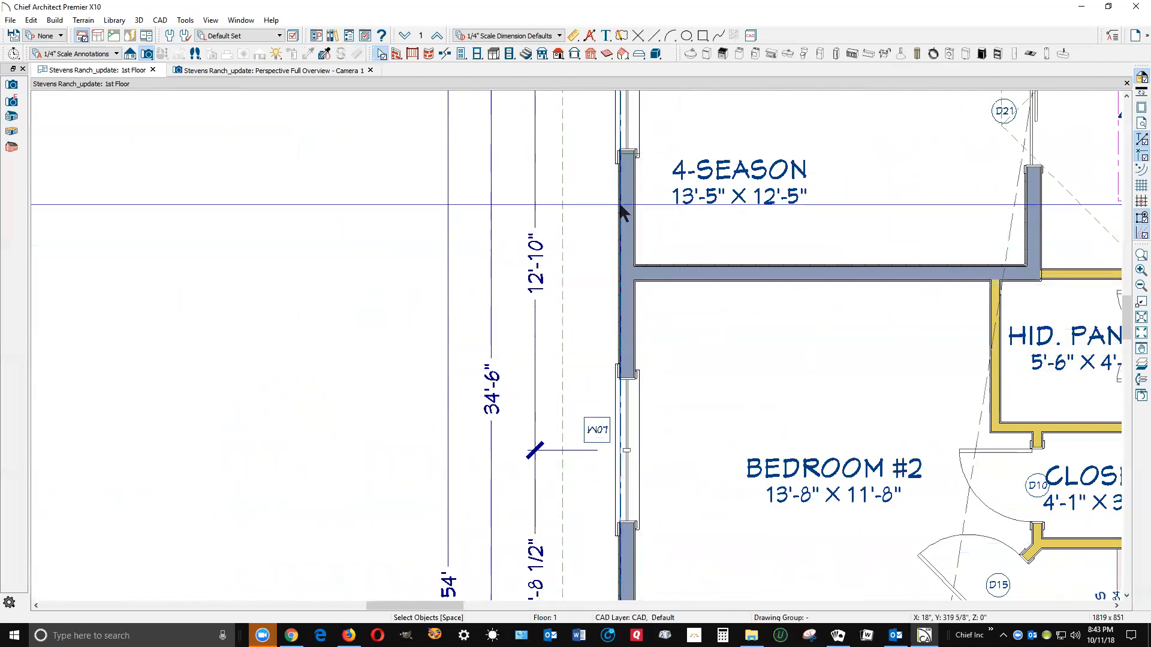
scroll(533, 444, down, 5)
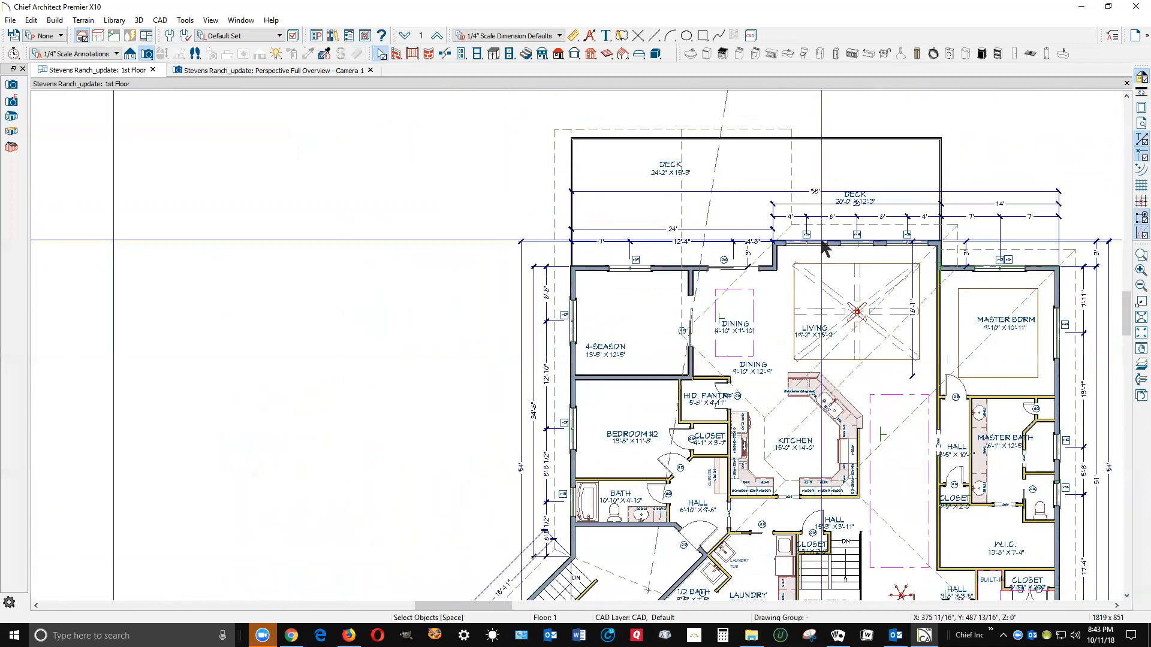
scroll(824, 227, up, 1)
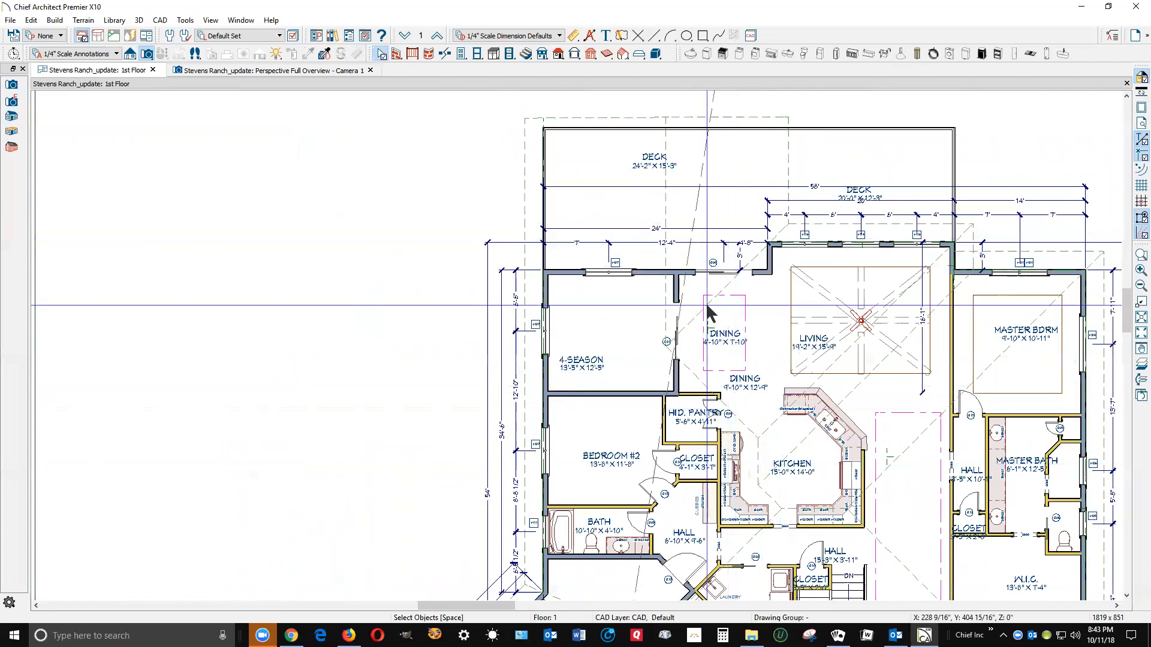
scroll(724, 240, up, 1)
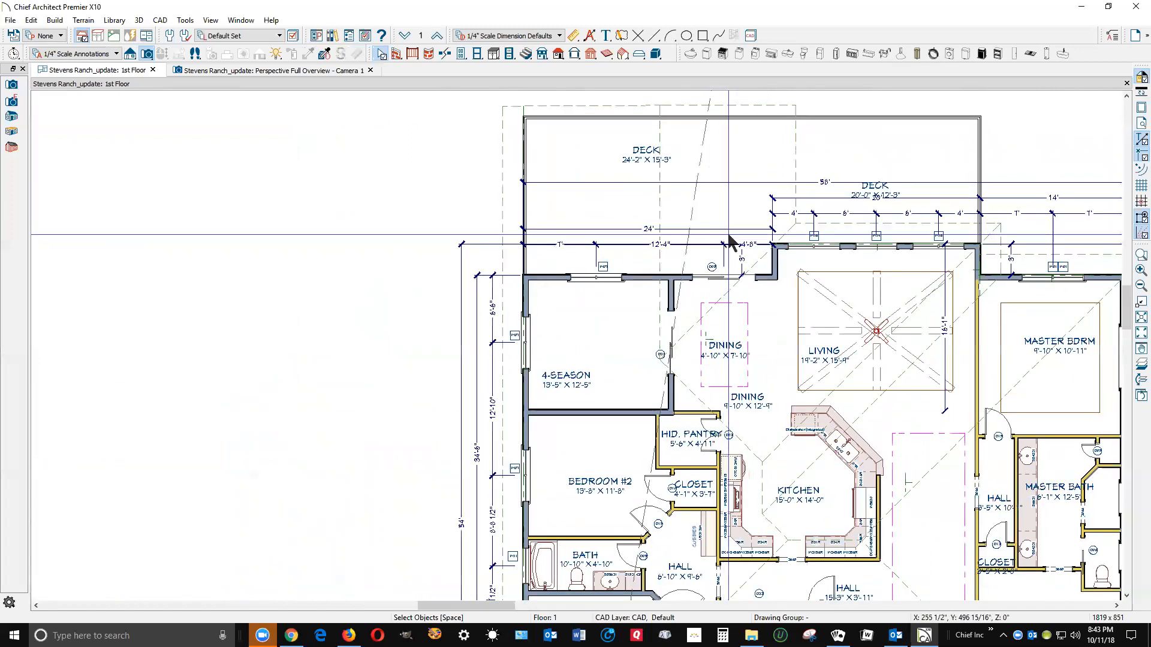
Delete the reshaped roof plane between the deck ridge and the living room eave
scroll(726, 243, down, 3)
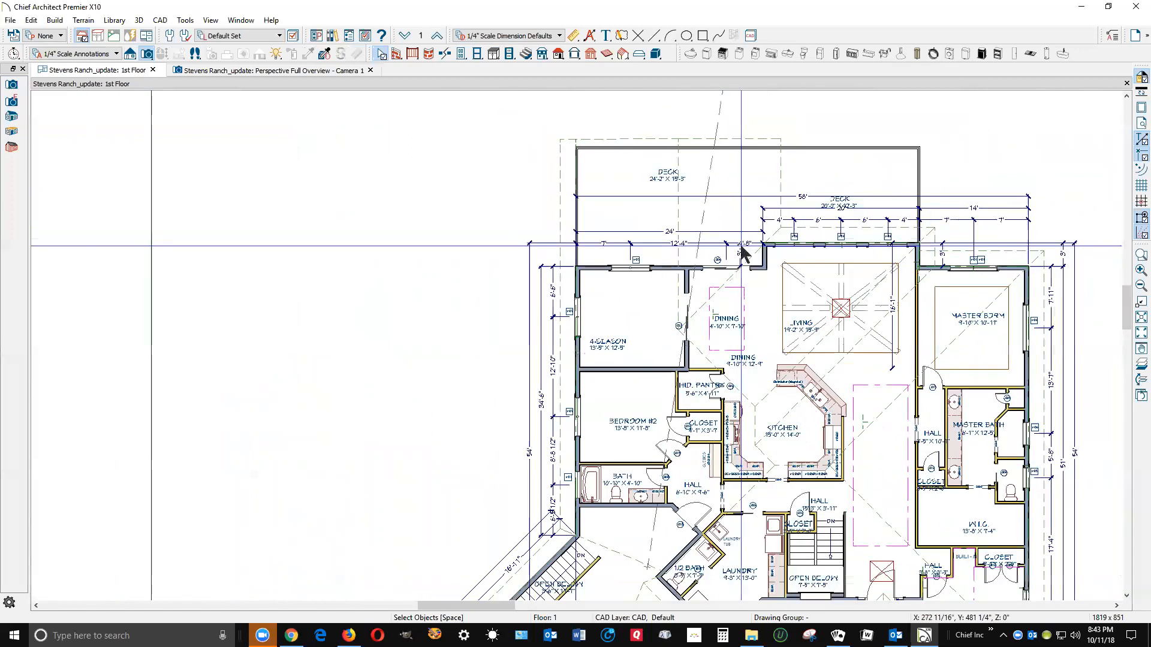
click(779, 184)
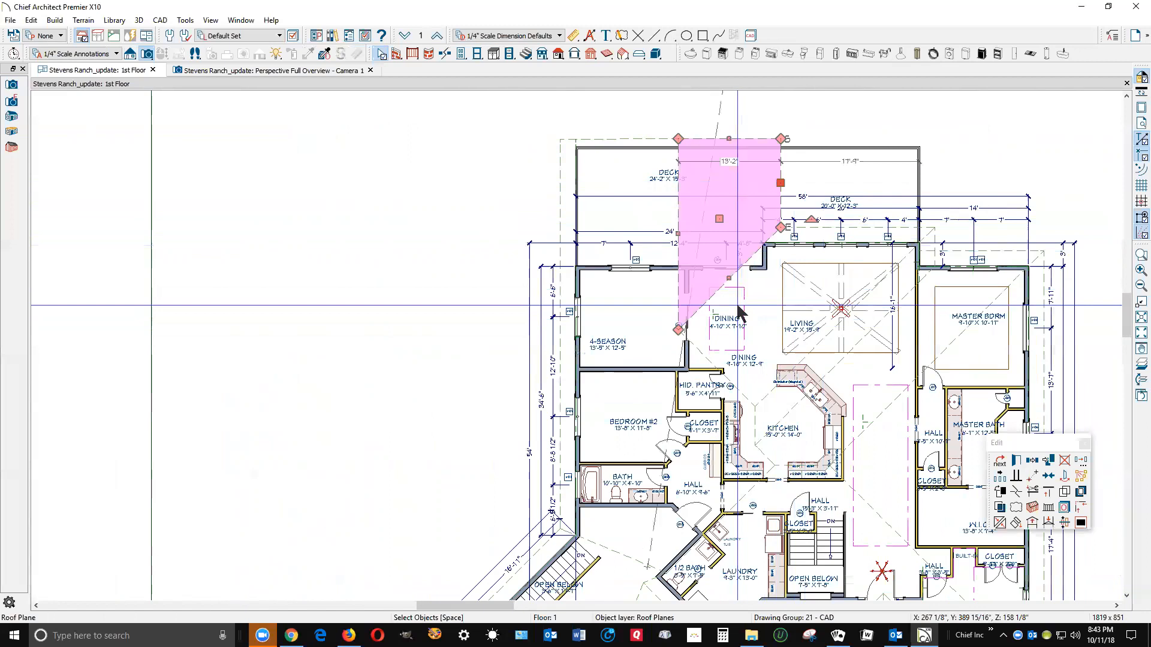
key(Delete)
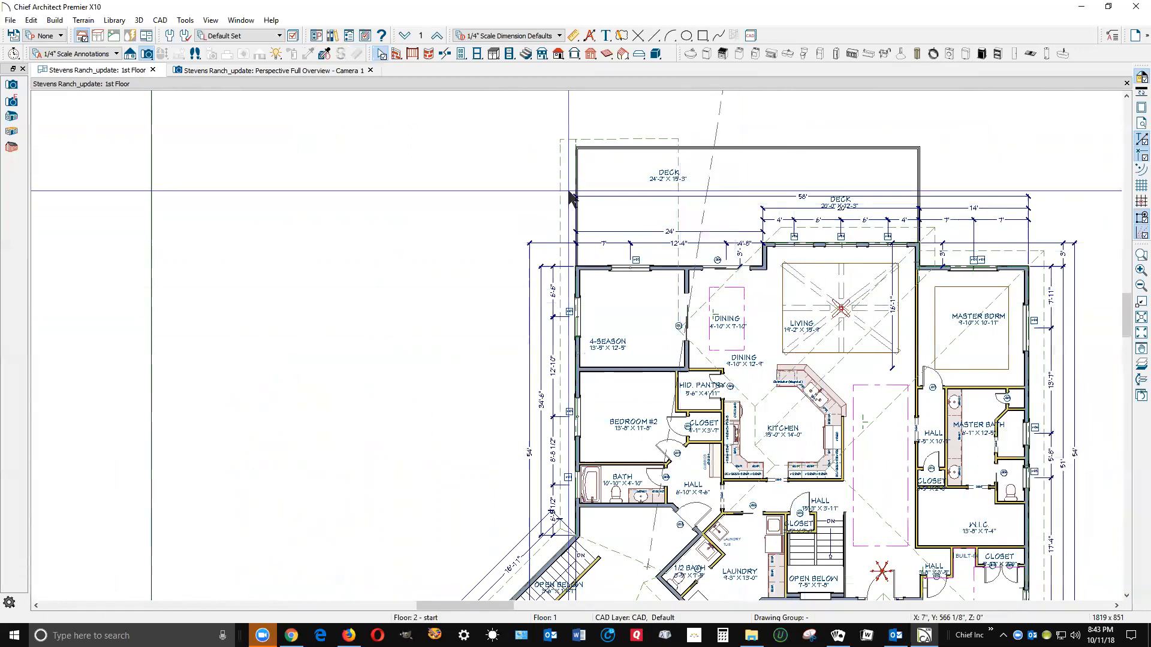
Make one copy of the remaining roof plane over the 4-season side, moved 60" in X and reflected horizontally about its center
click(565, 177)
scroll(712, 242, down, 2)
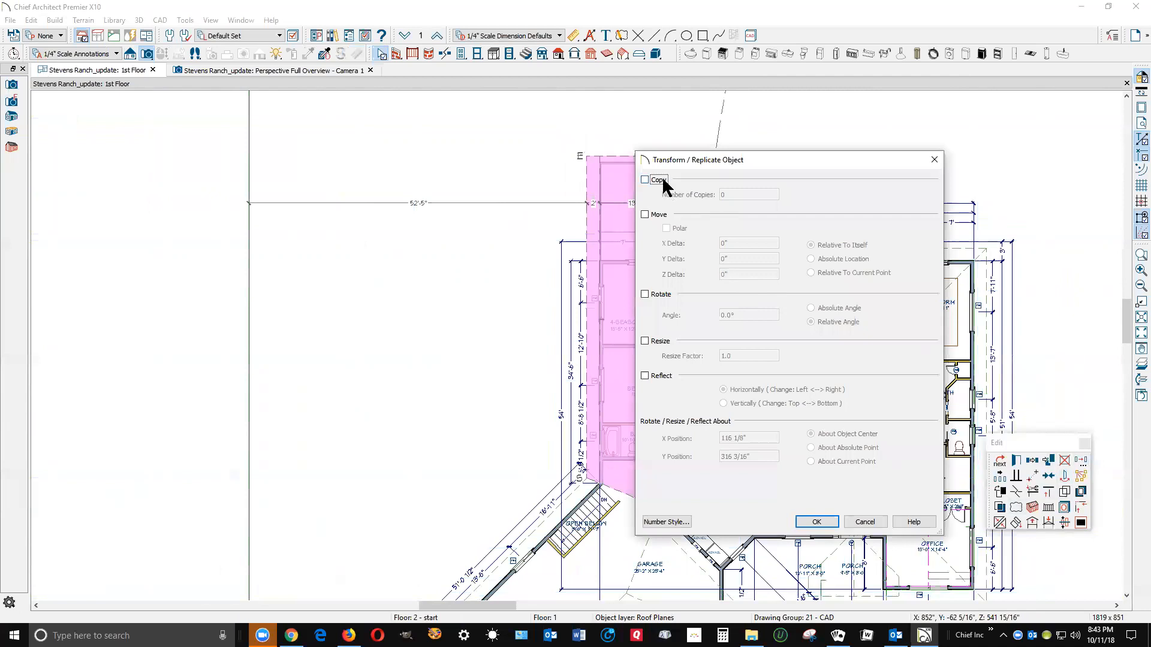
click(645, 215)
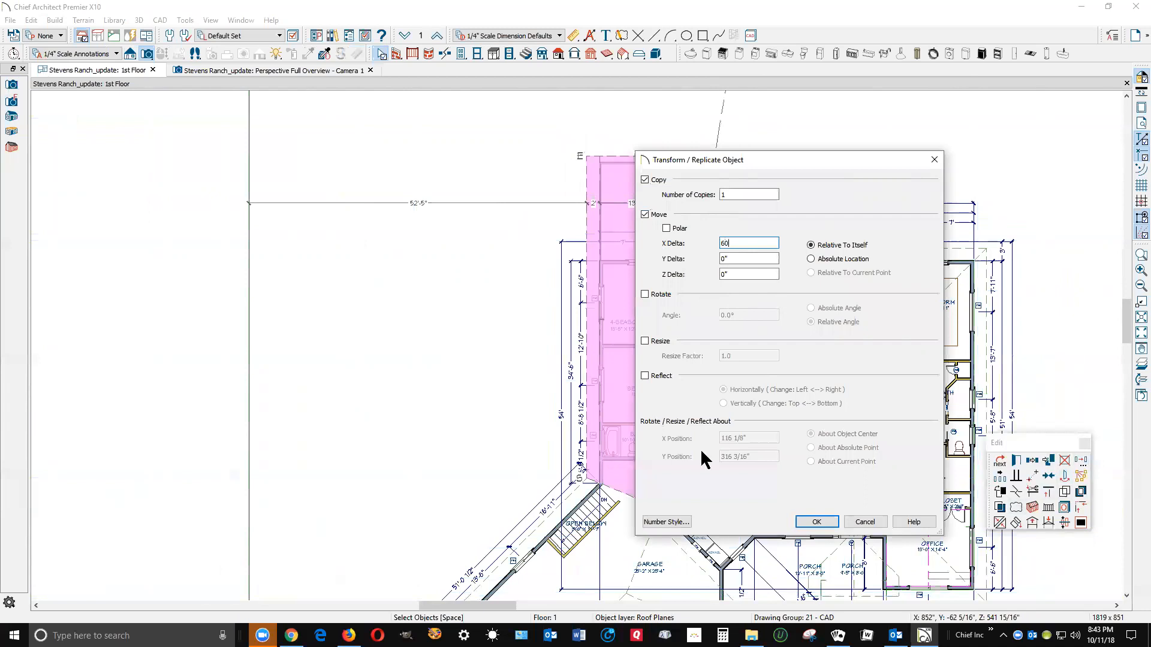
click(645, 376)
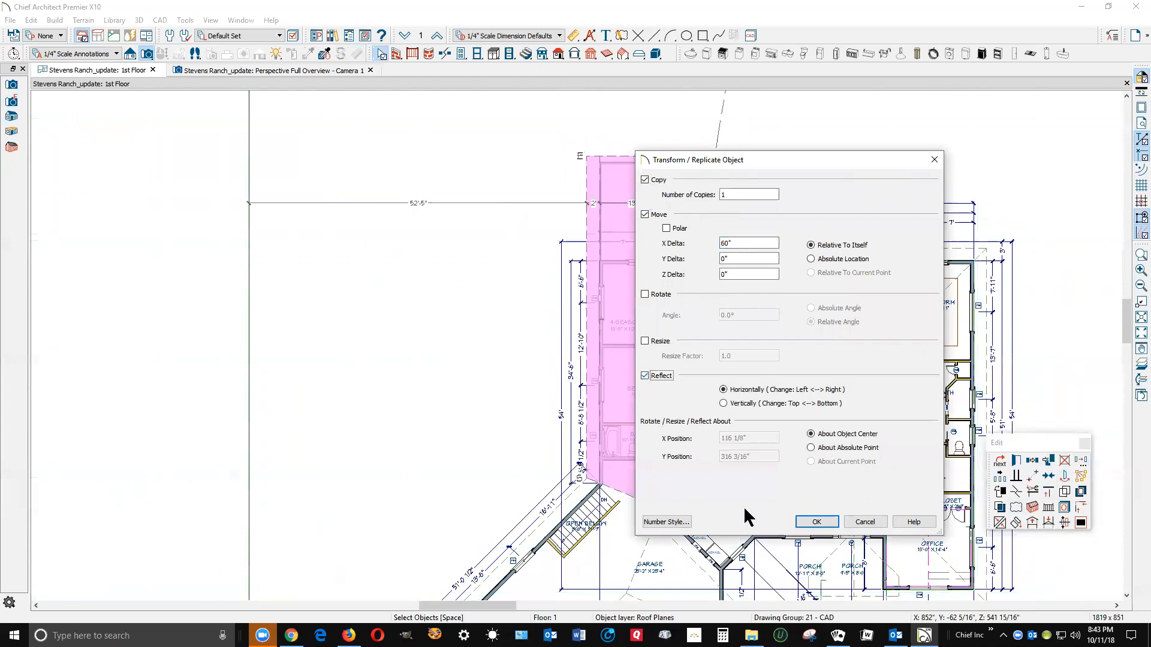
click(817, 523)
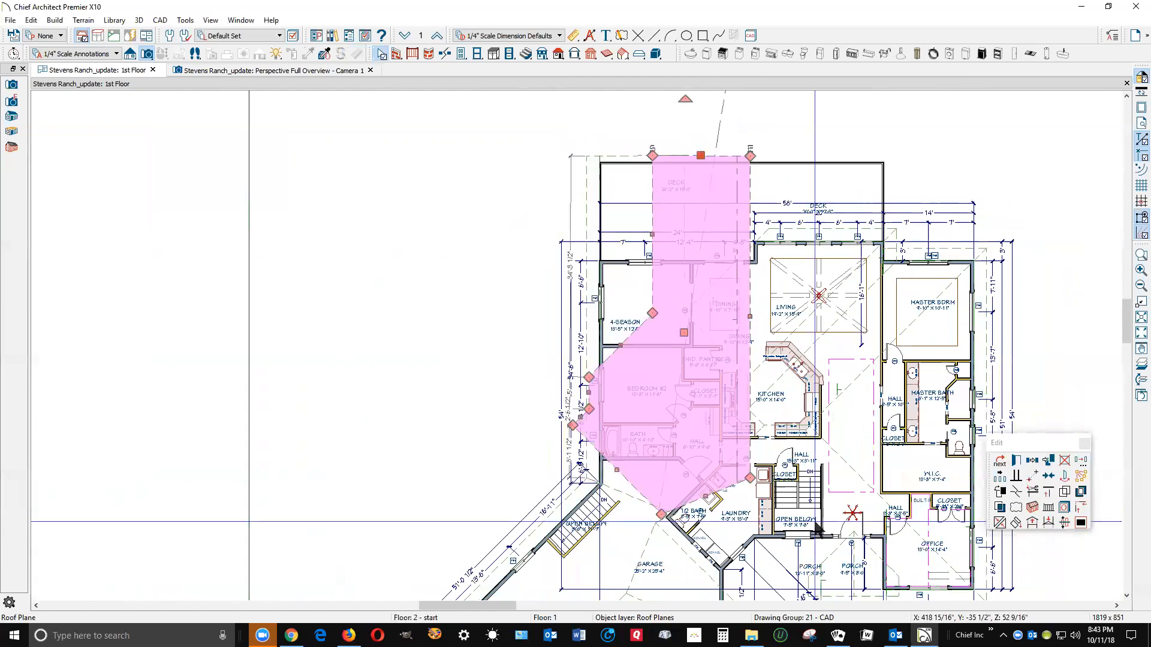
Move the reflected roof plane point to point so its rear ridge corner meets the original plane's rear ridge corner
scroll(726, 180, up, 2)
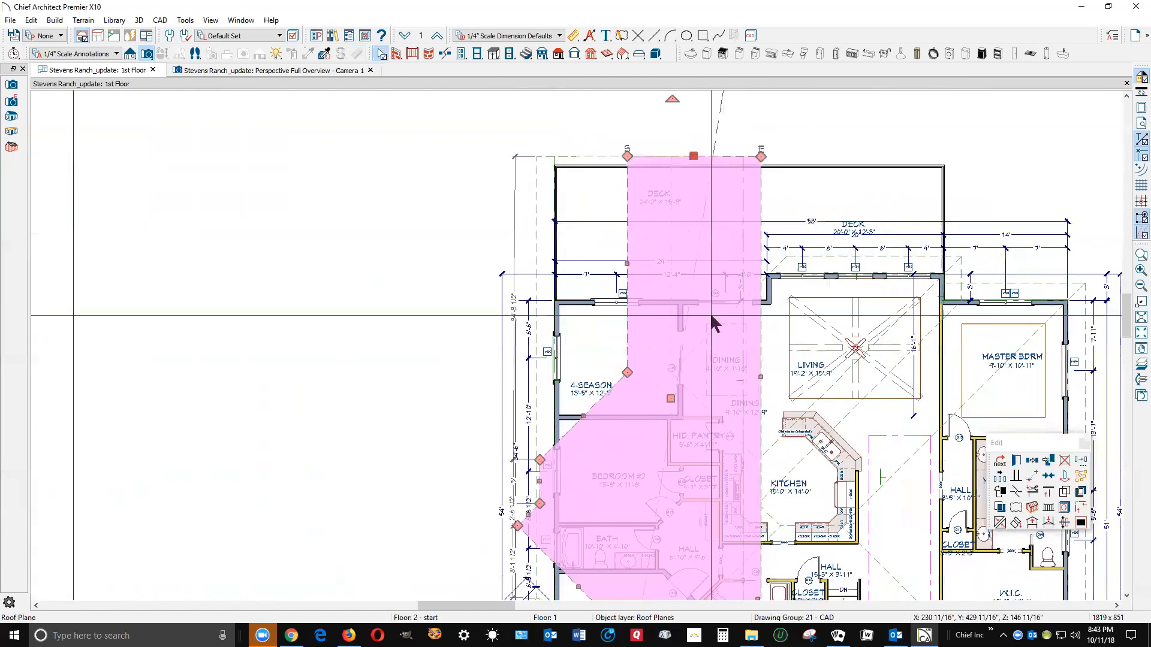
click(1033, 484)
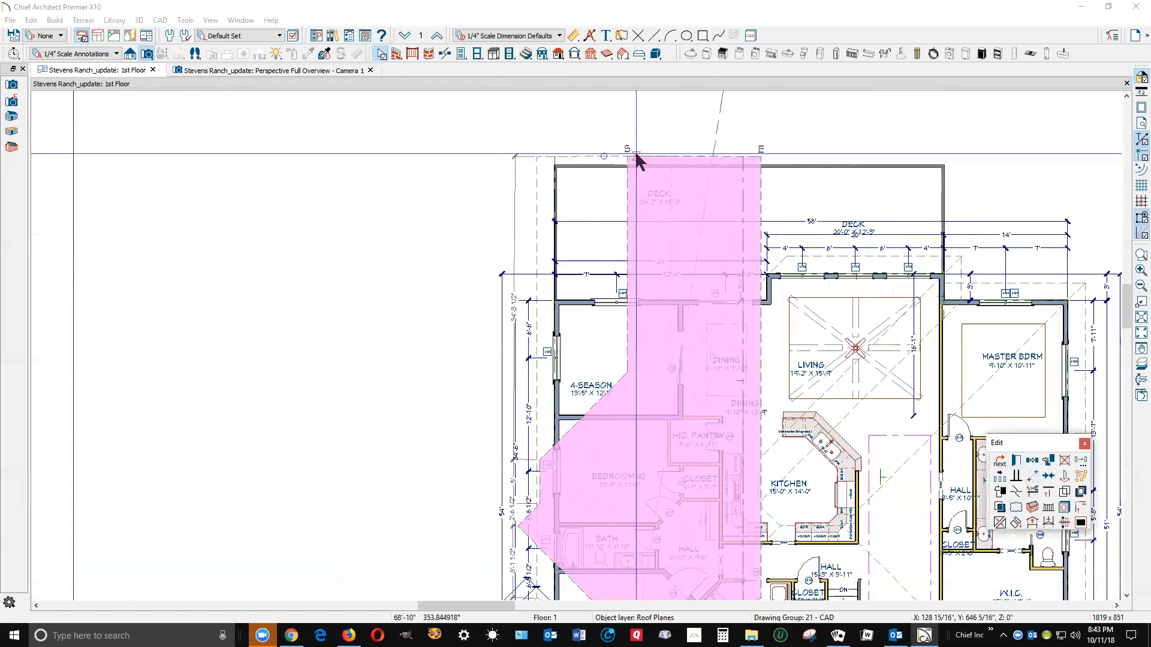
click(627, 156)
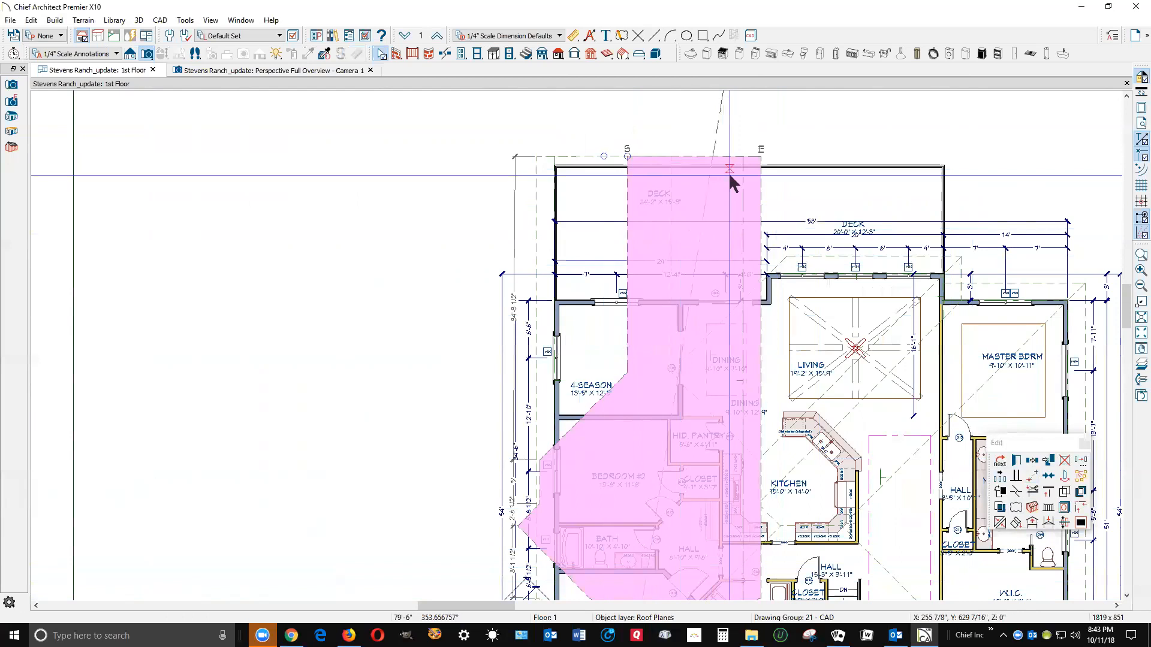
scroll(696, 150, up, 4)
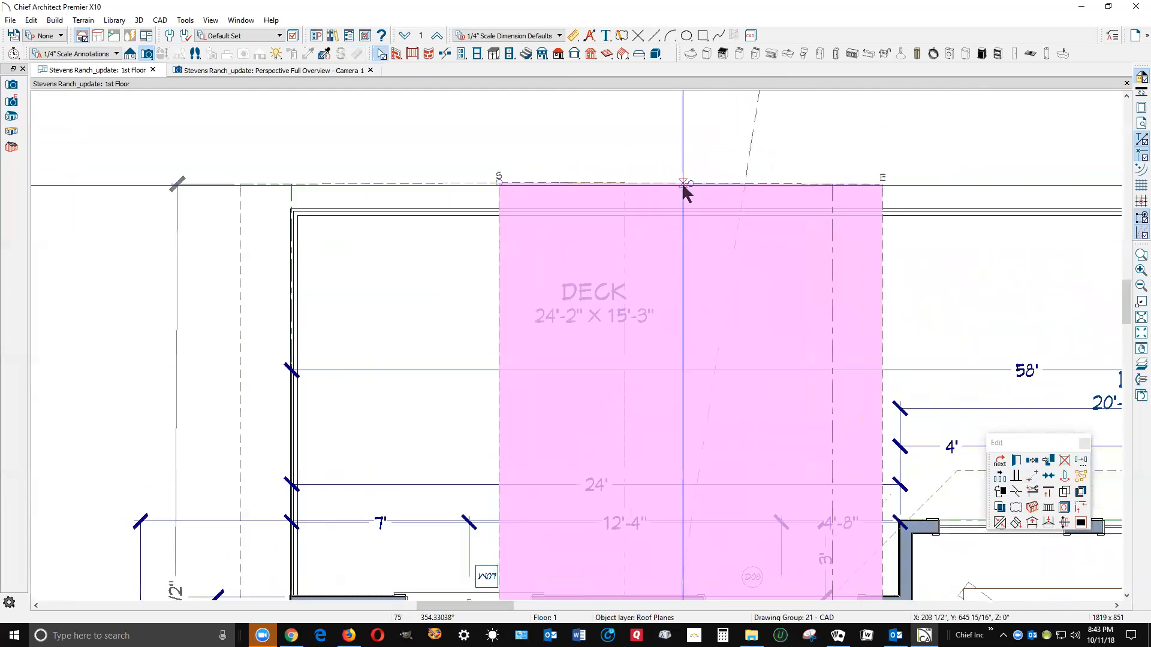
click(624, 183)
key(Escape)
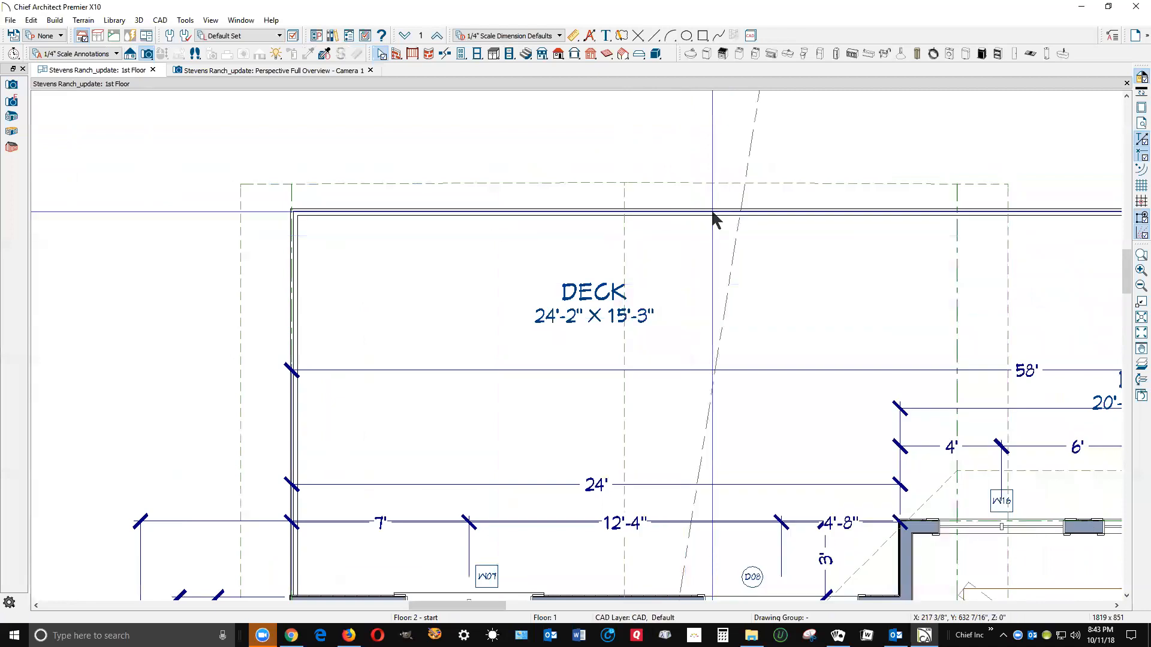
Examine the mirrored roof plane from the rear and from above in the perspective overview
scroll(711, 209, down, 1)
scroll(711, 213, down, 2)
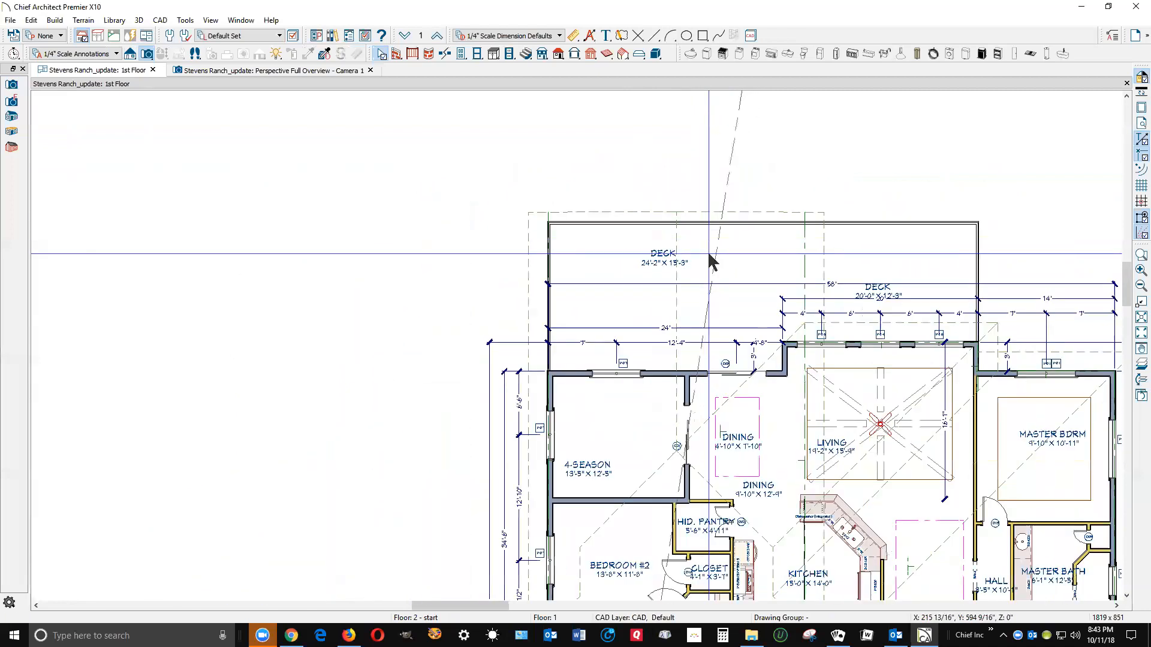
key(ctrl+Tab)
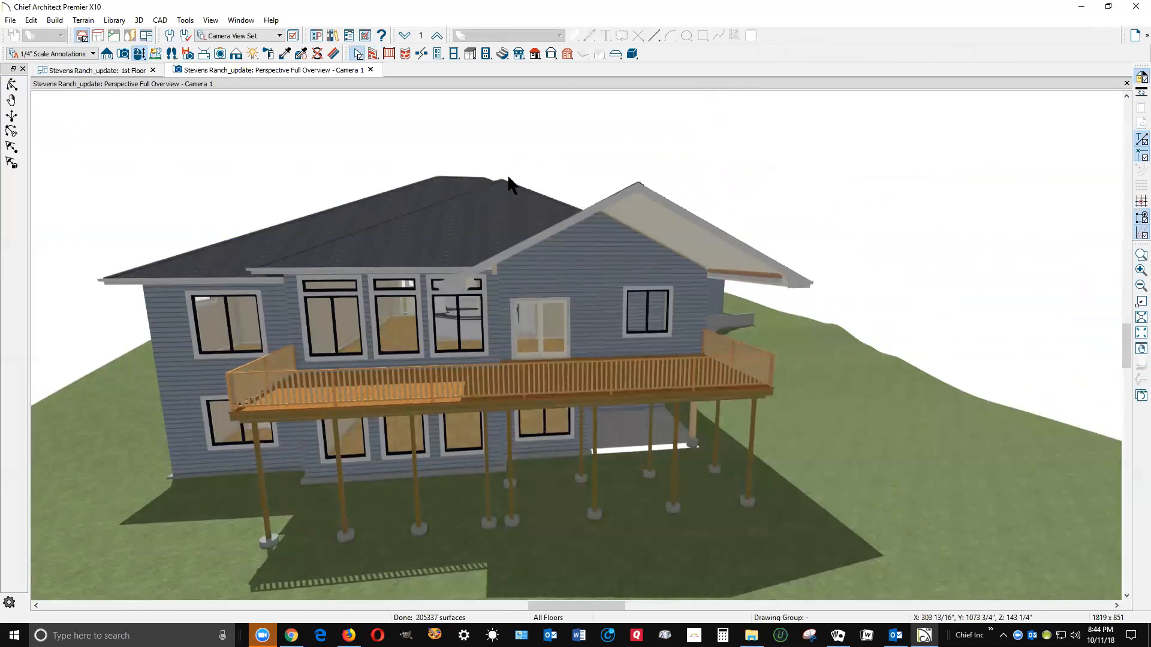
drag(298, 210, 341, 274)
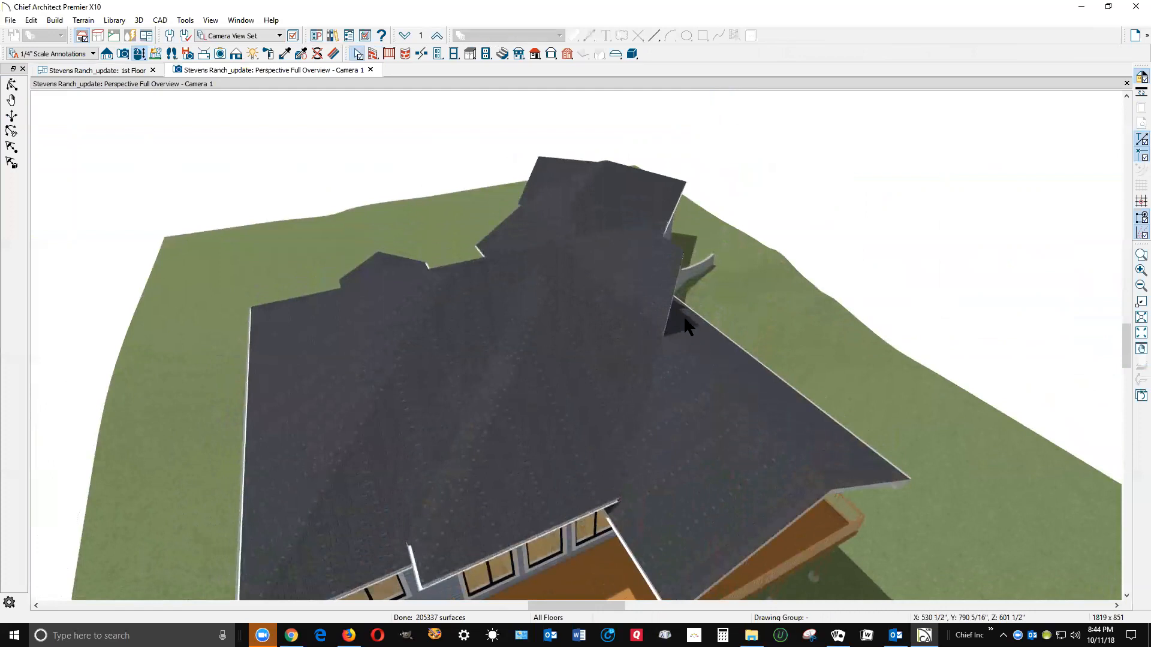
click(664, 300)
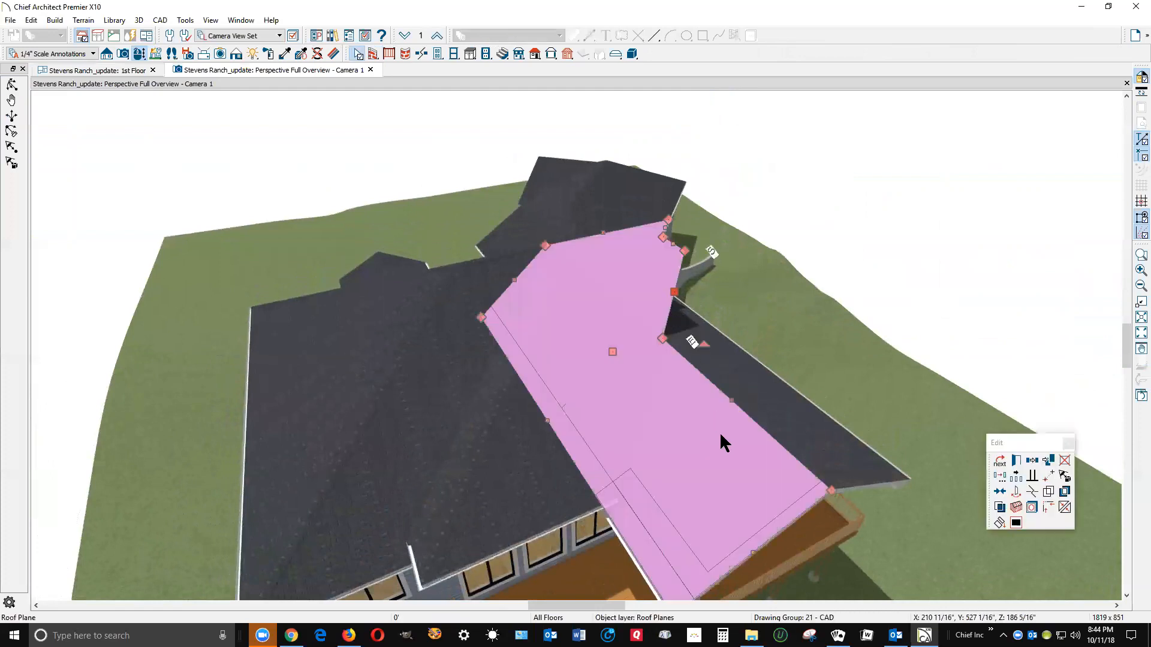
key(Escape)
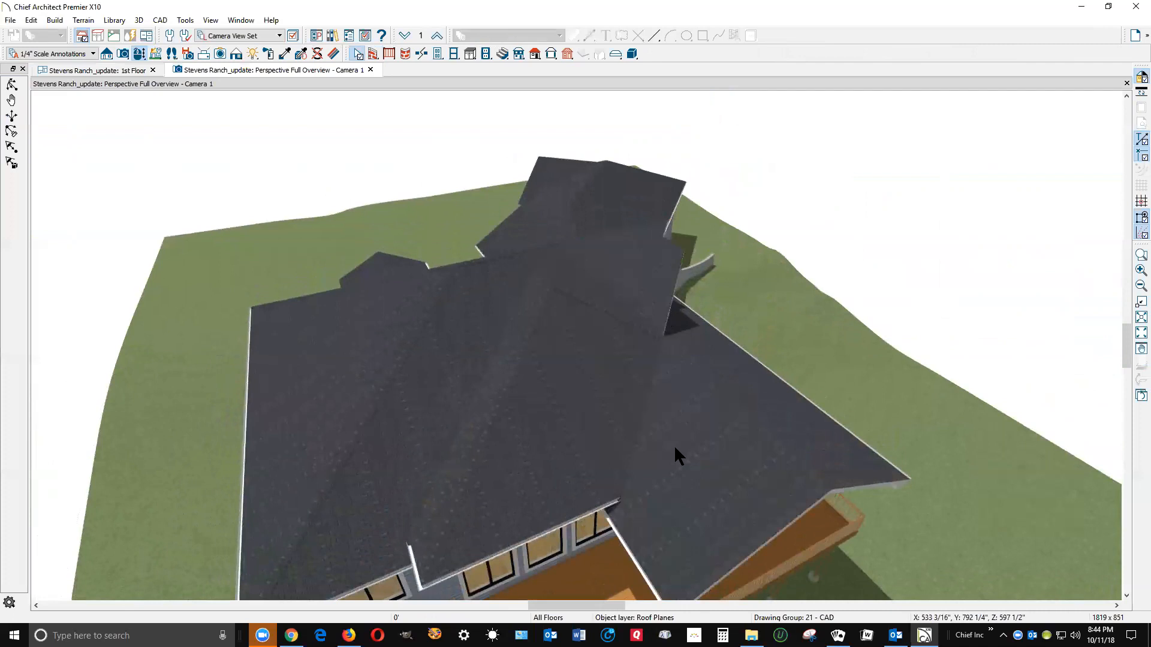
Reshape the mirrored roof plane by pulling its front point back to the 4-season side and its front eave corner to the living room's rear wall
key(ctrl+Tab)
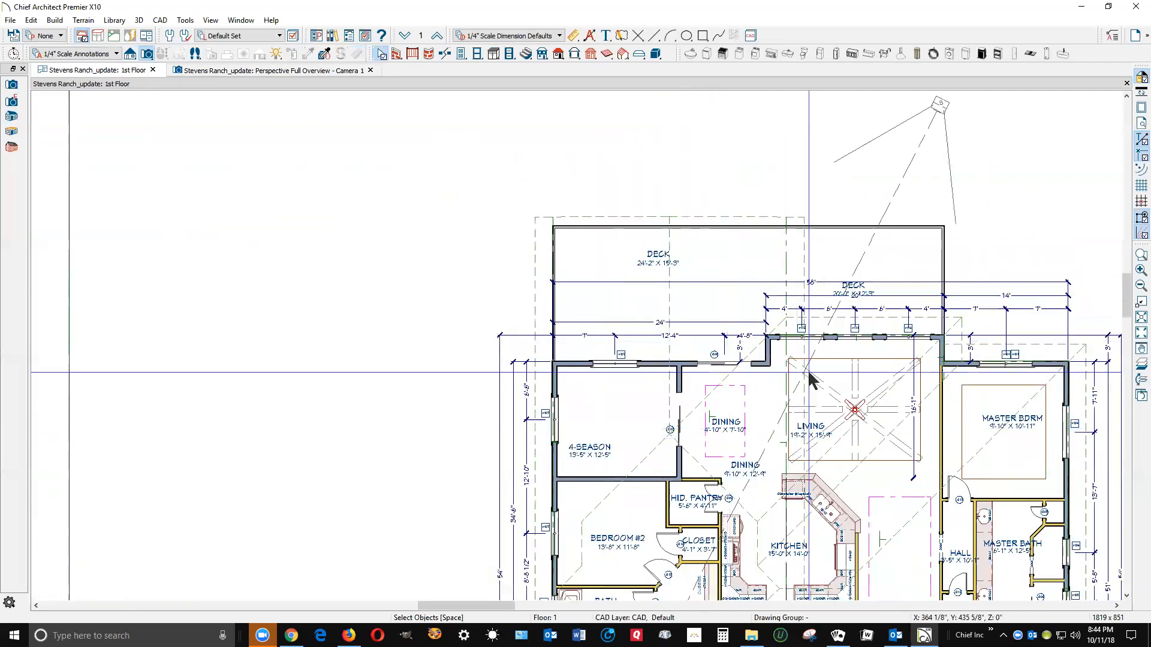
scroll(805, 372, down, 1)
click(804, 265)
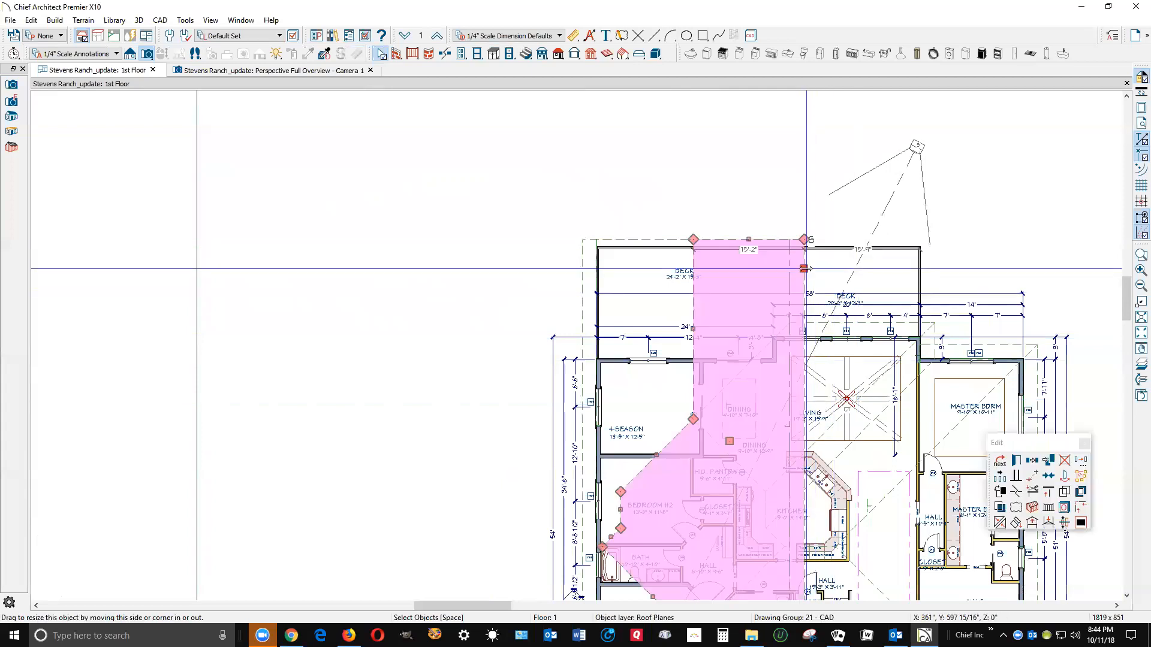
scroll(865, 201, down, 1)
scroll(709, 502, down, 1)
scroll(720, 491, up, 2)
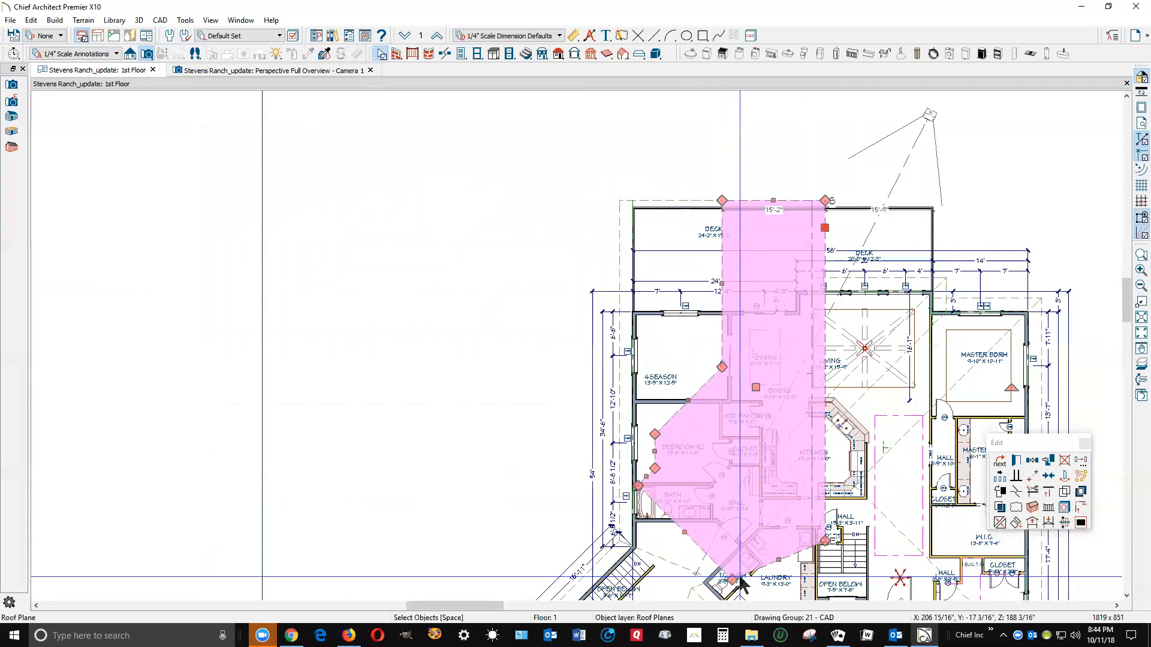
drag(733, 580, 721, 367)
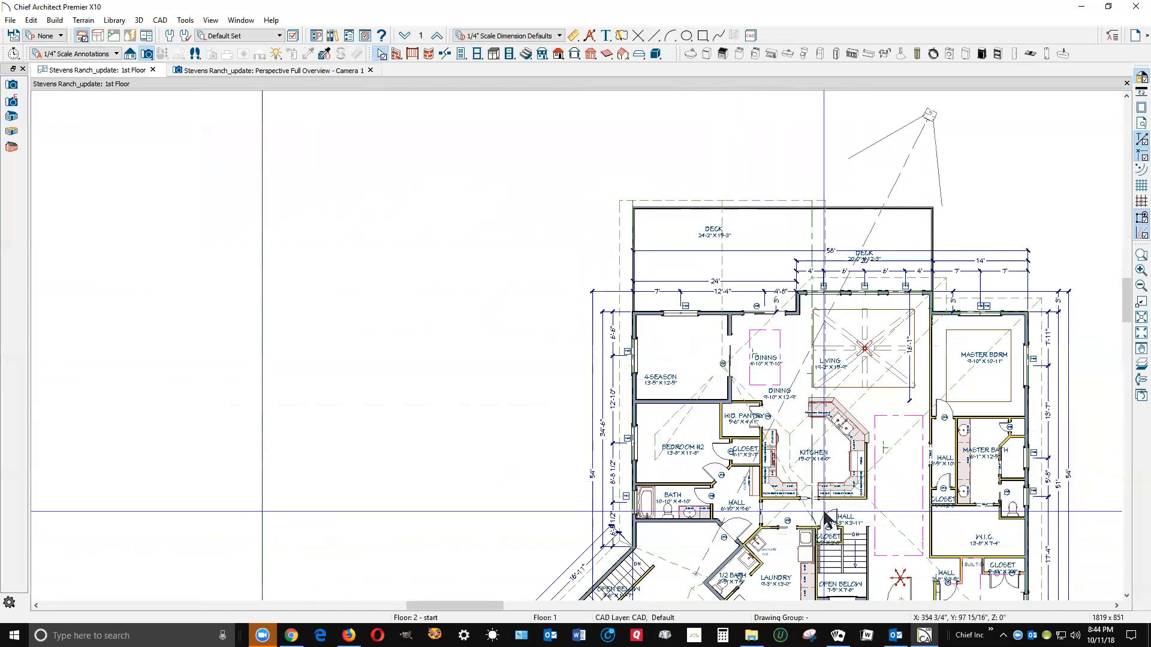
click(825, 540)
drag(826, 541, 820, 292)
click(676, 428)
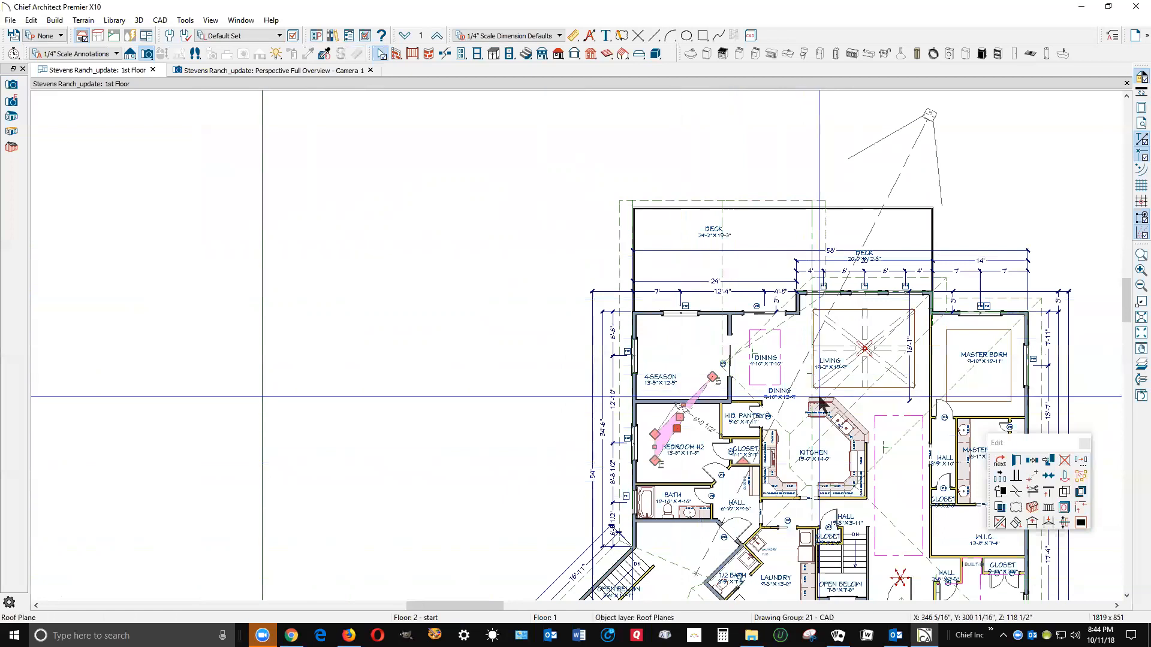
key(Escape)
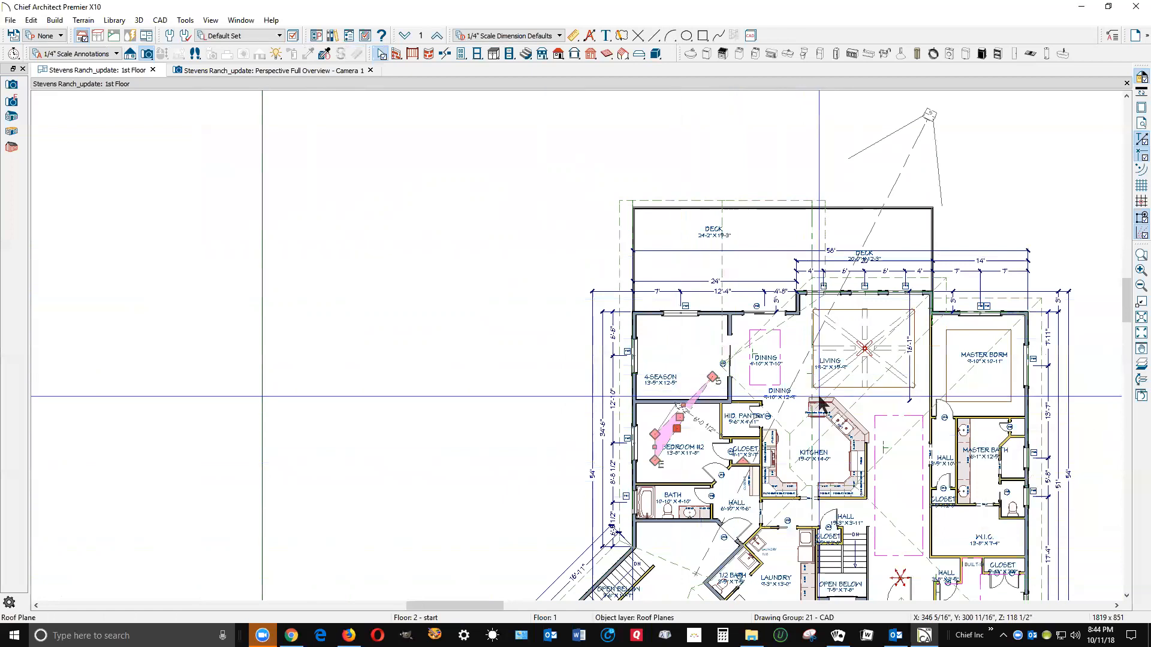
Join the living room roof plane's diagonal edge with the front edge of the mirrored roof plane
scroll(746, 295, up, 2)
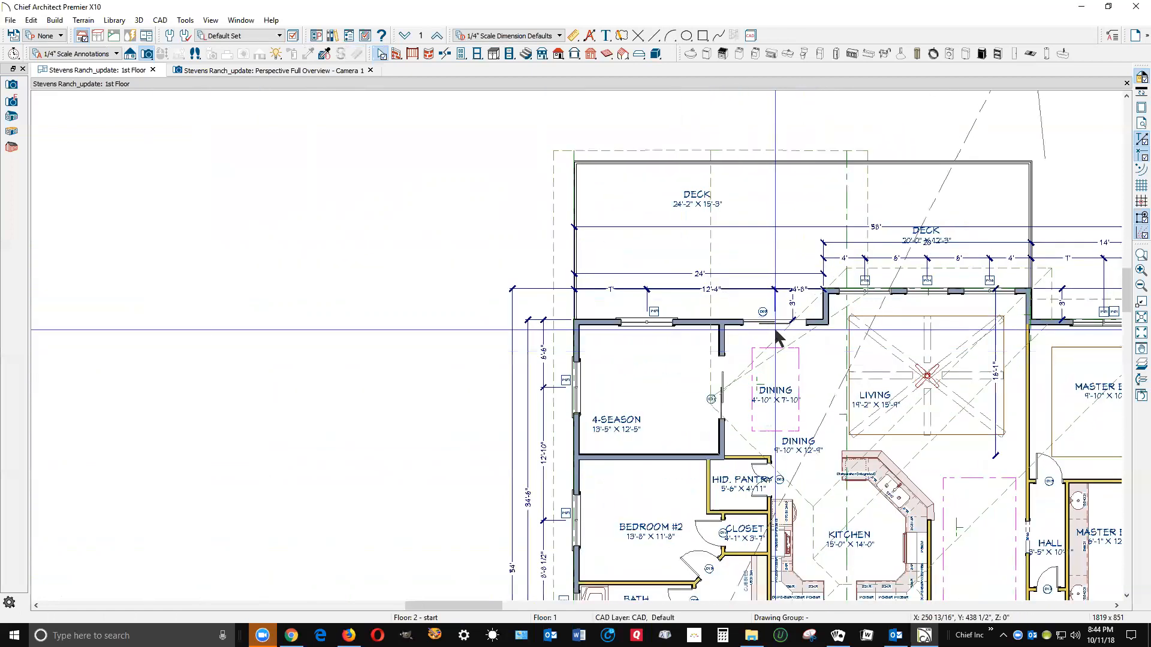
right_click(776, 342)
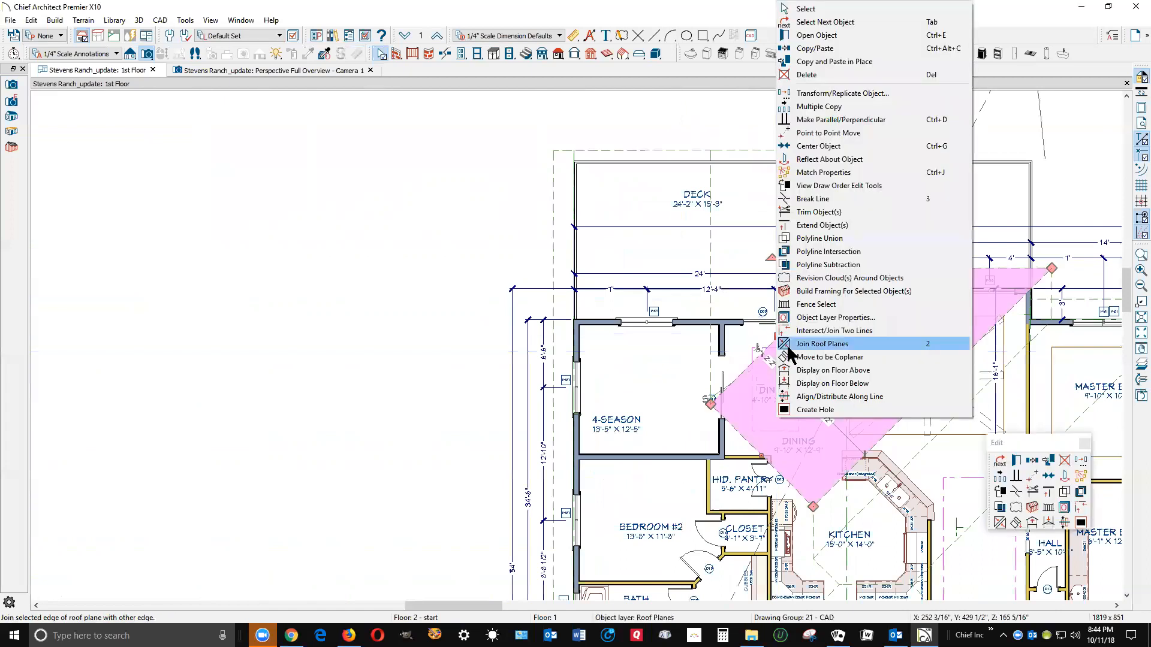
click(791, 343)
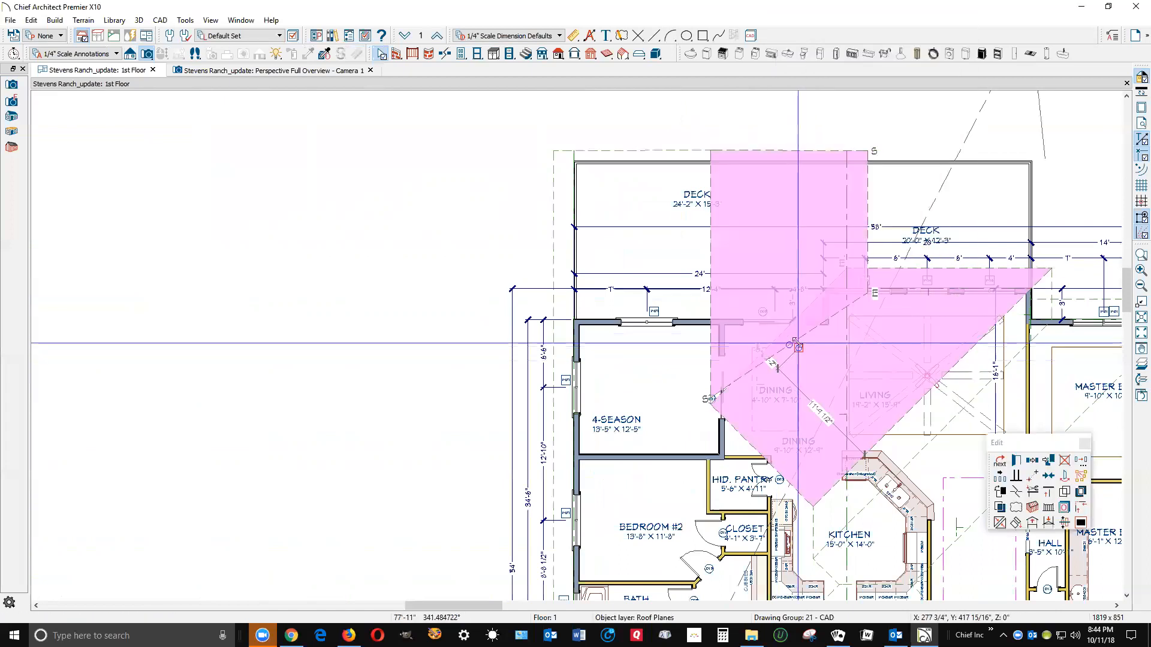
click(798, 343)
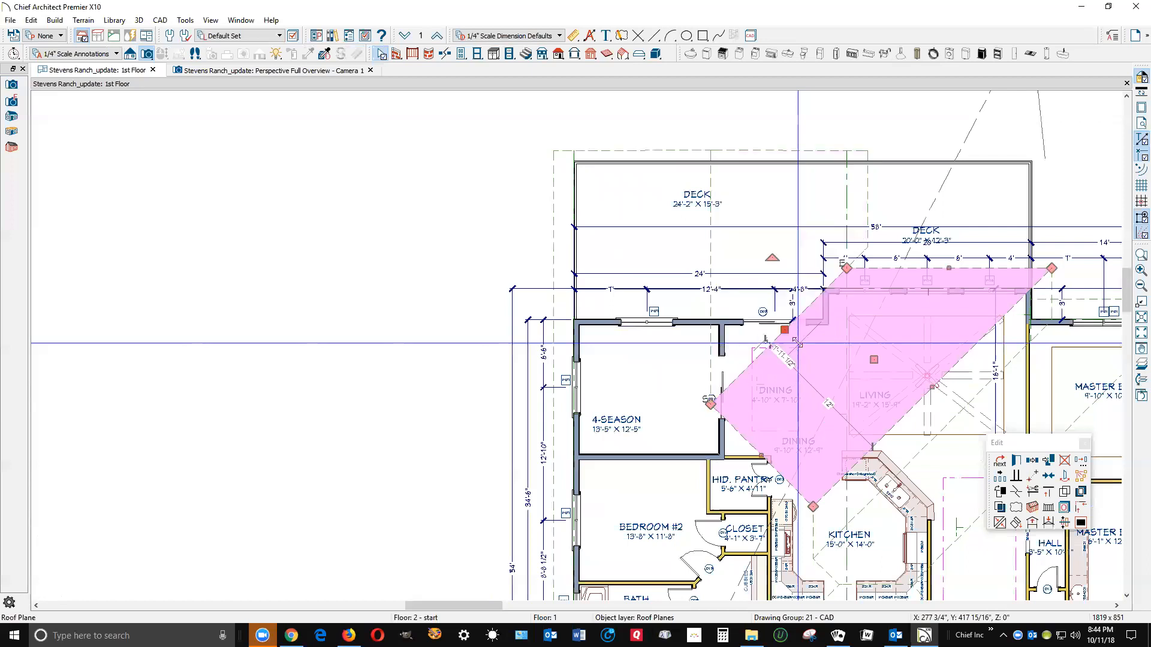
key(Escape)
Examine the joined roof in plan and the rear gable's overhang above the deck in the perspective overview
scroll(855, 243, up, 1)
scroll(856, 247, up, 4)
scroll(857, 269, down, 4)
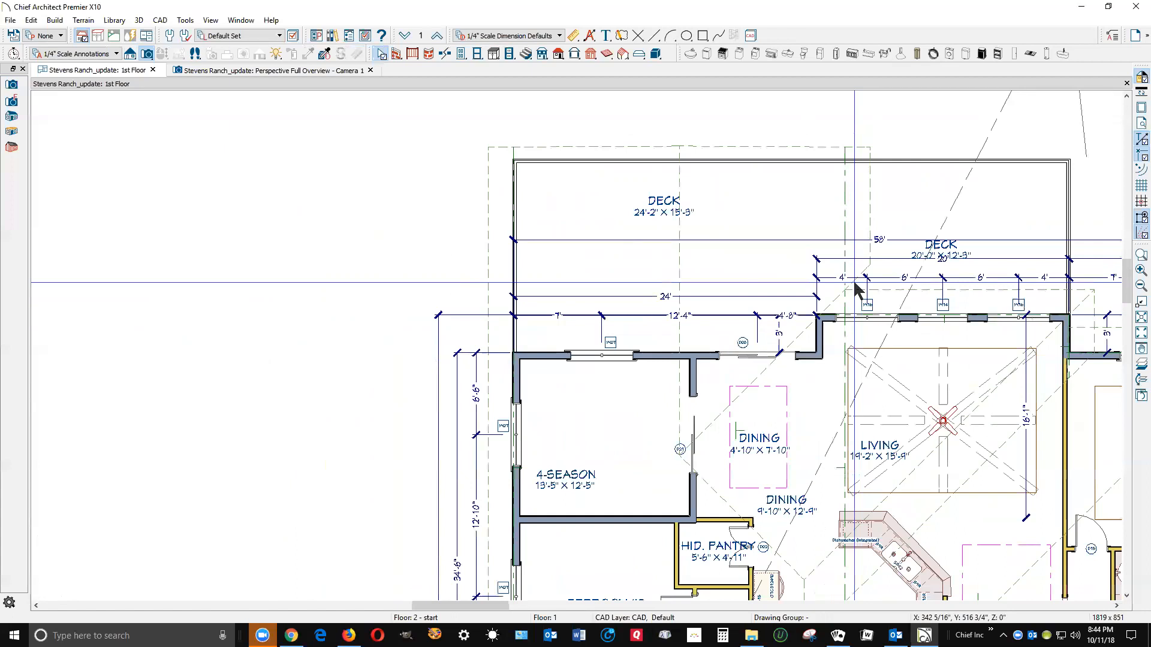
key(ctrl+Tab)
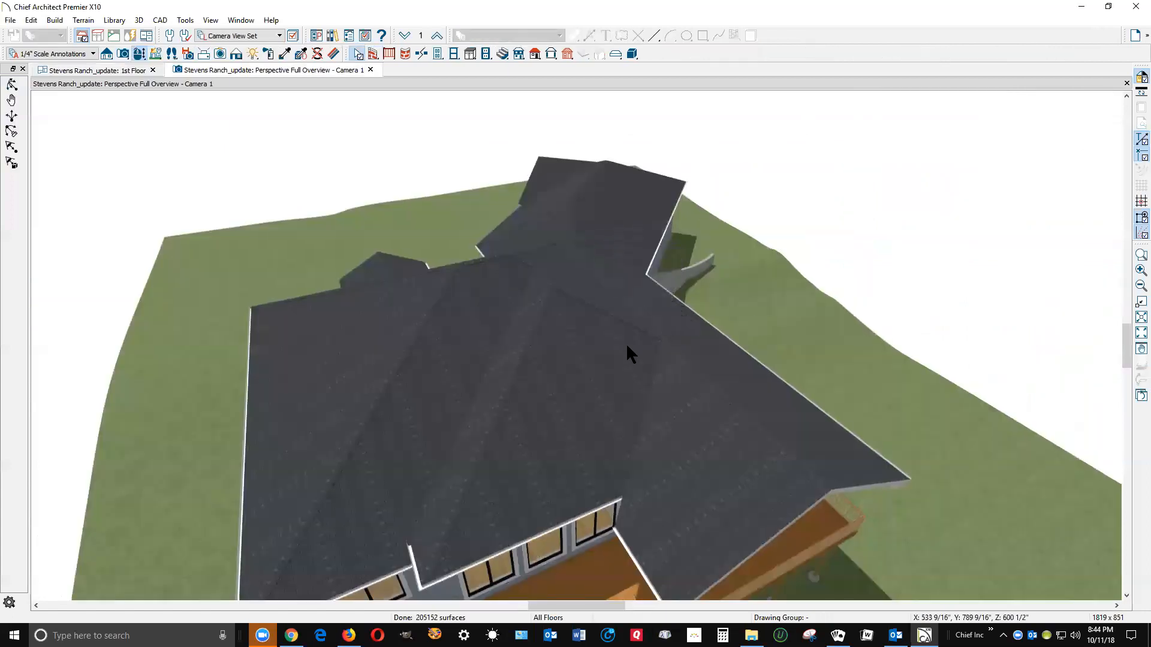
drag(484, 343, 431, 292)
scroll(589, 377, up, 2)
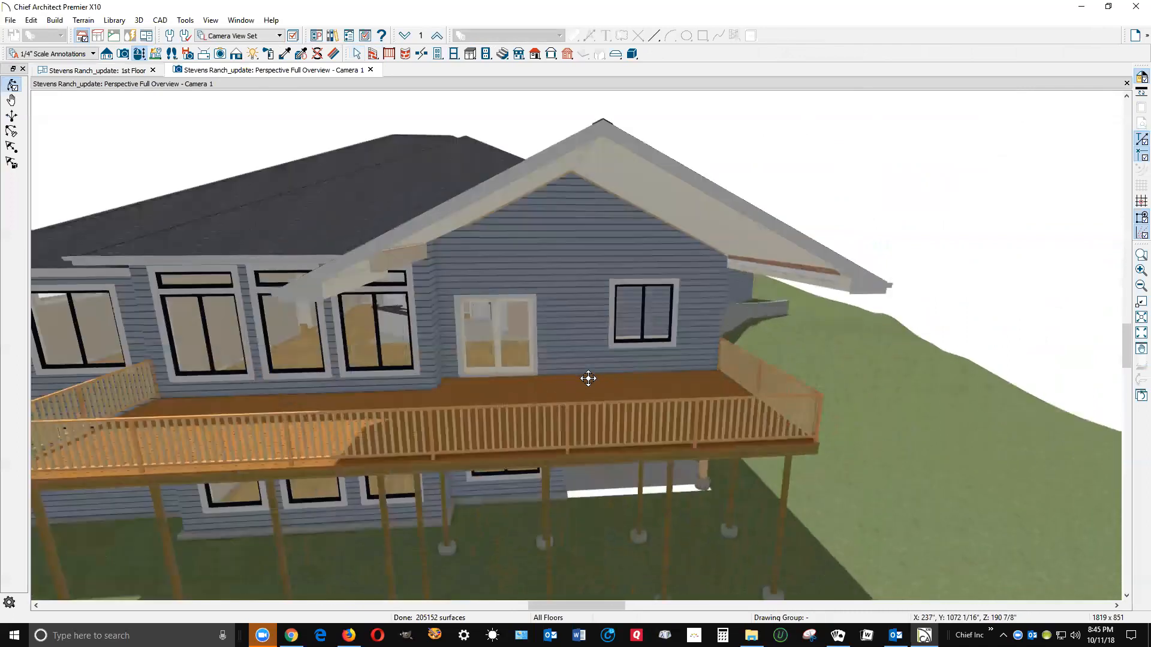
drag(587, 382, 522, 308)
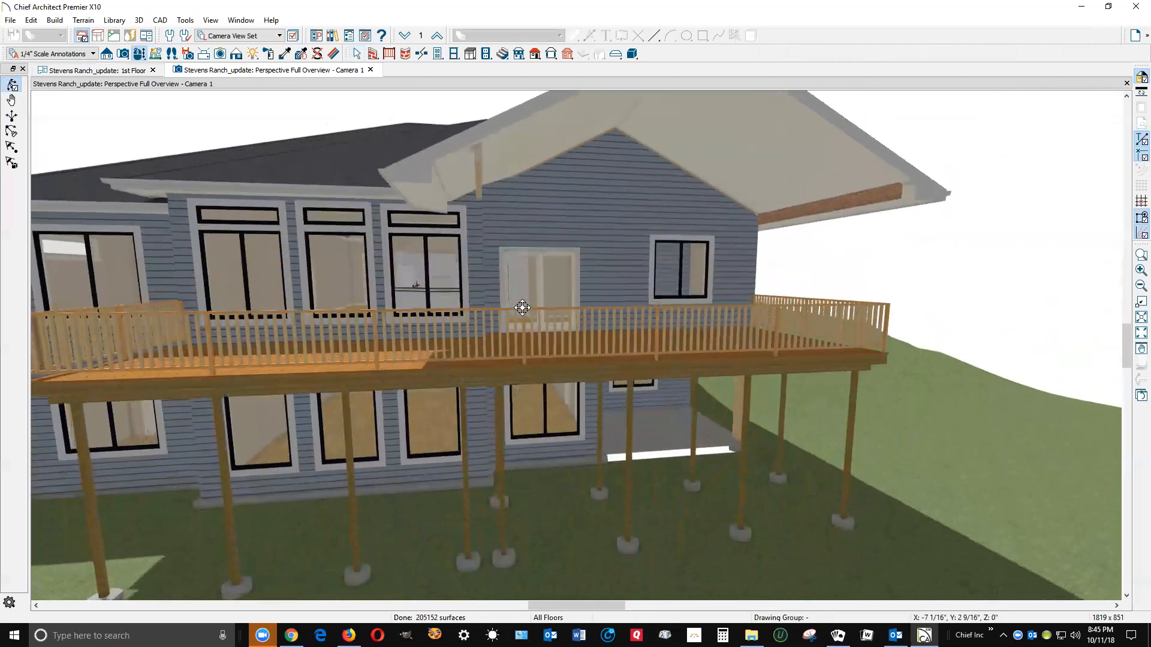
key(space)
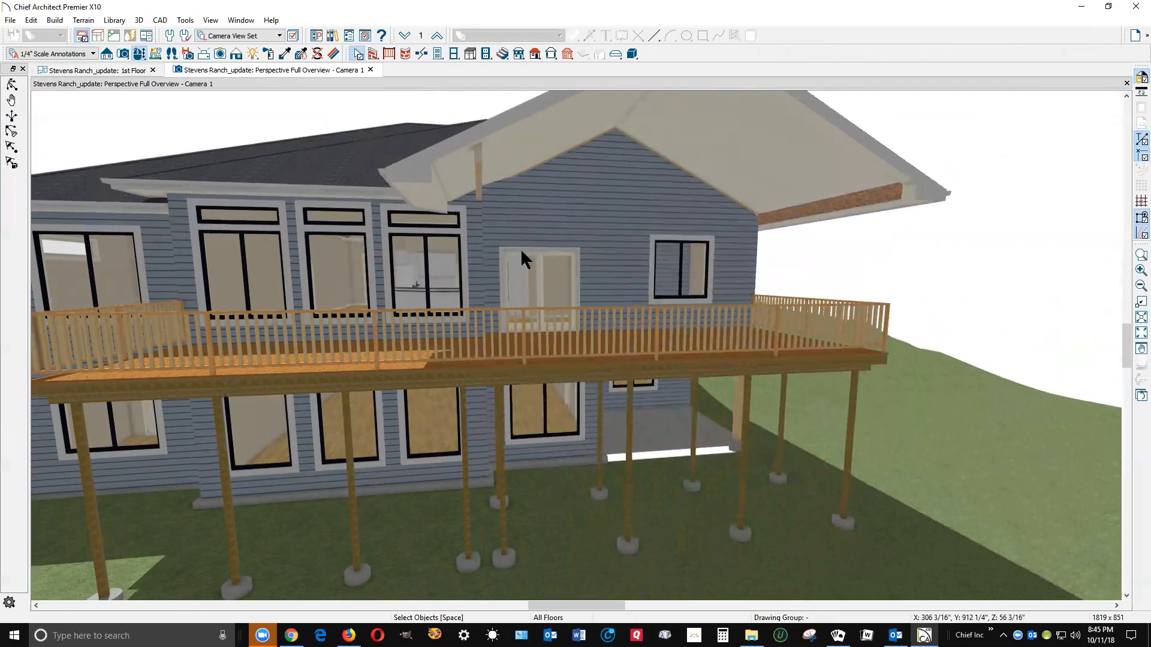
Move the mirrored roof plane point to point from its baseline to the outer corner of the living room's rear wall
key(ctrl+Tab)
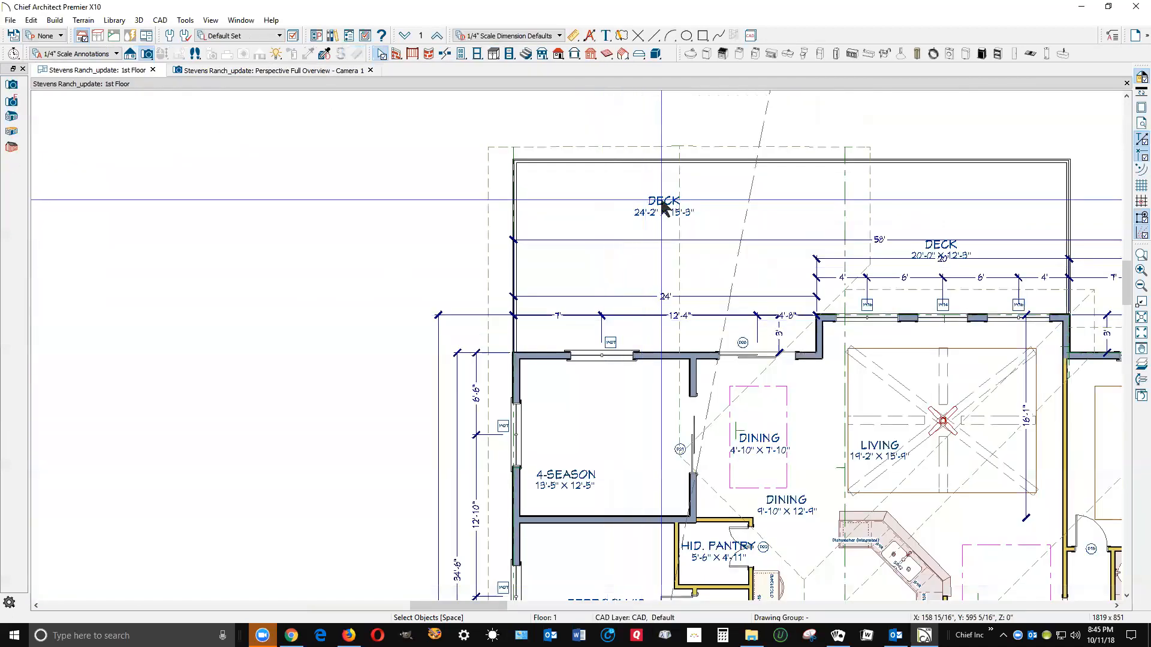
scroll(663, 205, down, 3)
scroll(746, 219, up, 3)
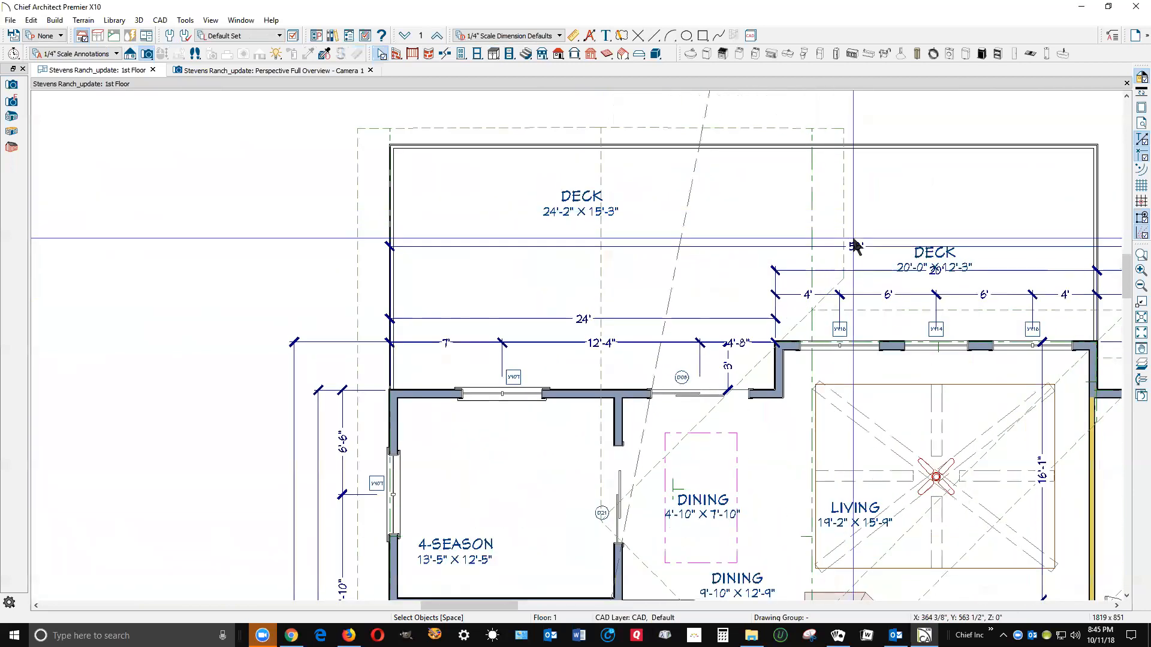
click(814, 209)
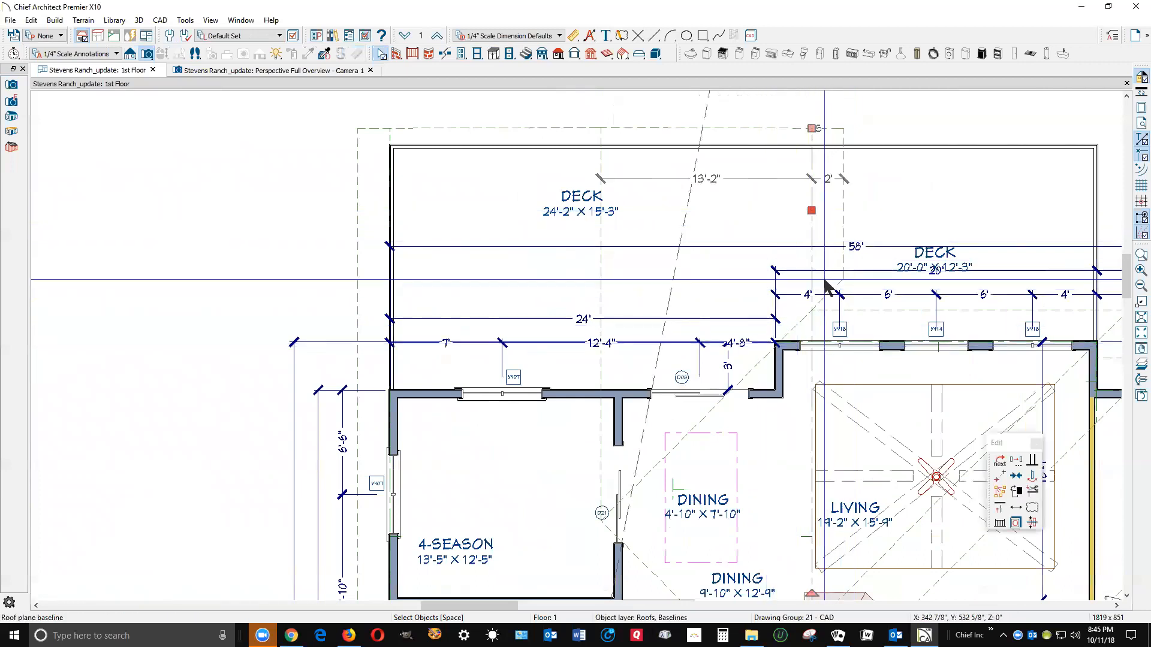
key(Escape)
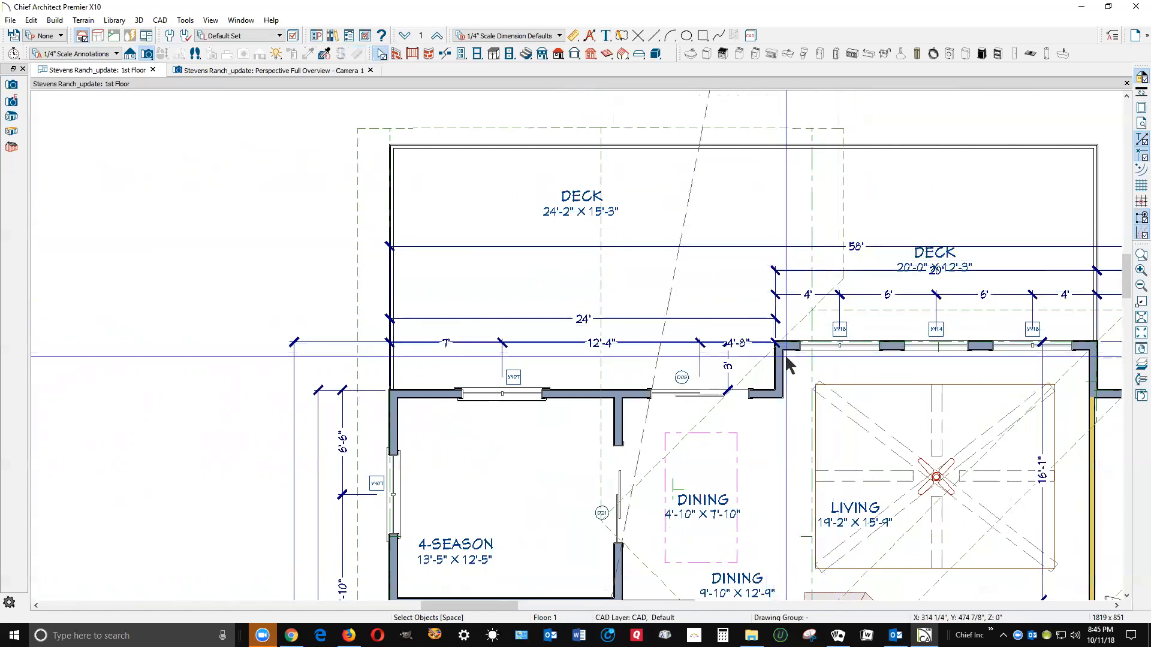
scroll(787, 357, up, 4)
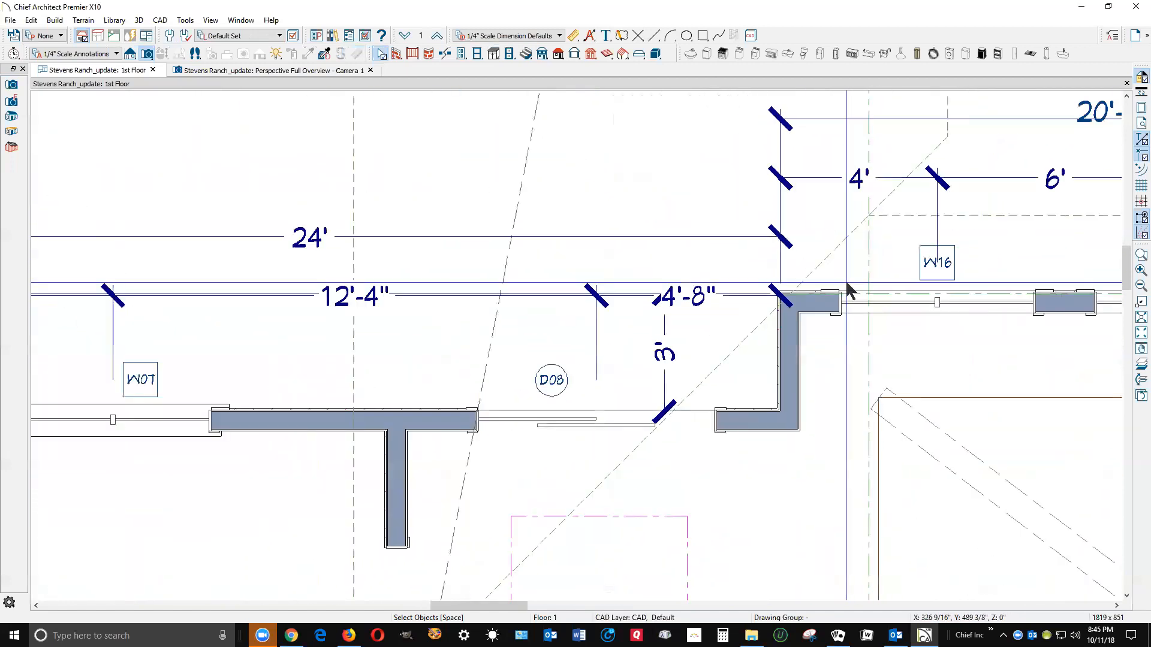
scroll(848, 290, down, 4)
scroll(912, 165, up, 1)
click(896, 288)
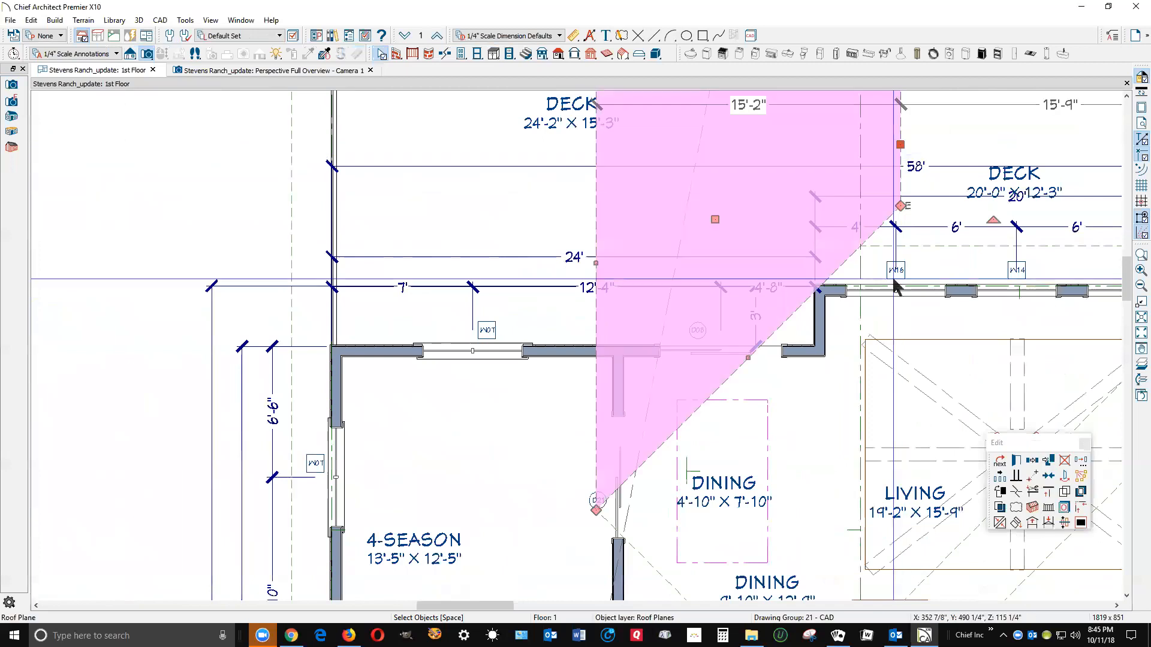
click(1032, 476)
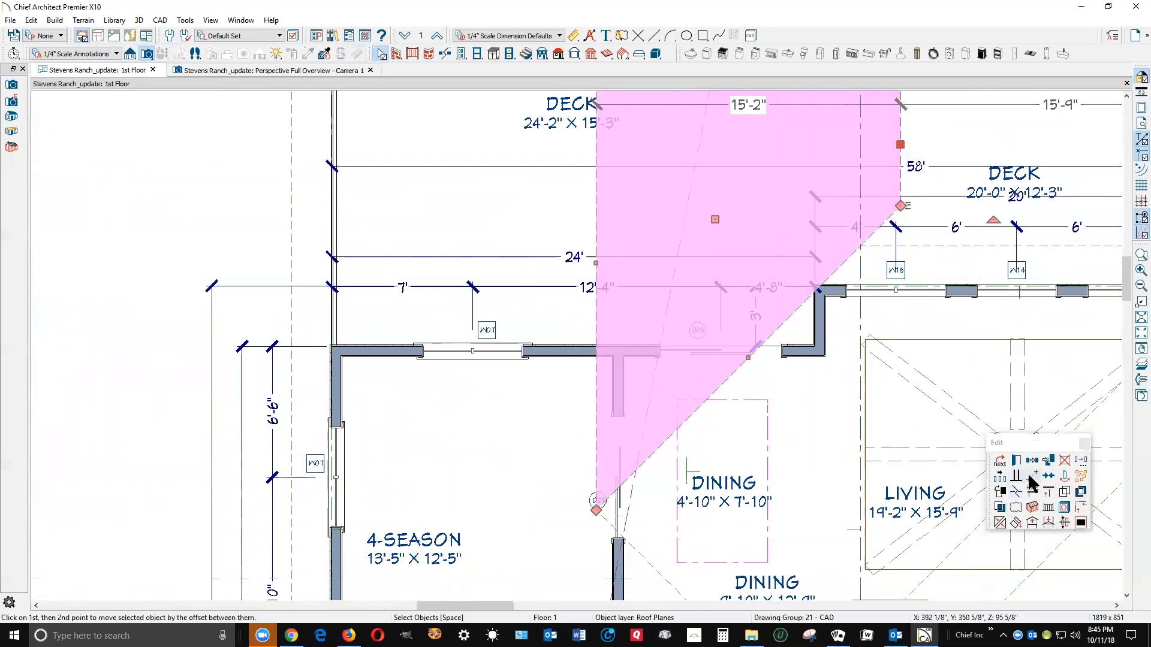
click(861, 177)
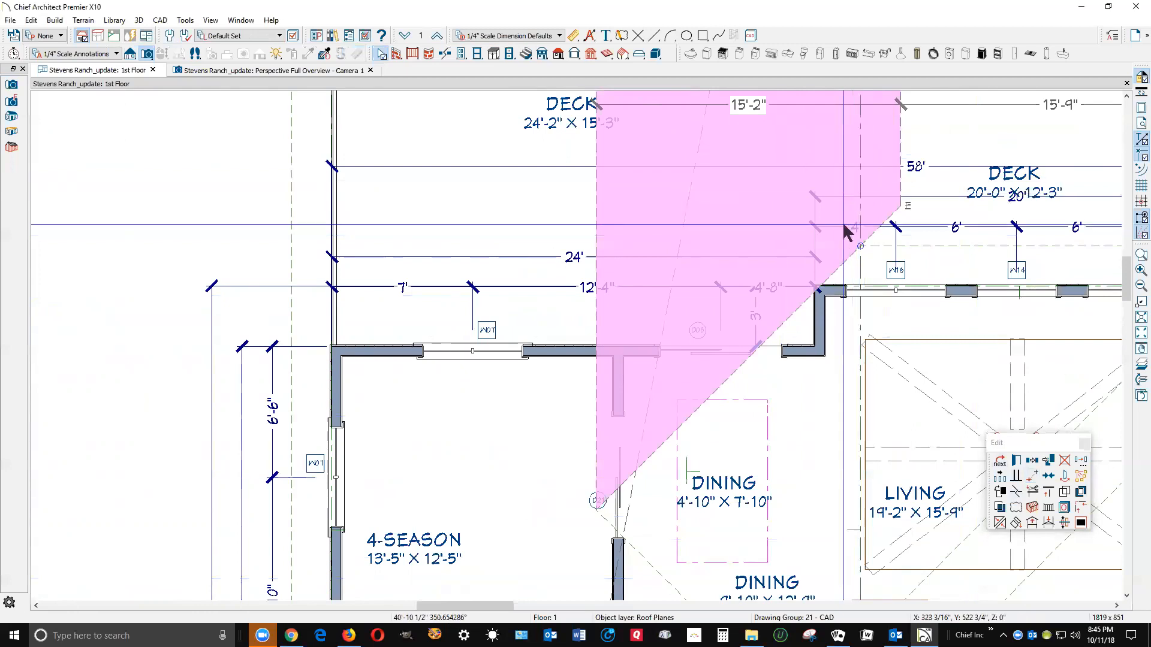
click(824, 301)
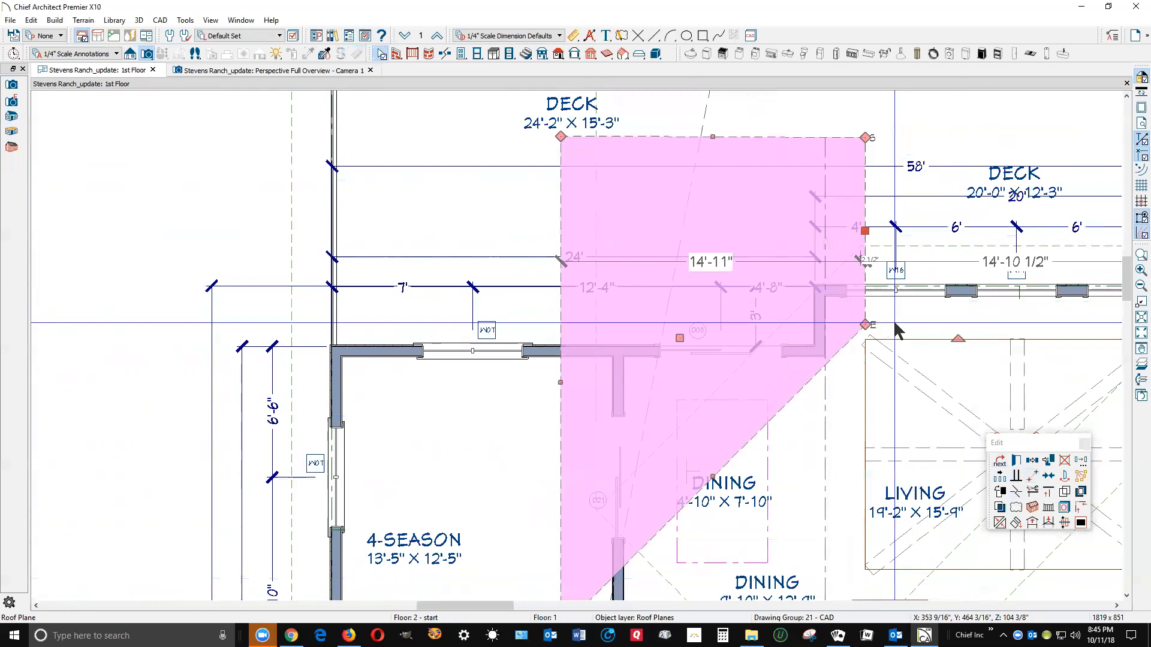
key(Escape)
Make the moved roof plane's rear edge parallel to the living room's rear wall and extend it to the original plane's rear edge
scroll(897, 329, down, 5)
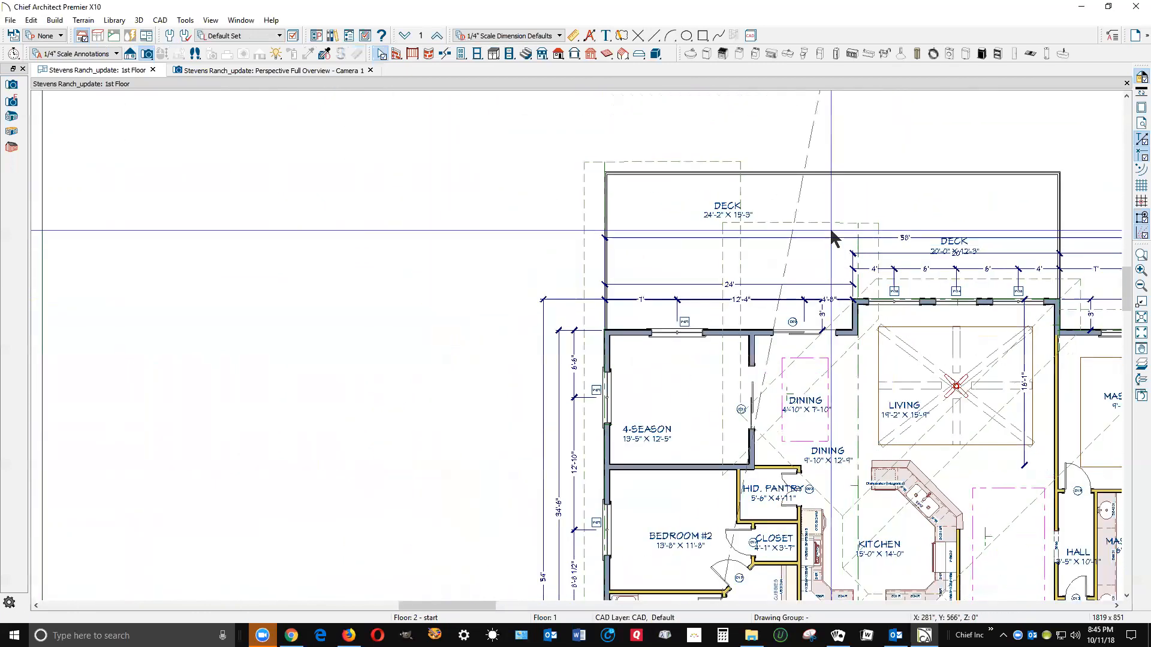
click(817, 223)
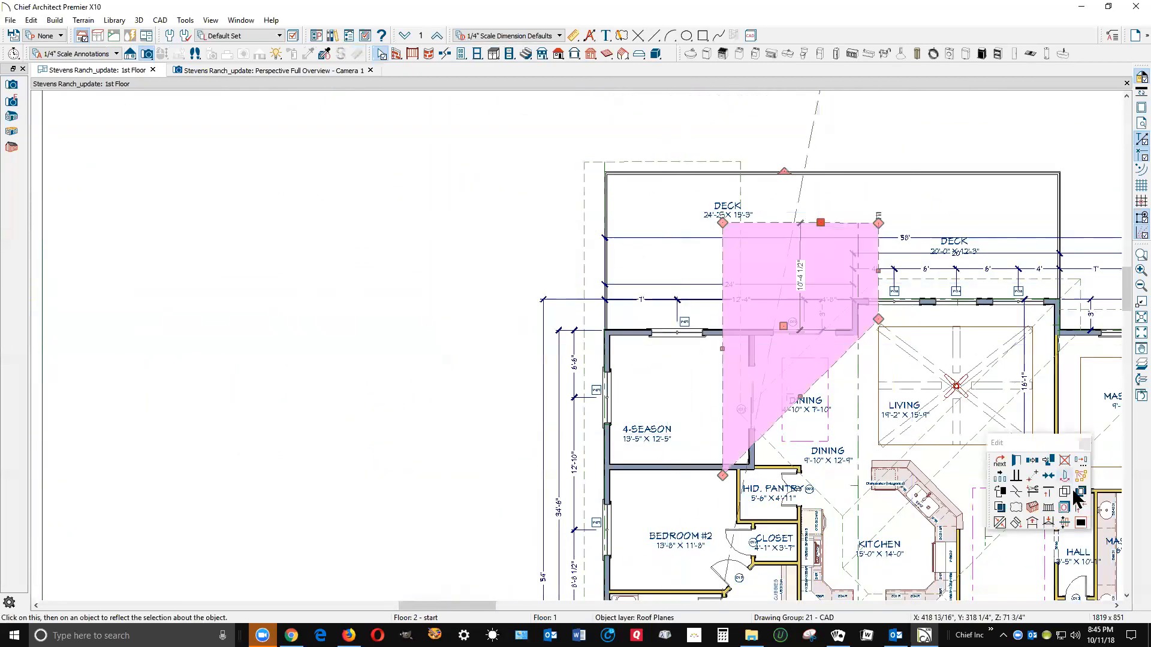
click(1015, 475)
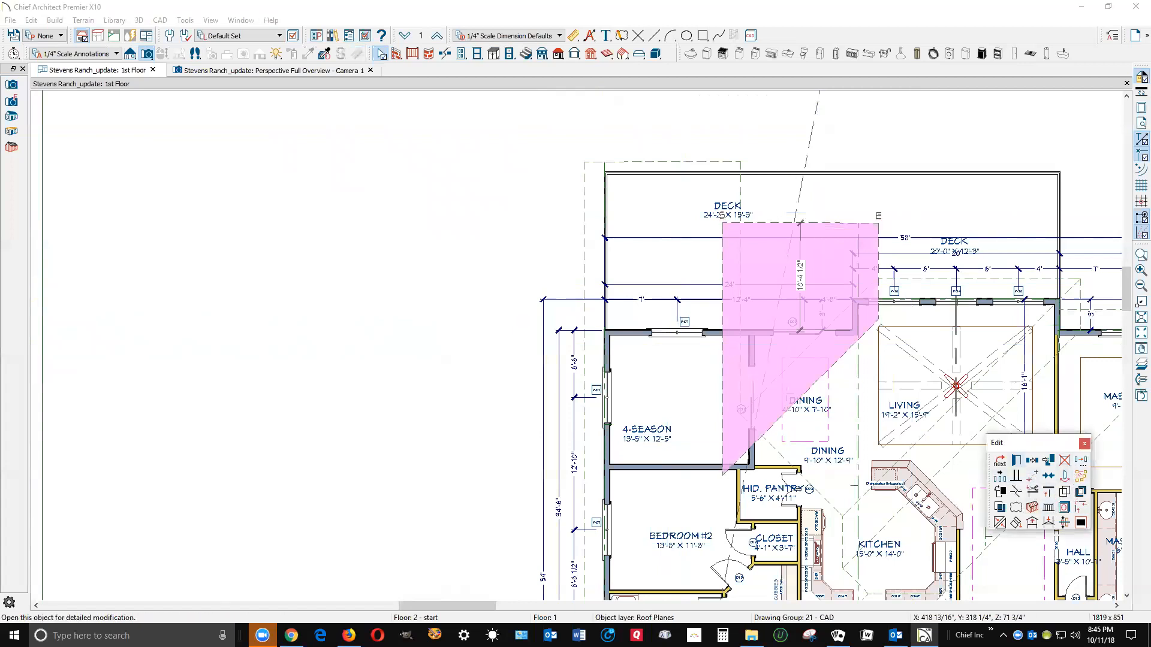
click(929, 298)
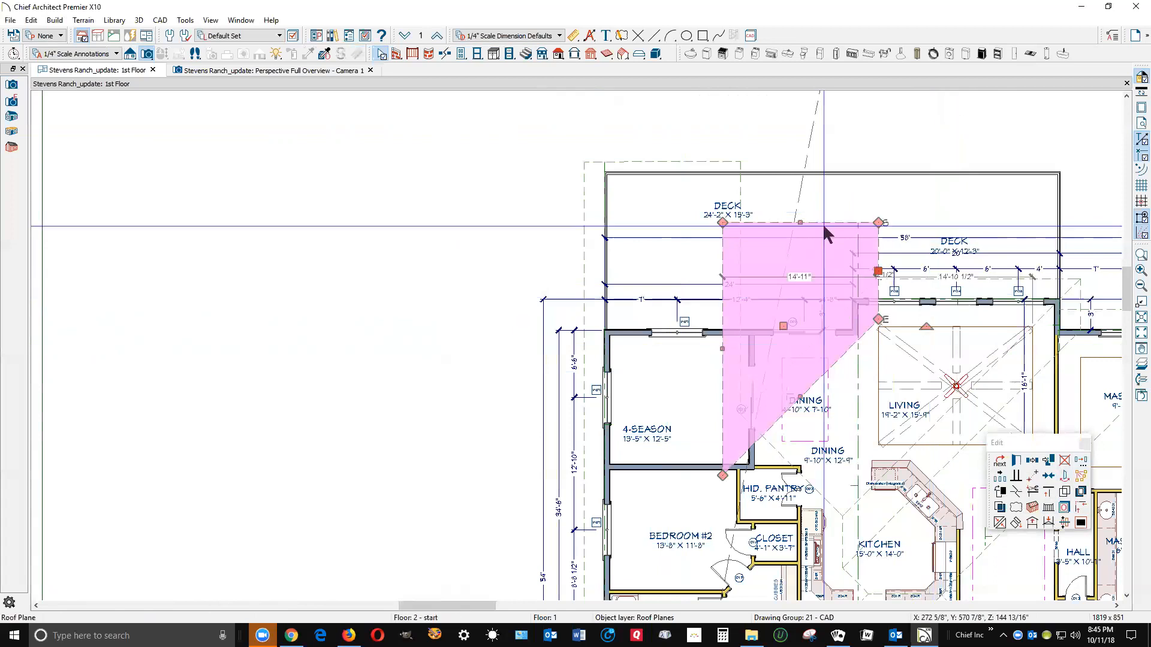
drag(800, 223, 737, 162)
key(Escape)
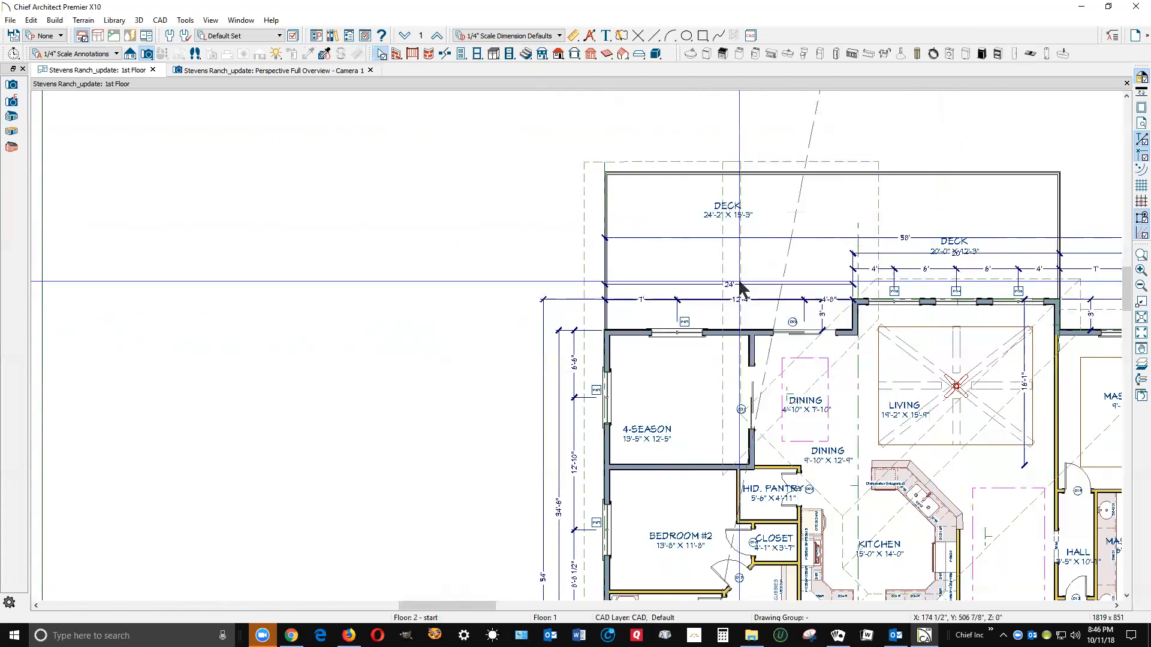
Join the moved roof plane's ridge edge with the ridge edge of the original roof plane over the 4-season side
right_click(722, 265)
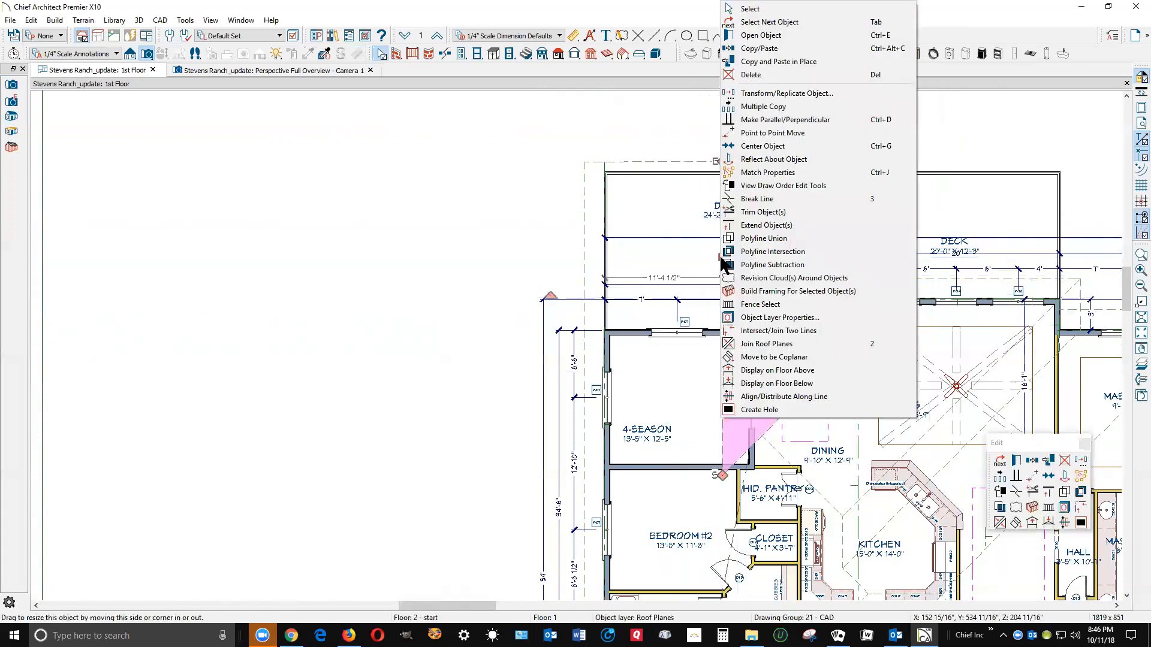
click(762, 344)
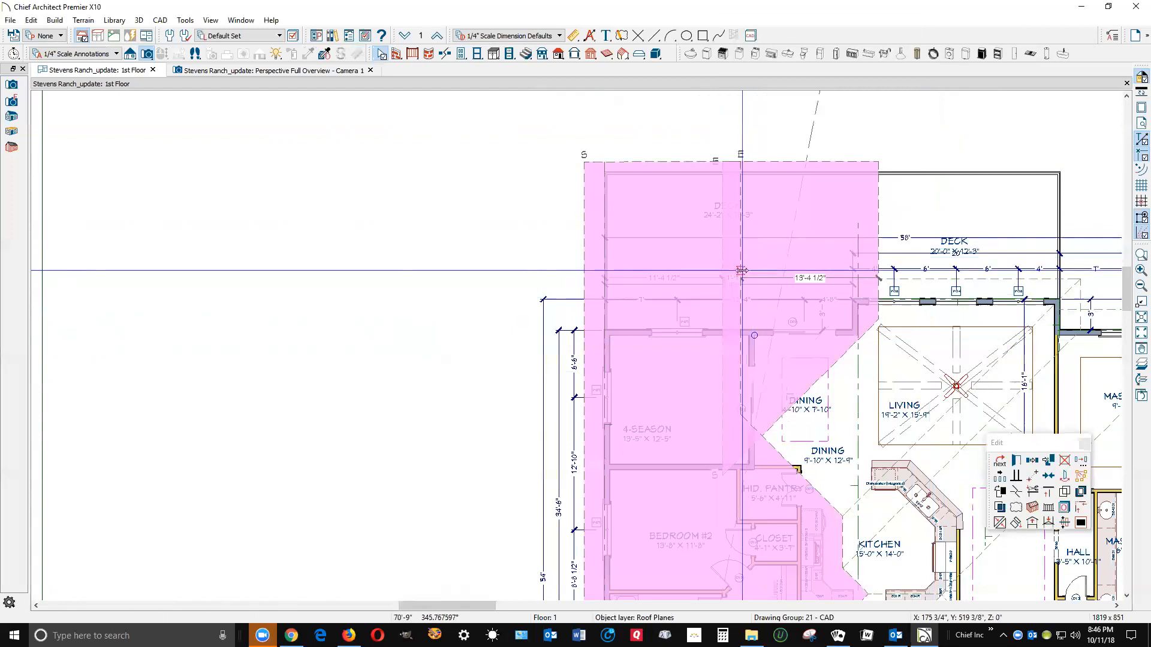
click(741, 270)
key(Escape)
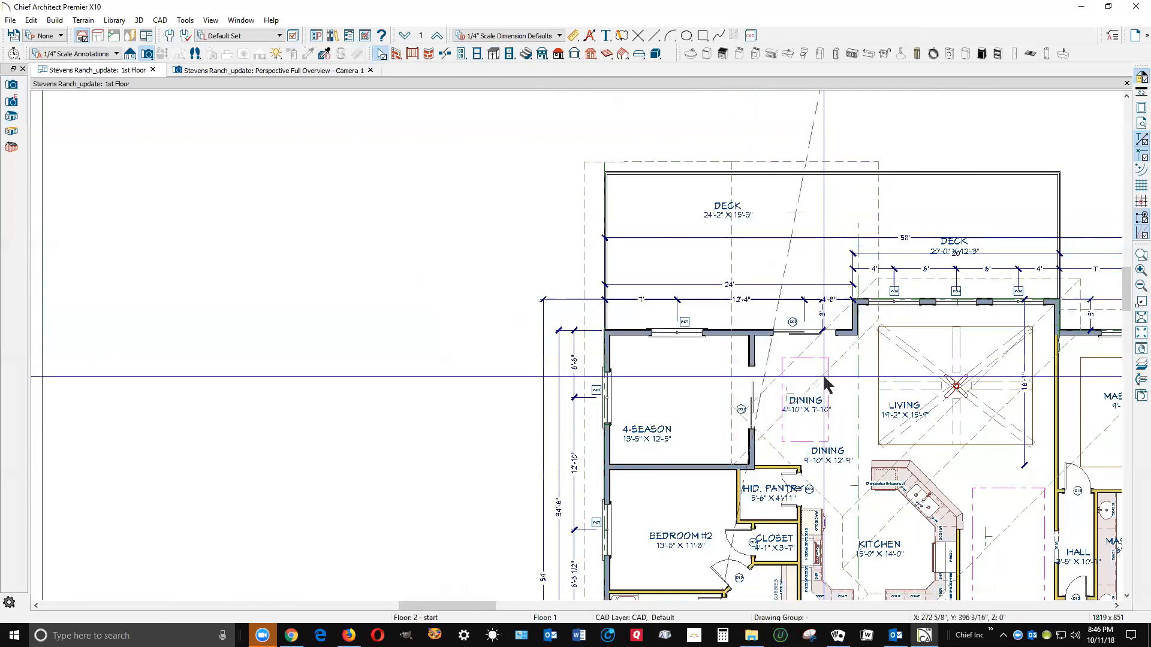
Join the moved roof plane's diagonal front edge with the adjoining living room roof plane to rebuild the valley
right_click(835, 362)
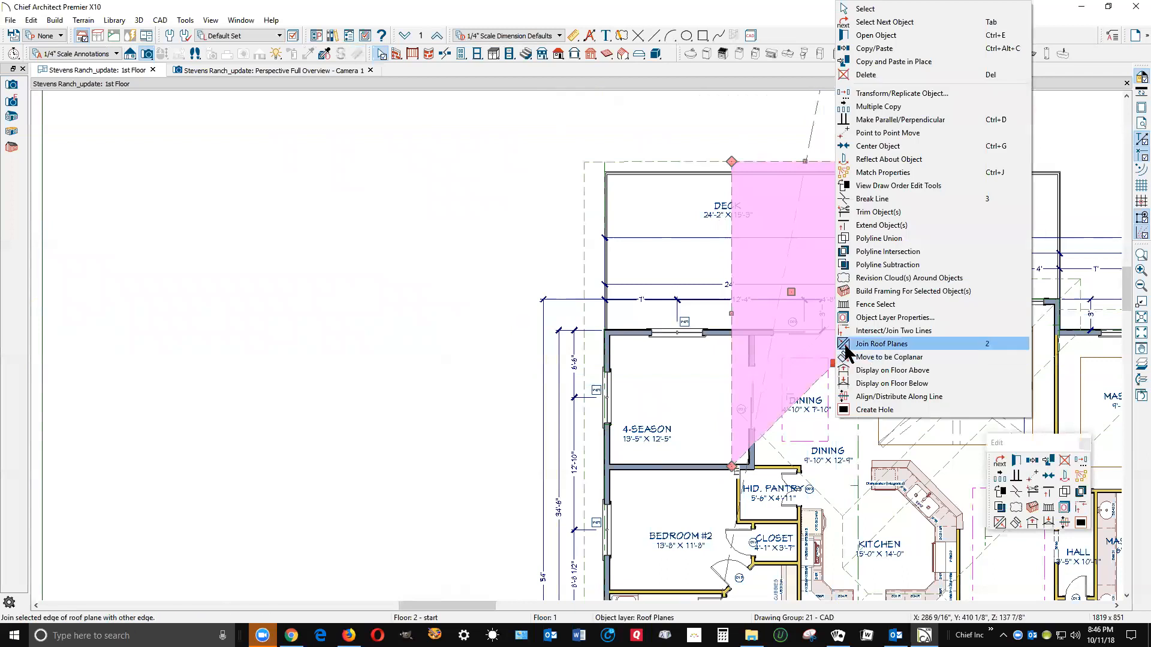
click(848, 347)
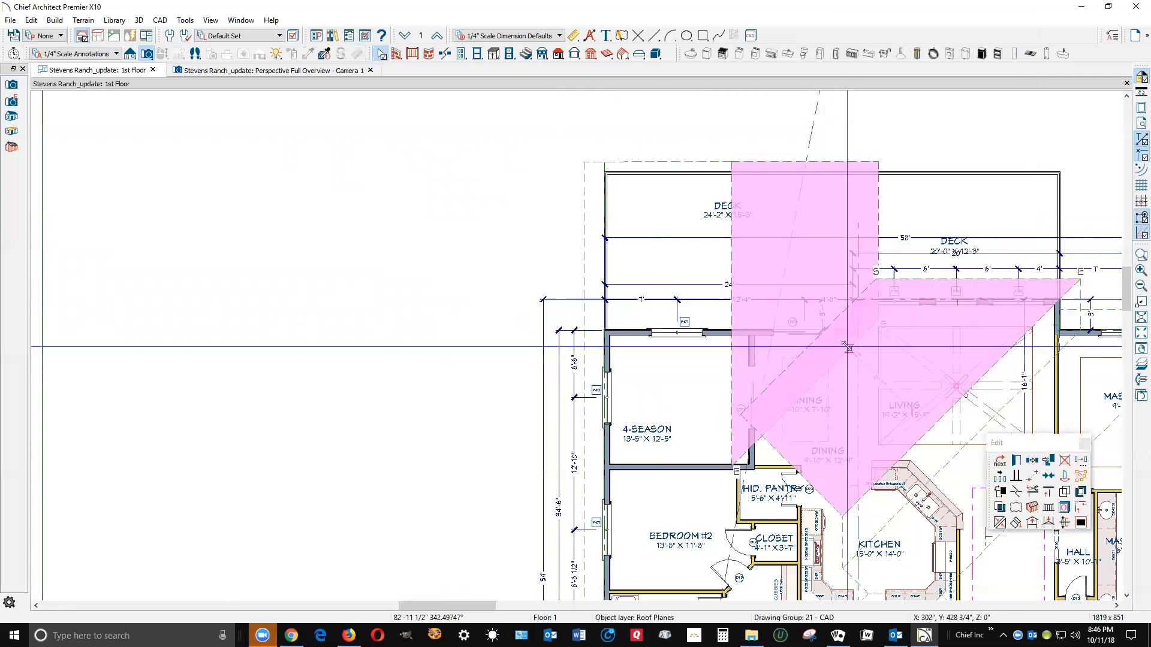
click(814, 340)
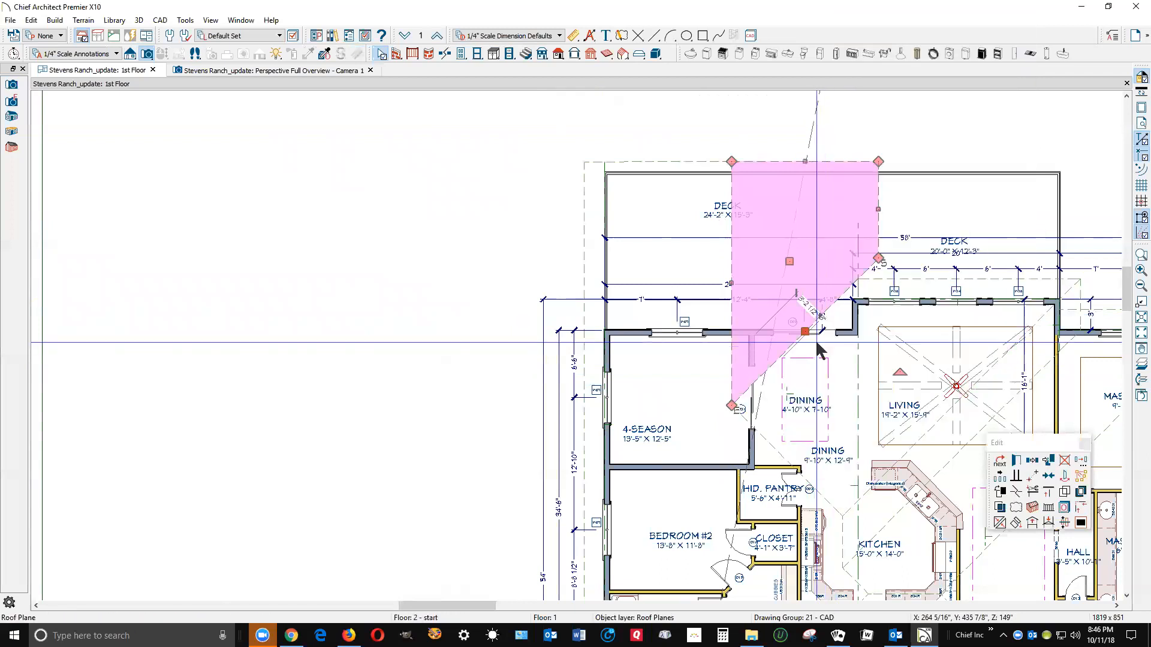
Examine the moved roof plane's outer corner, diagonal edge and baseline near the living room's rear wall
key(Escape)
scroll(877, 259, up, 1)
scroll(876, 259, up, 5)
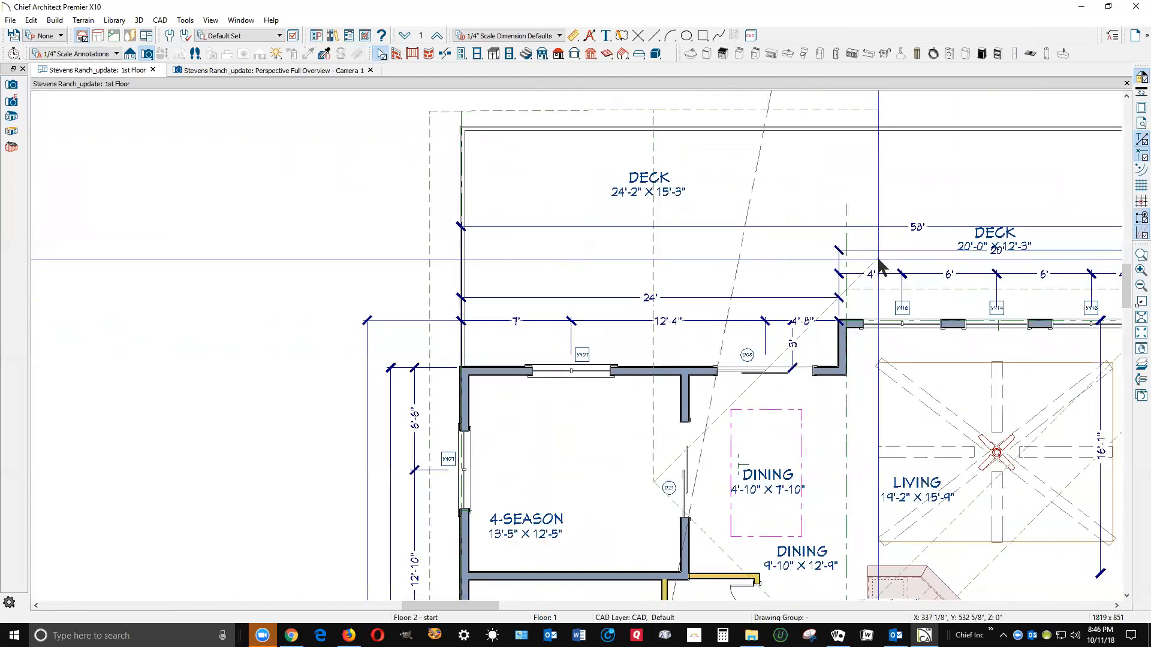
click(850, 227)
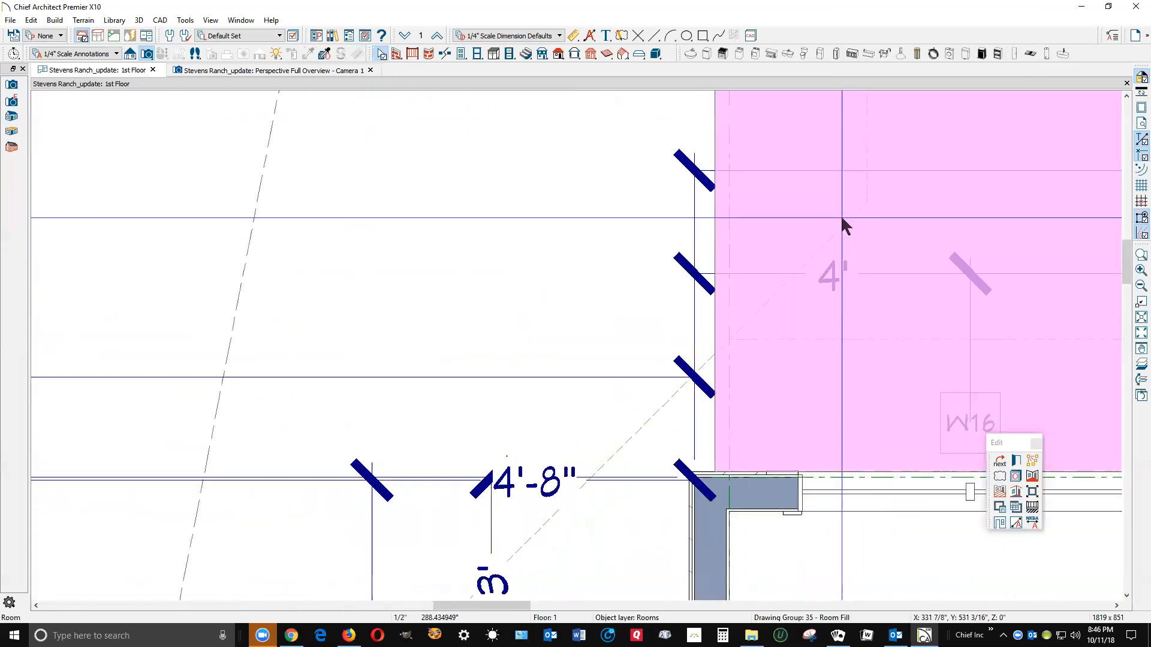
click(847, 231)
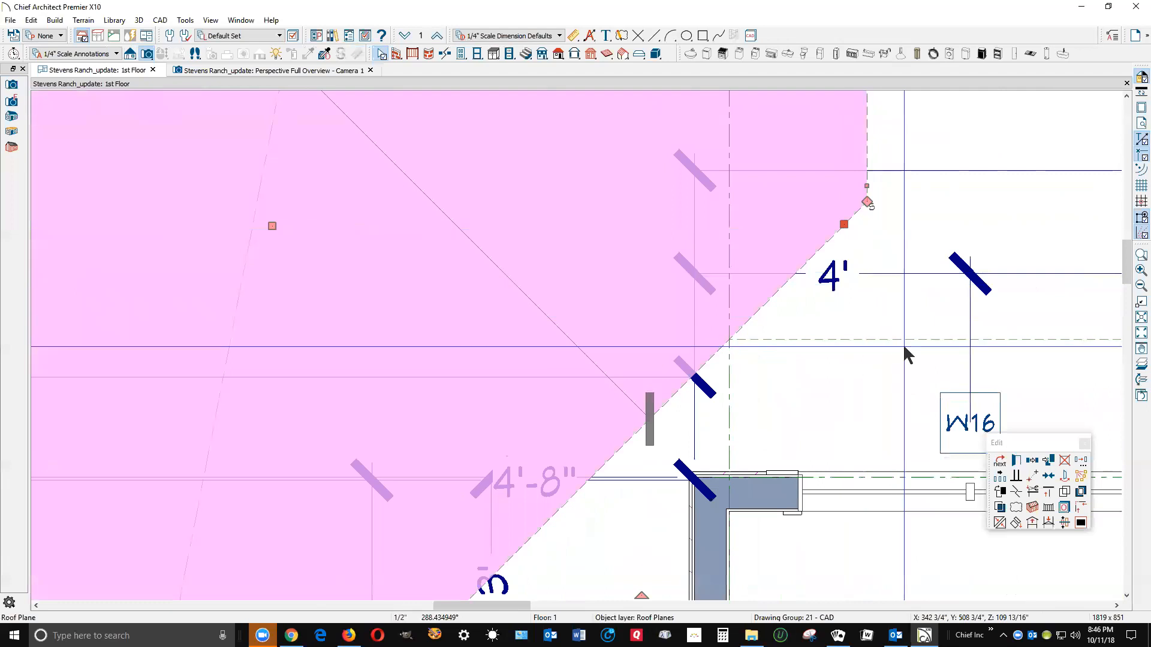
scroll(791, 275, down, 4)
scroll(785, 282, down, 3)
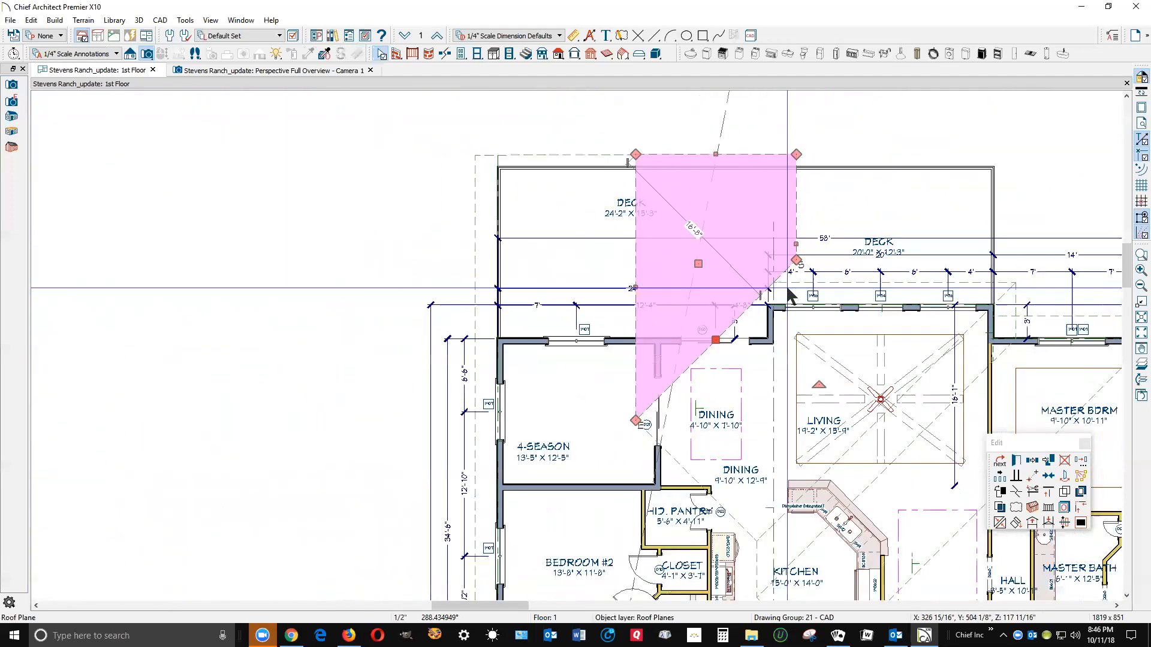
key(Escape)
click(779, 357)
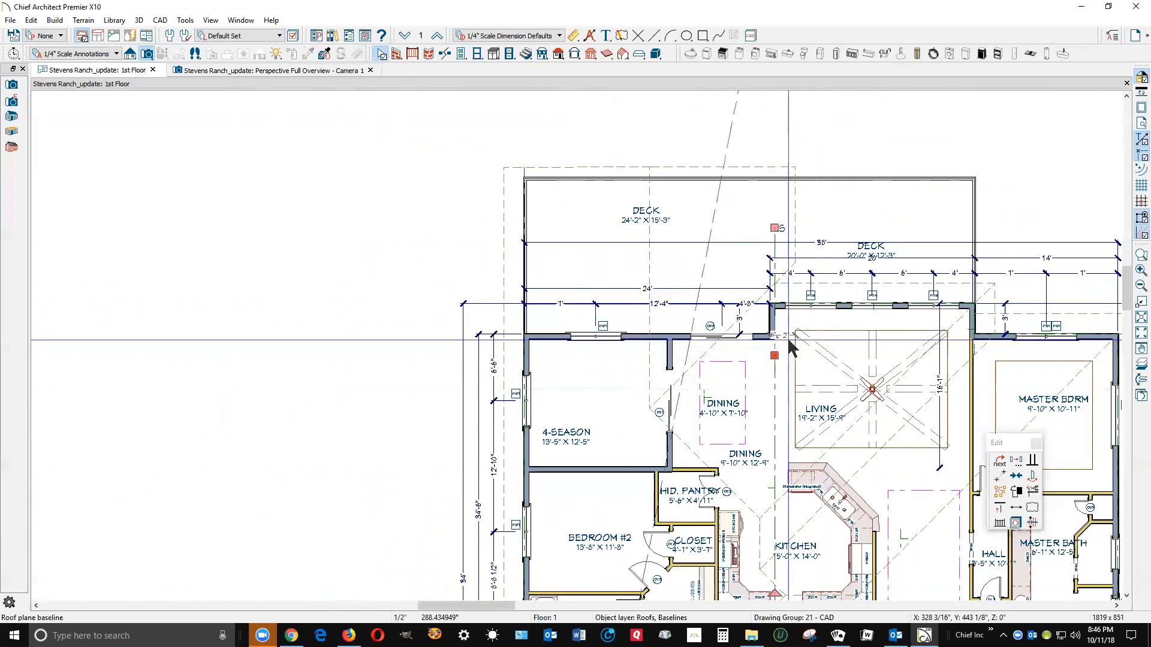
key(Escape)
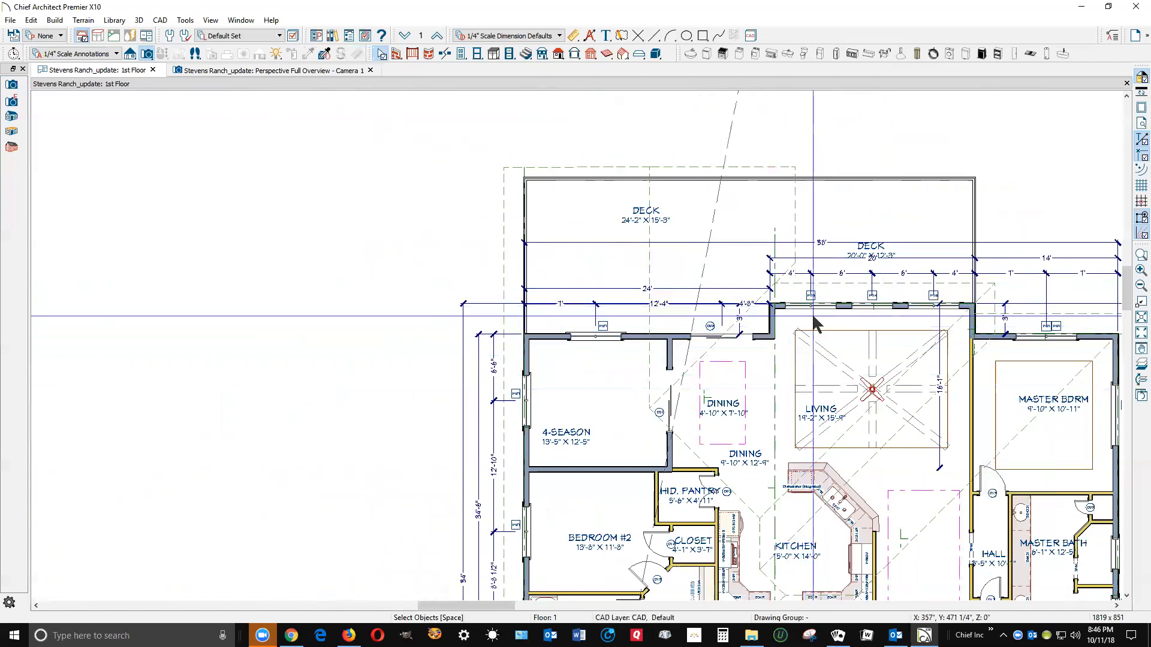
Check the ceiling heights in the structure settings of the inner room area at the living room's tray ceiling
click(913, 471)
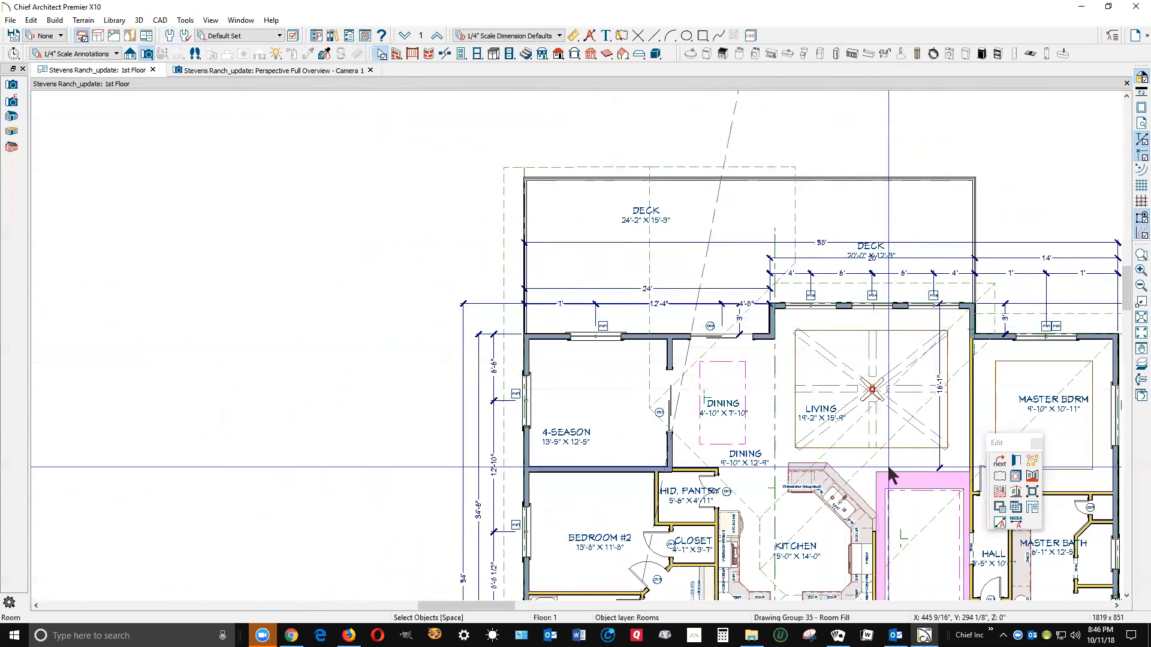
click(884, 464)
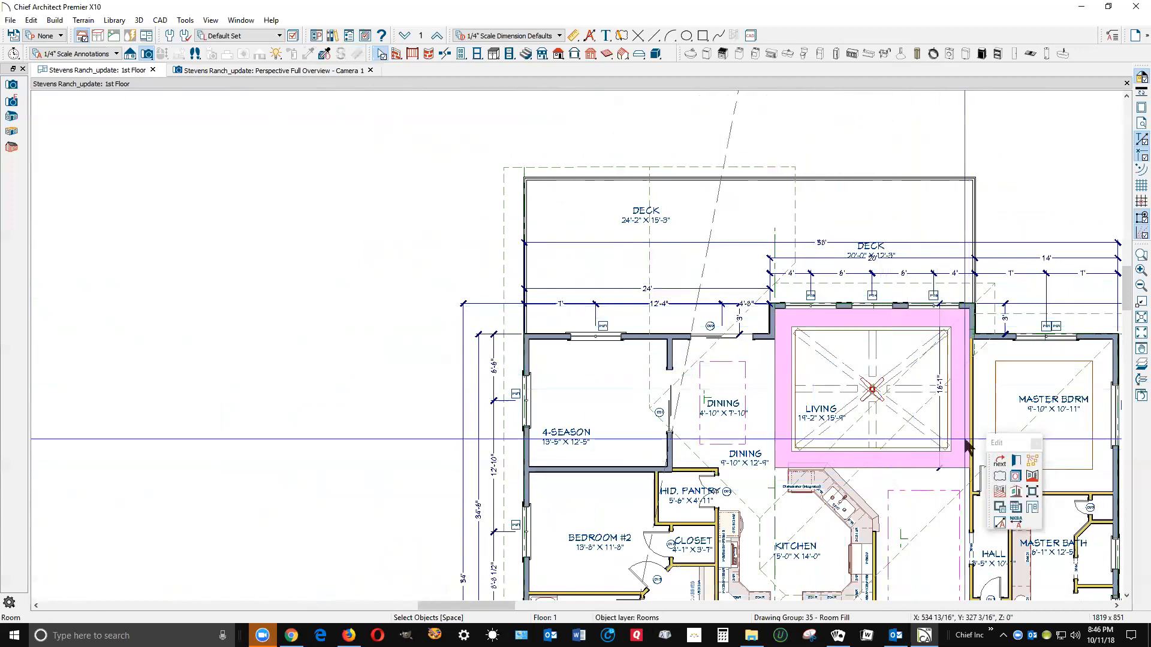
click(906, 438)
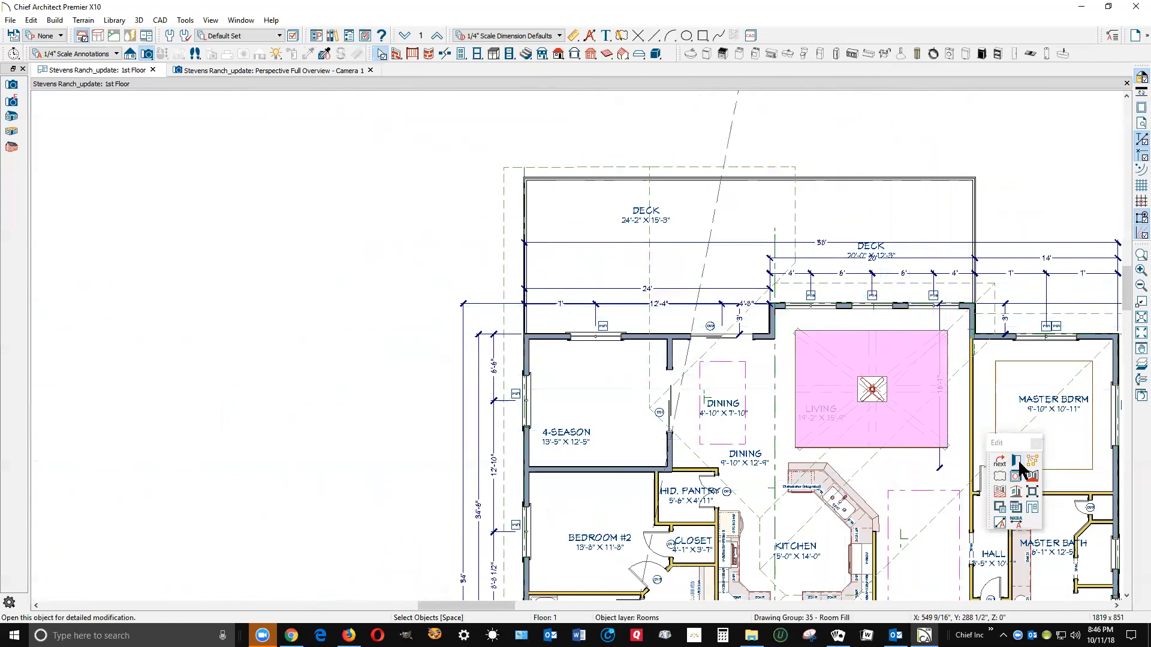
double_click(927, 380)
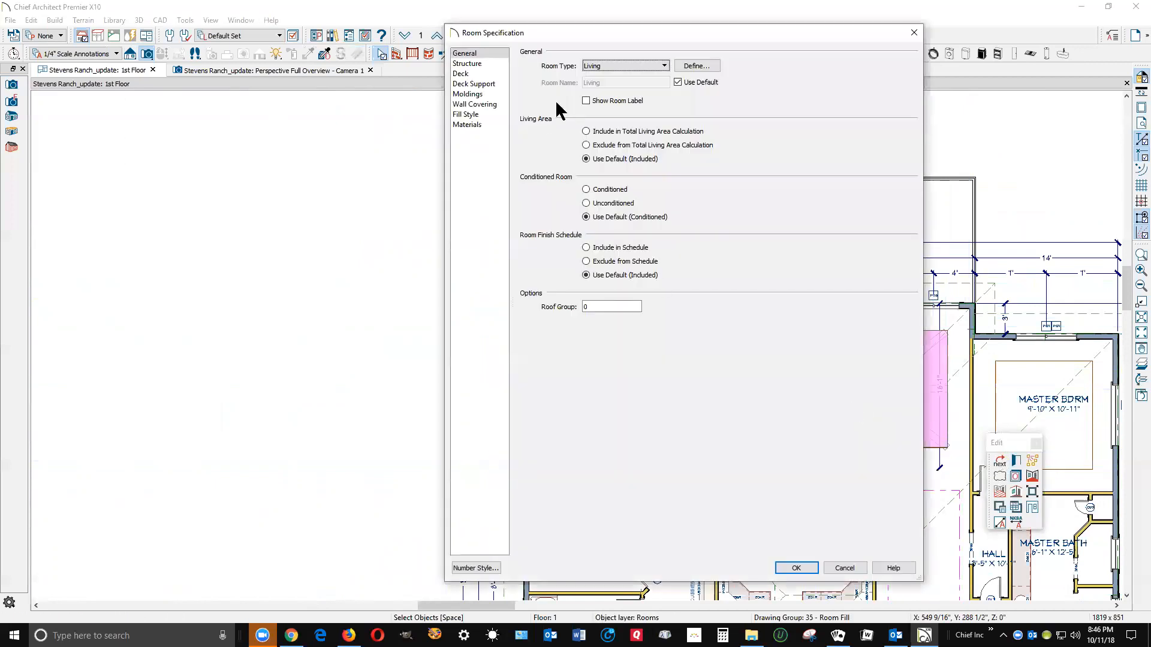
click(469, 64)
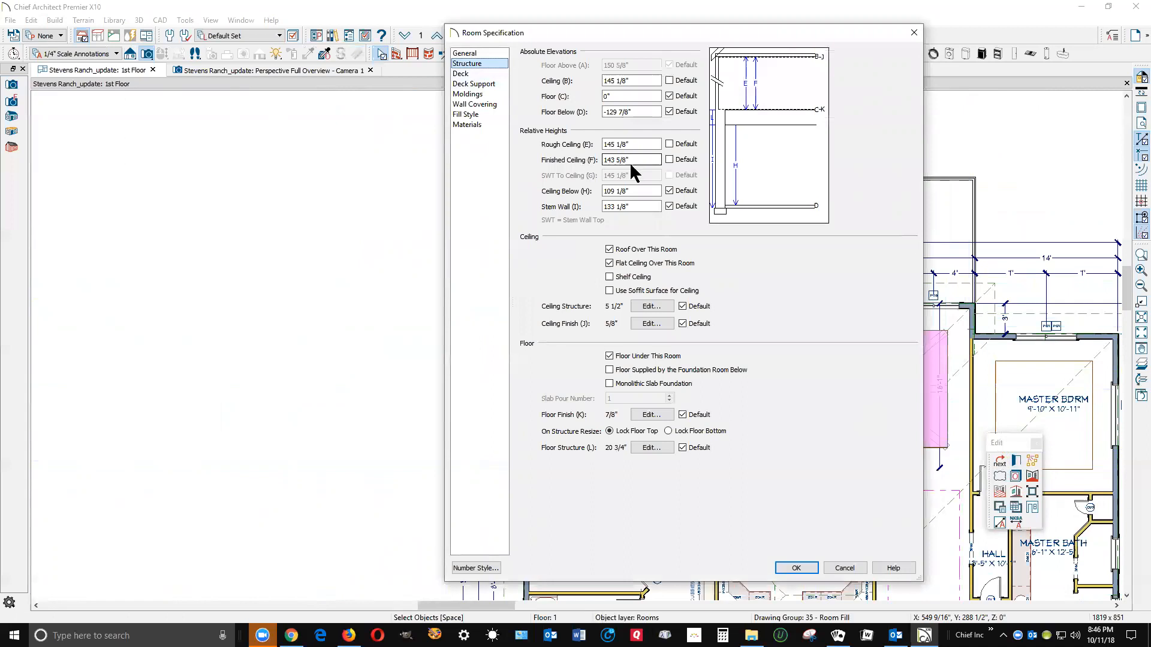
click(845, 568)
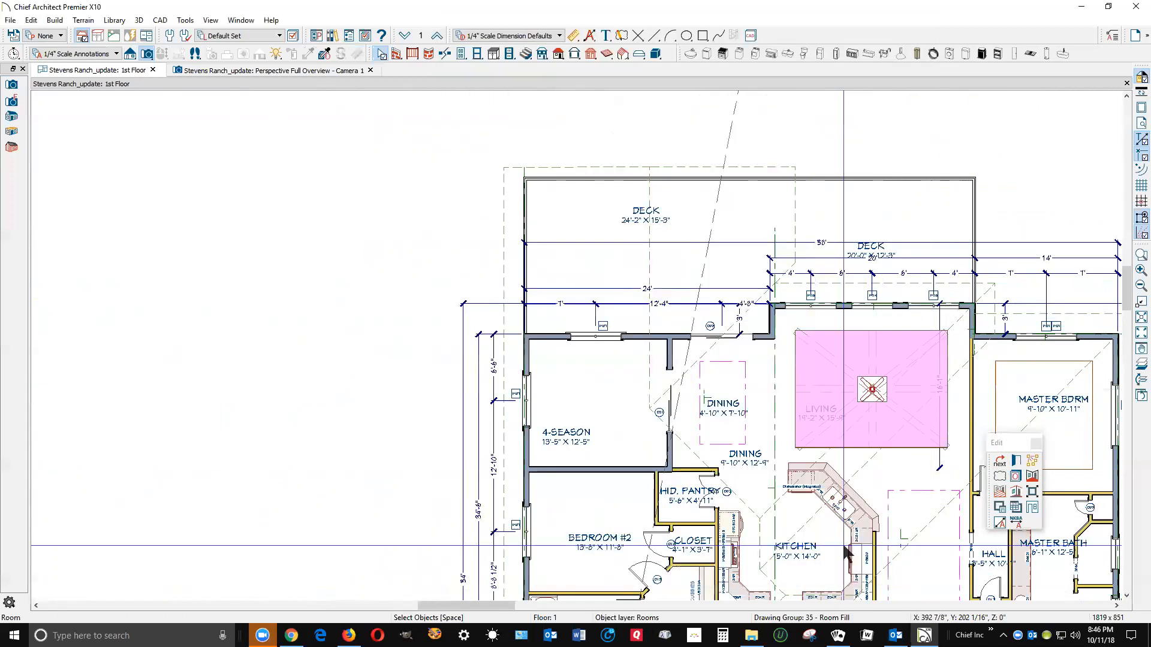
key(Escape)
Break the moved roof plane's diagonal edge where it meets the living room's rear eave line
scroll(788, 246, up, 2)
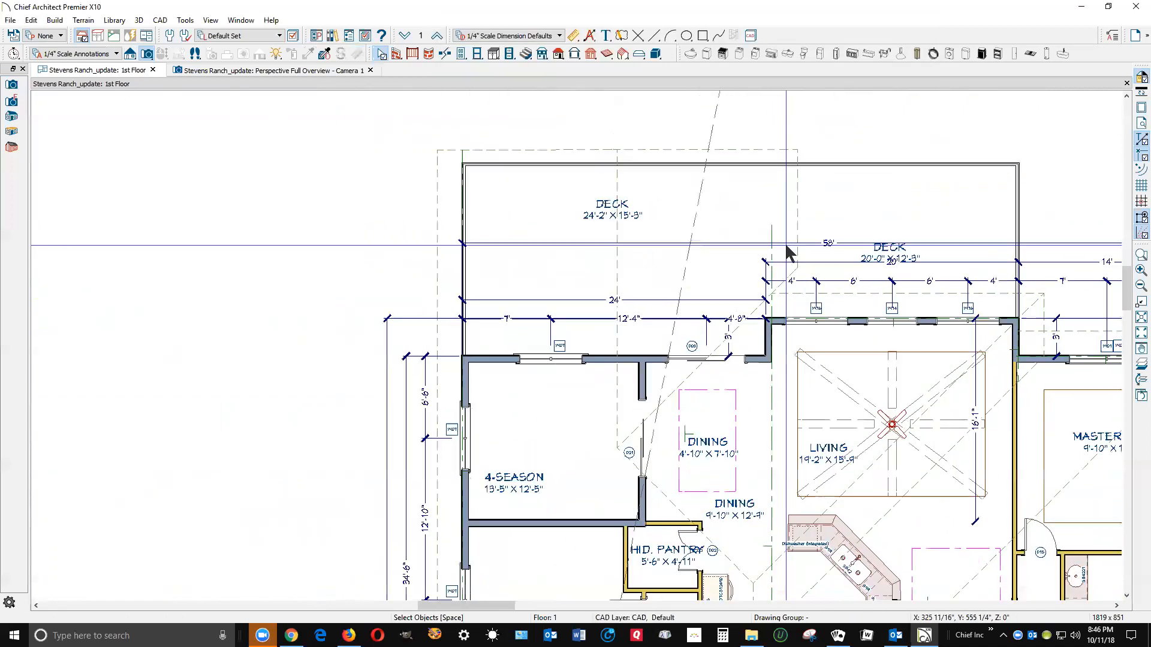
click(799, 244)
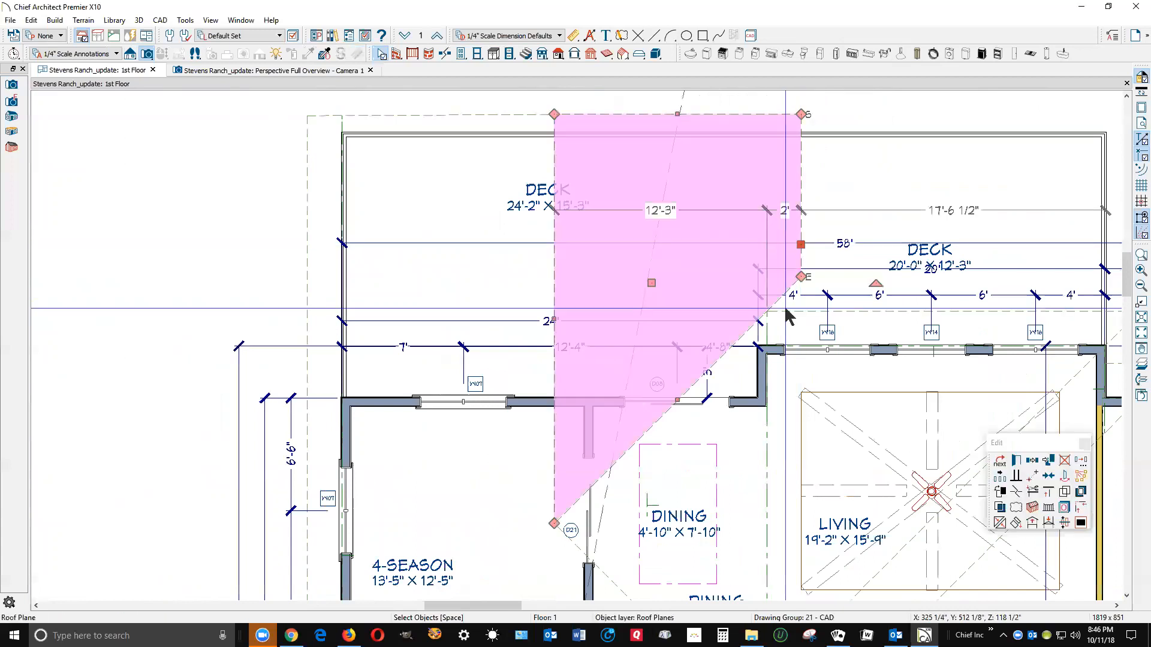
scroll(778, 348, up, 2)
scroll(776, 345, up, 1)
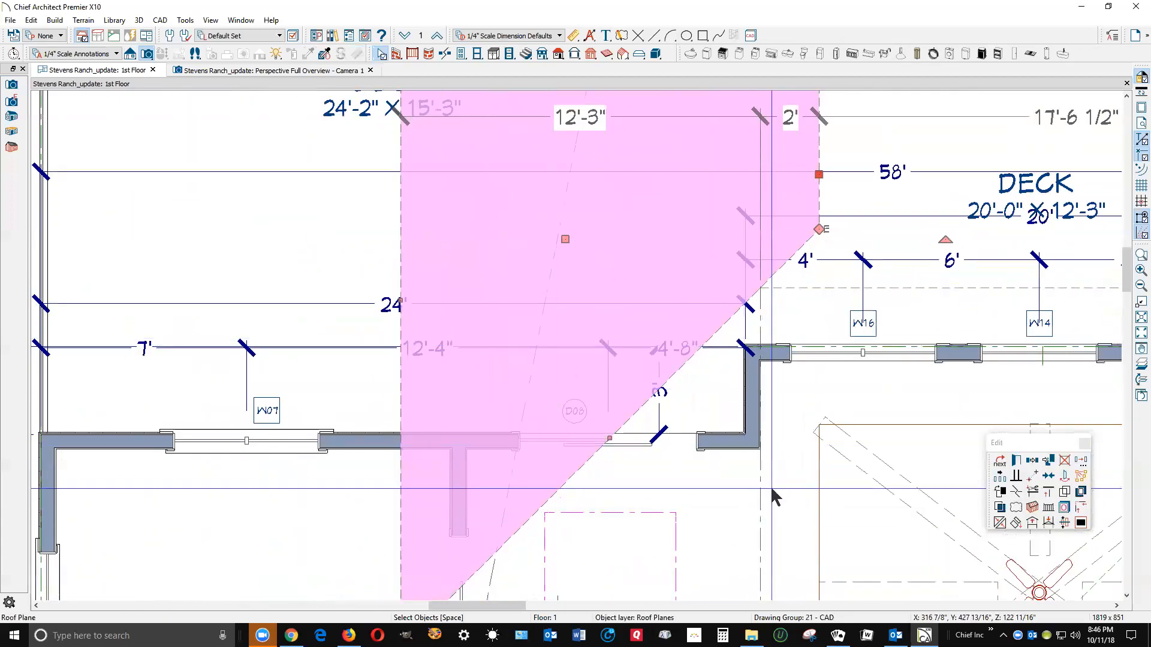
click(1018, 493)
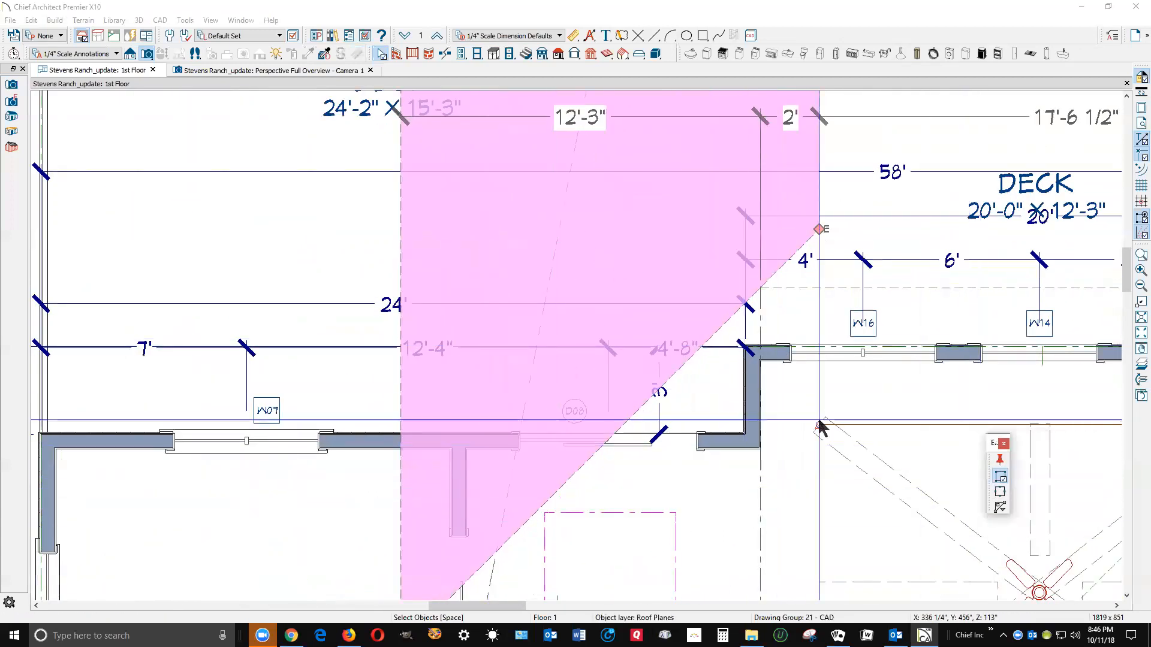
click(759, 291)
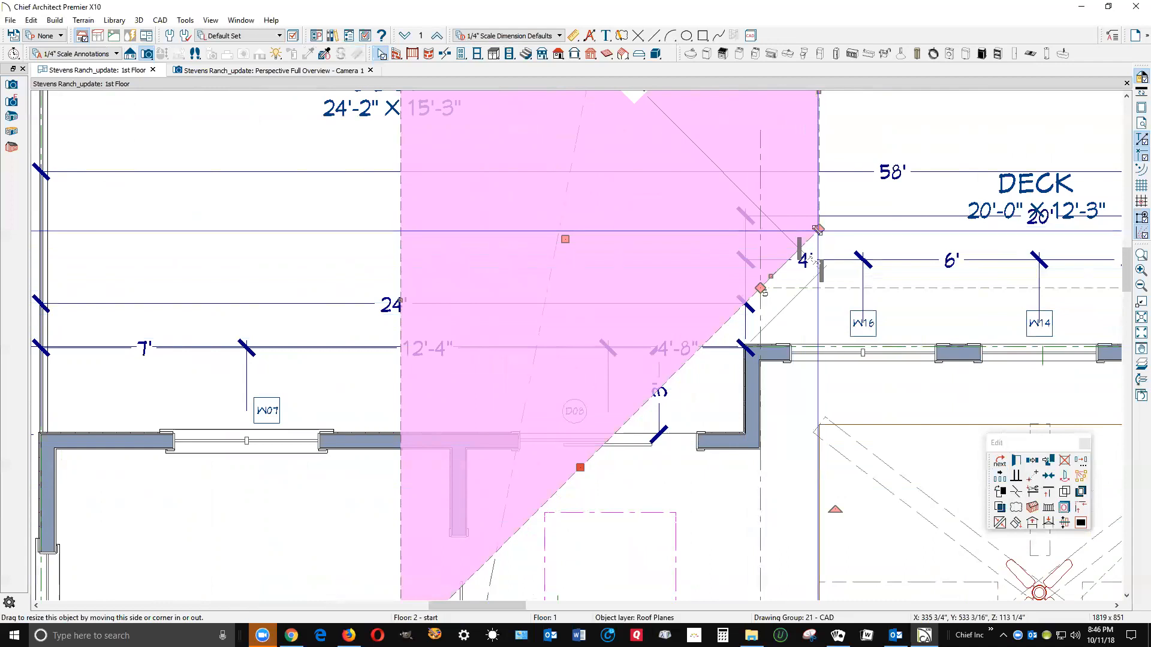
Extend the roof plane's outer corner to the living room's eave line, suppressing the pitch or height prompt for this session without altering either
drag(819, 229, 819, 290)
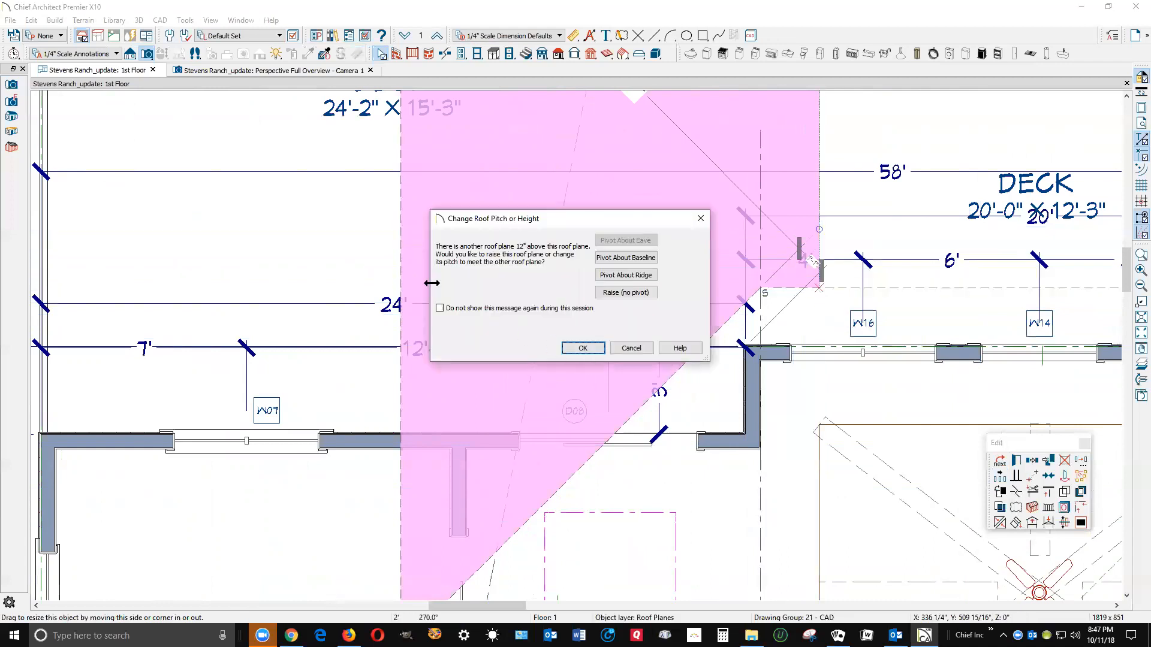
click(448, 308)
click(630, 348)
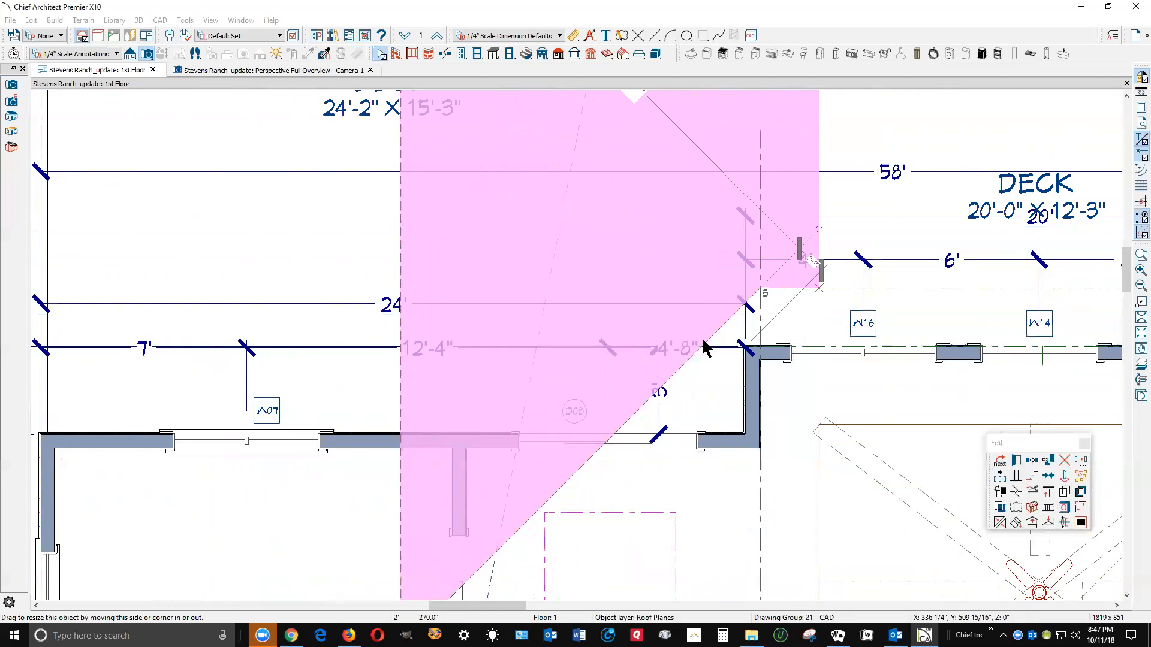
drag(797, 295, 783, 344)
scroll(770, 369, down, 4)
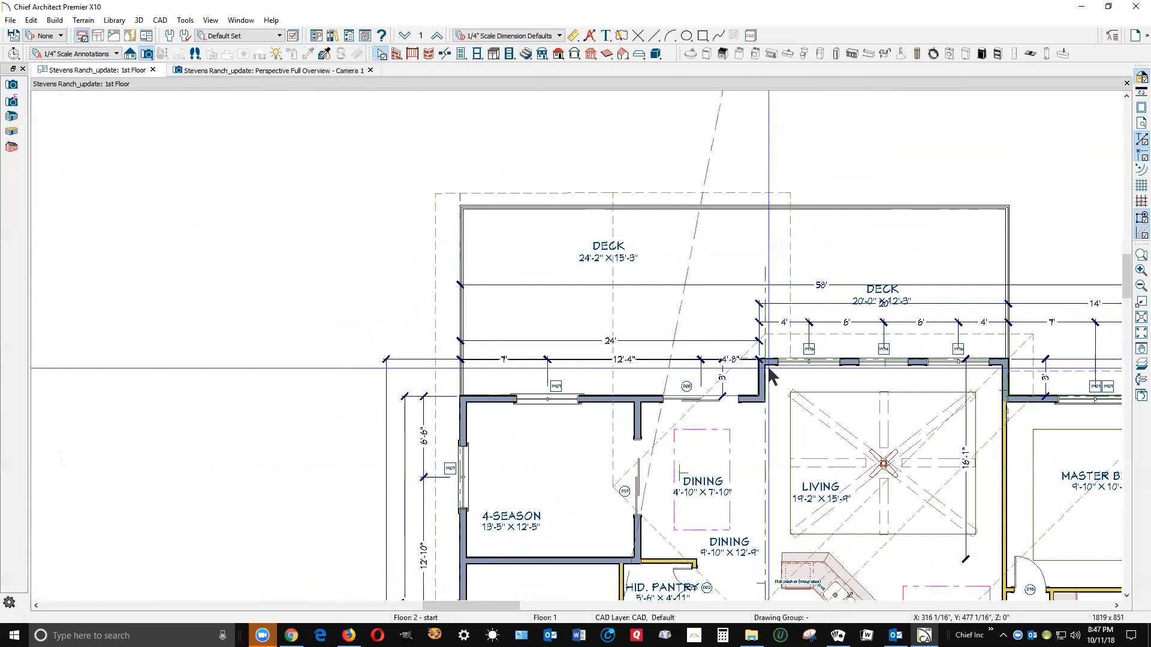
Check the revised rear roof in the perspective overview and close that camera view
key(ctrl+Tab)
scroll(741, 378, down, 3)
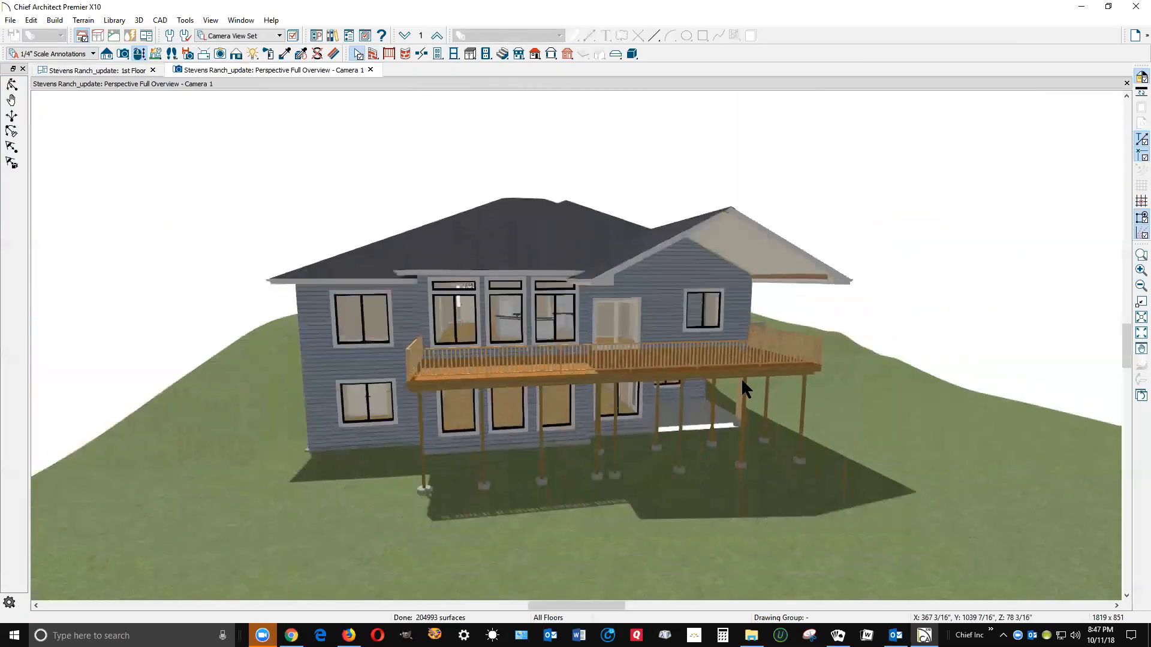
scroll(662, 246, up, 3)
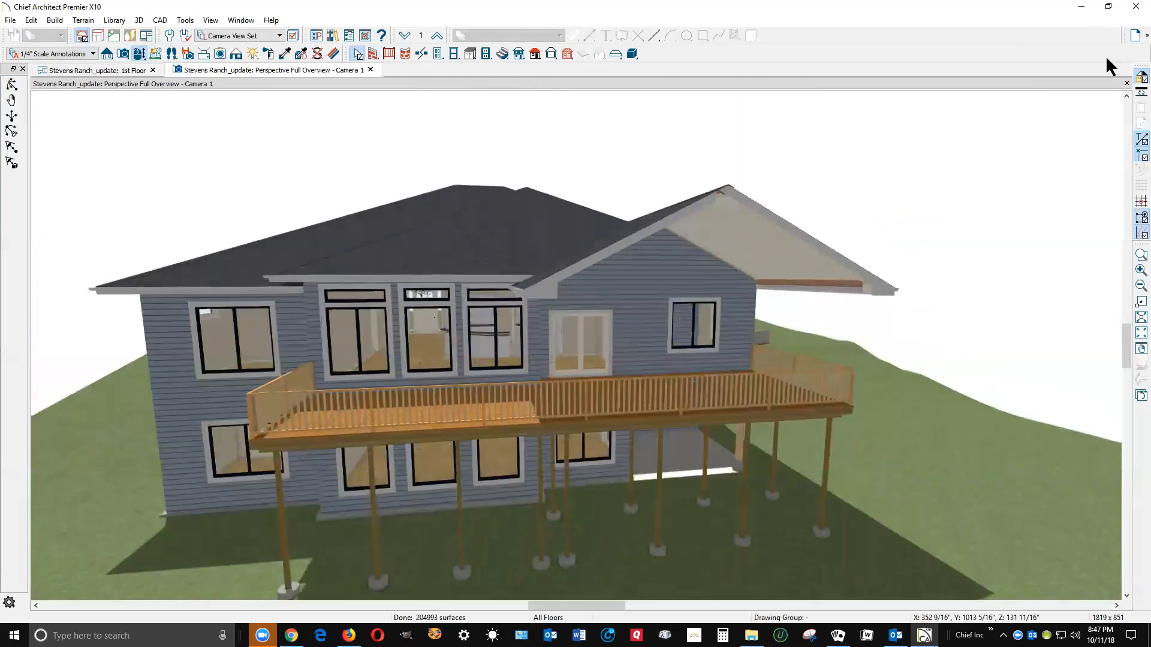
click(1124, 82)
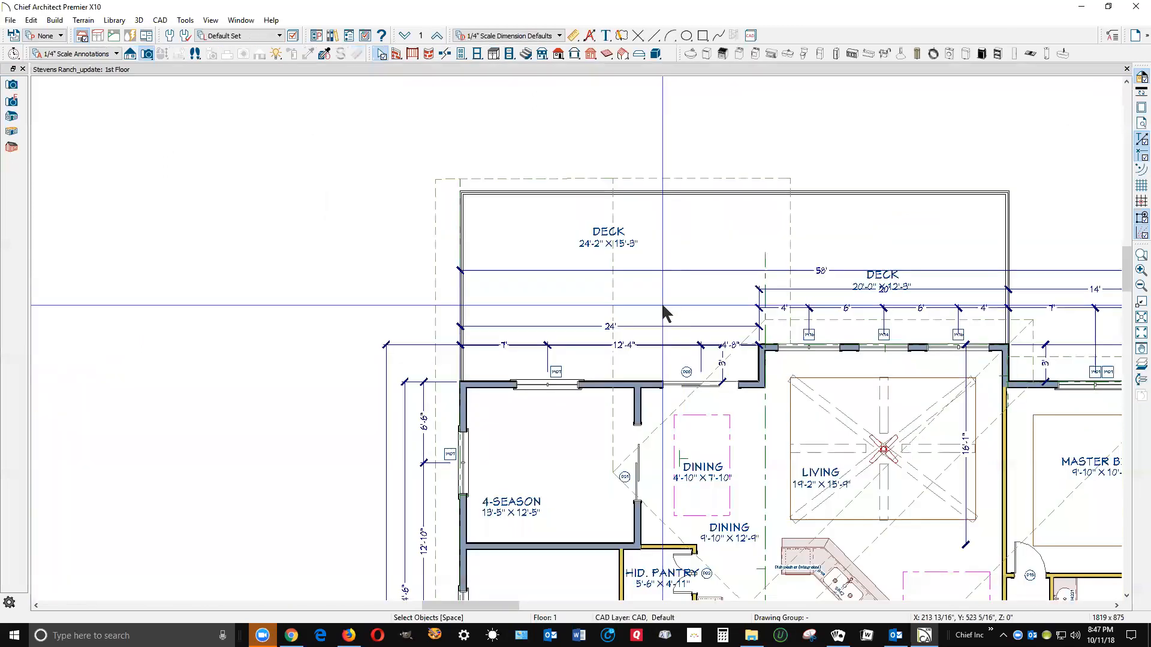
Create a cross section/elevation view looking at the rear of the house and inspect the gable over the deck
scroll(730, 268, down, 4)
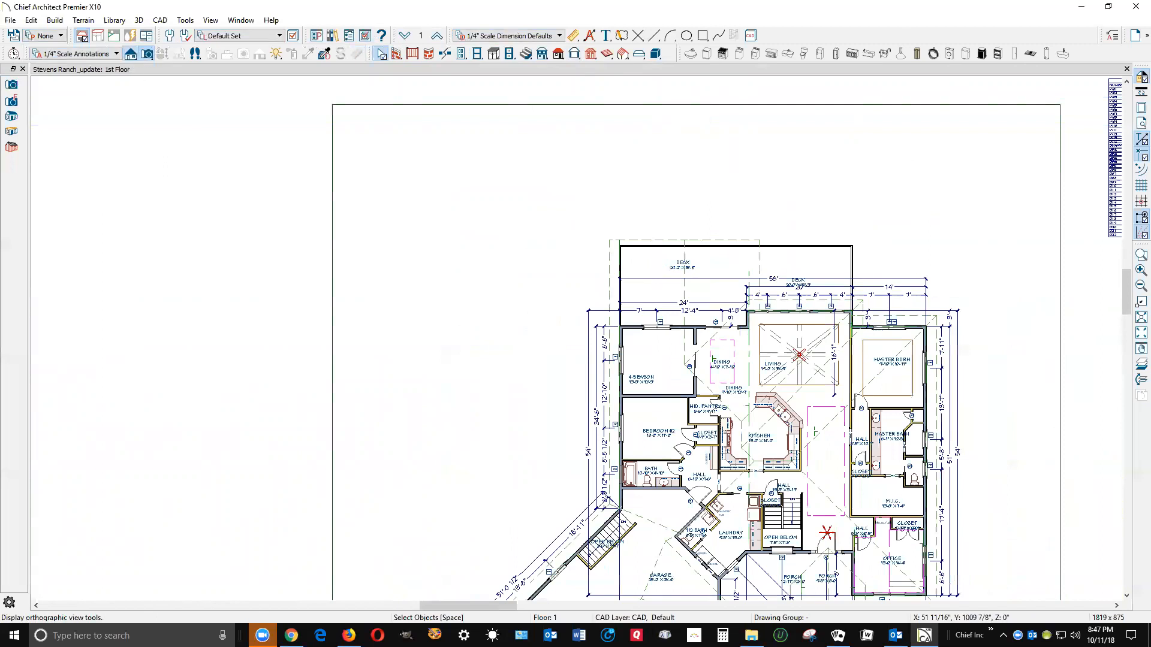
click(130, 54)
drag(730, 82, 746, 449)
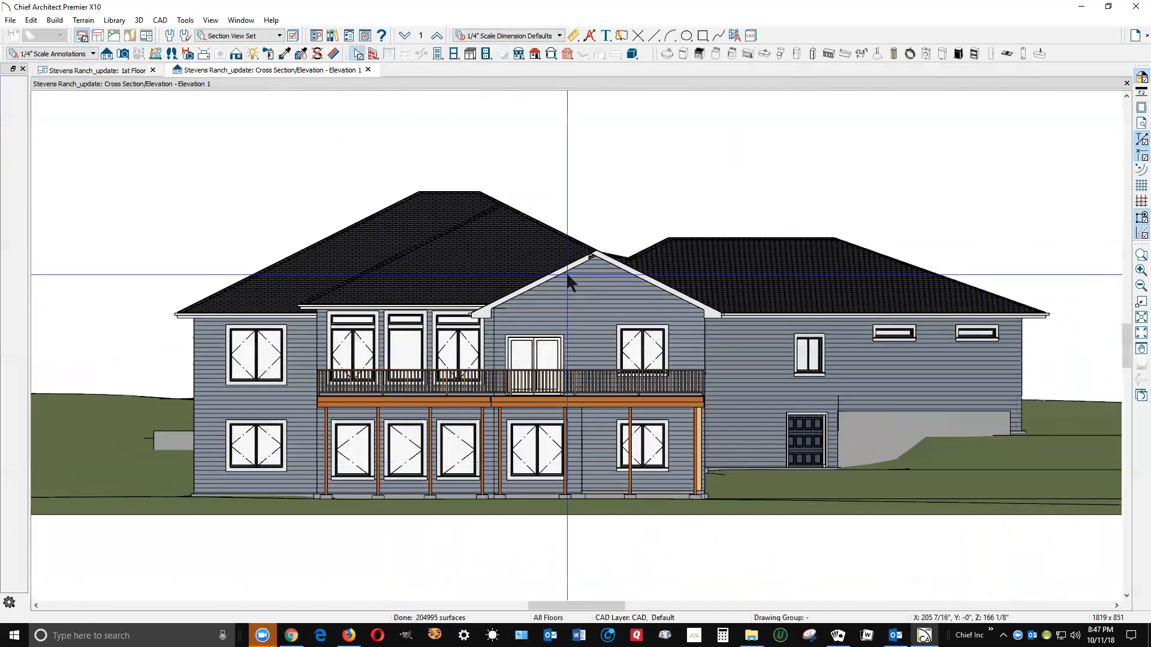
scroll(568, 281, up, 3)
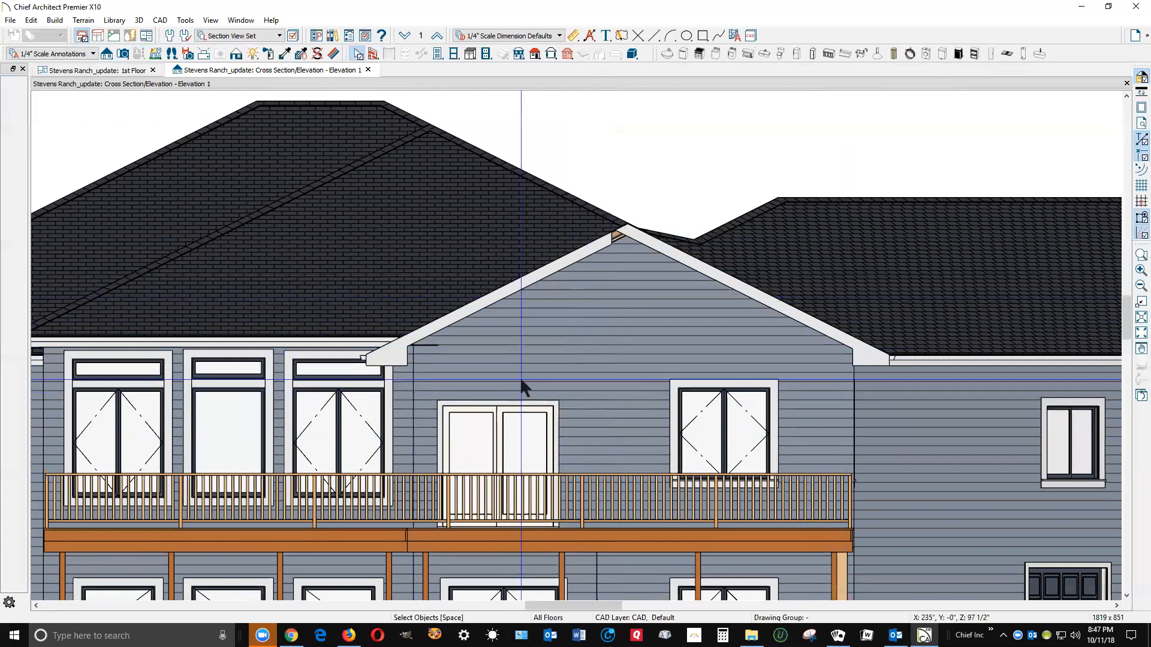
Return to the floor plan and display the "Walls, Invisible" layer in the Default Set
key(ctrl+Tab)
scroll(705, 335, up, 4)
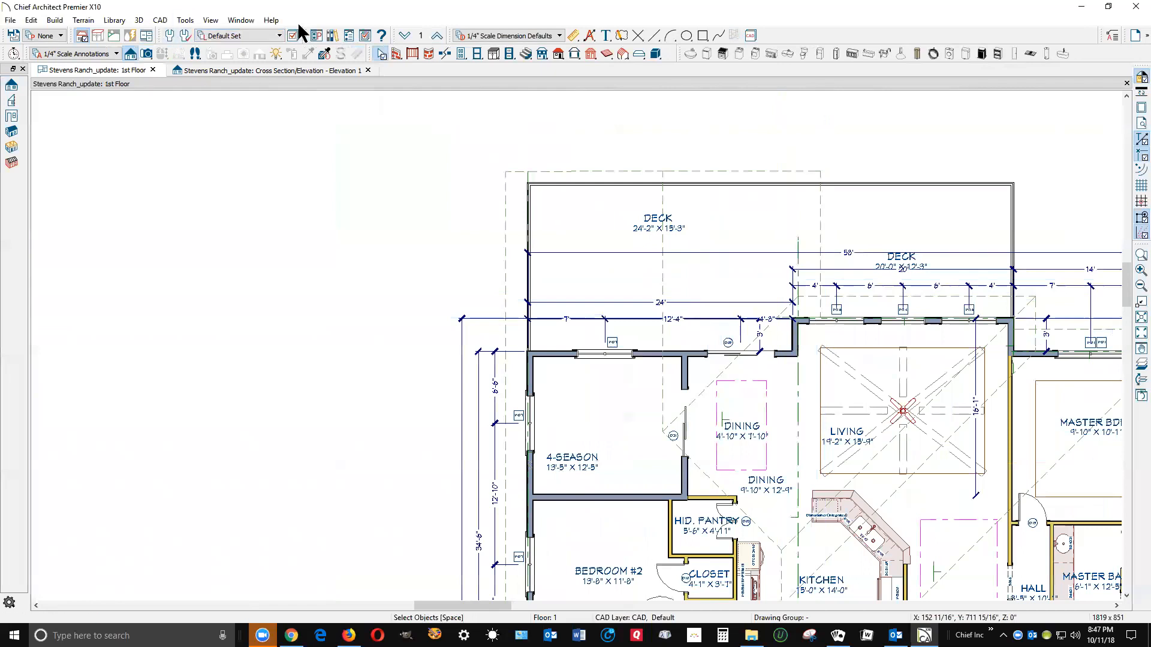
key(Down)
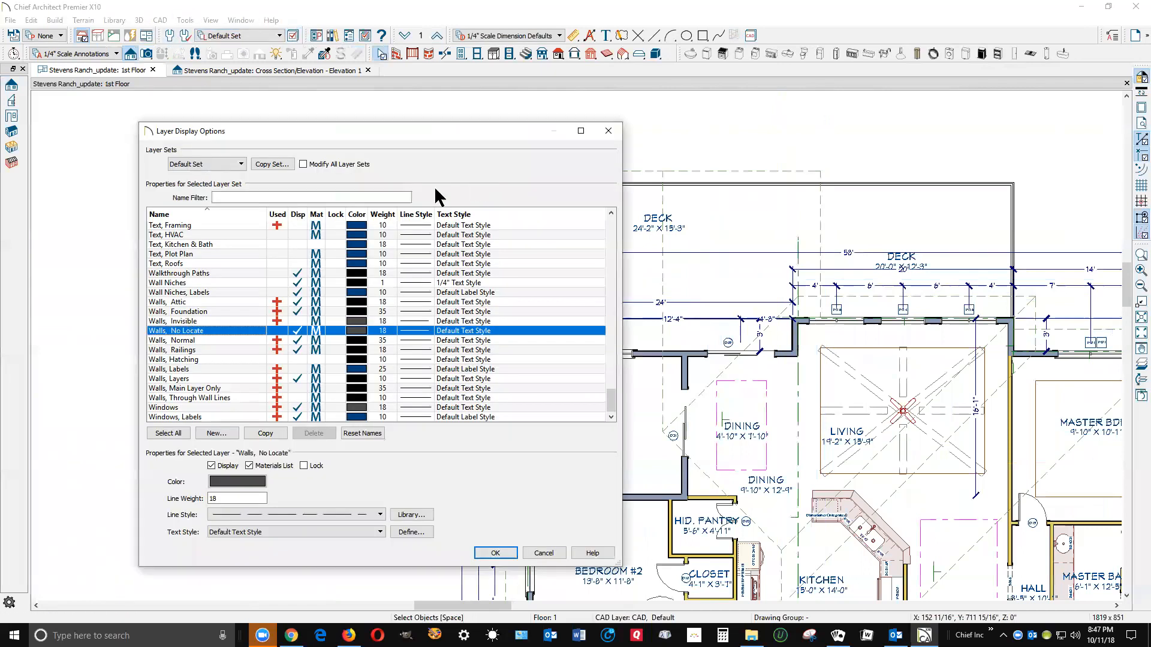
click(298, 330)
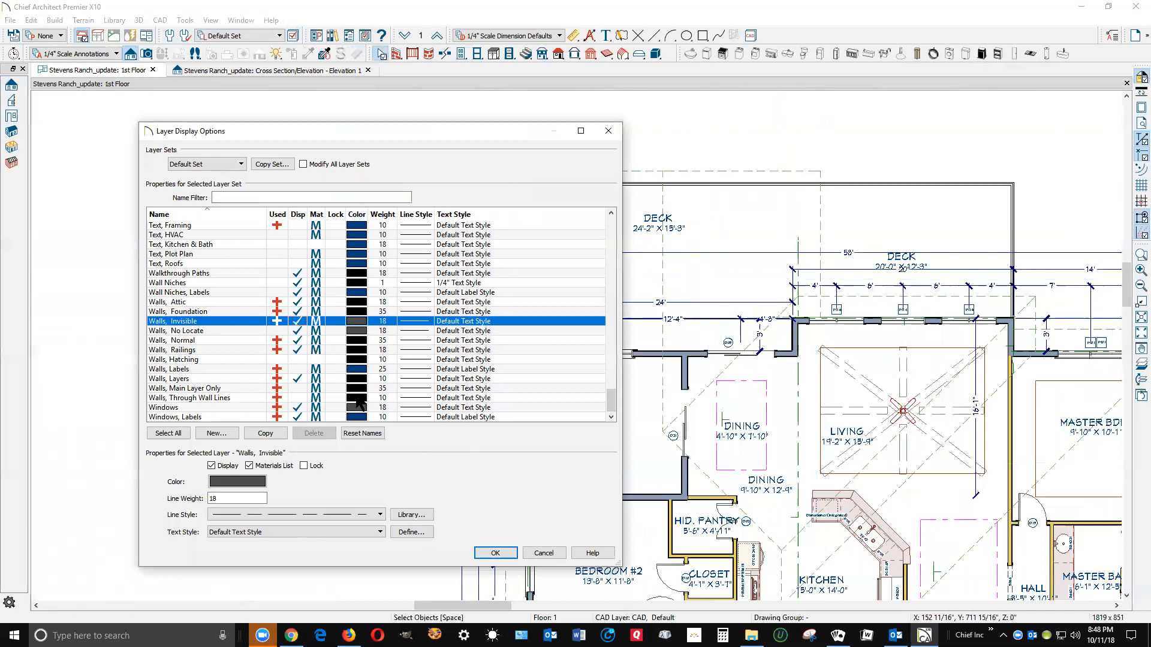
click(495, 553)
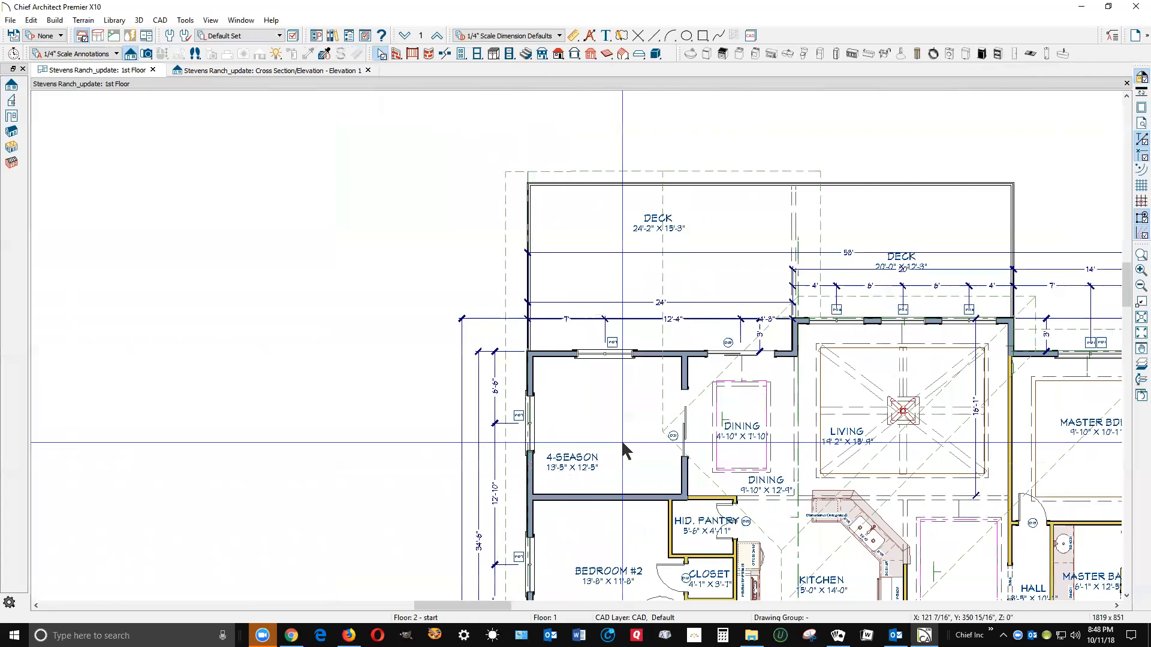
Make the invisible wall between the decks a Post to Beam railing with no half post at wall, without top rail, bottom rail or raised bottom
click(793, 245)
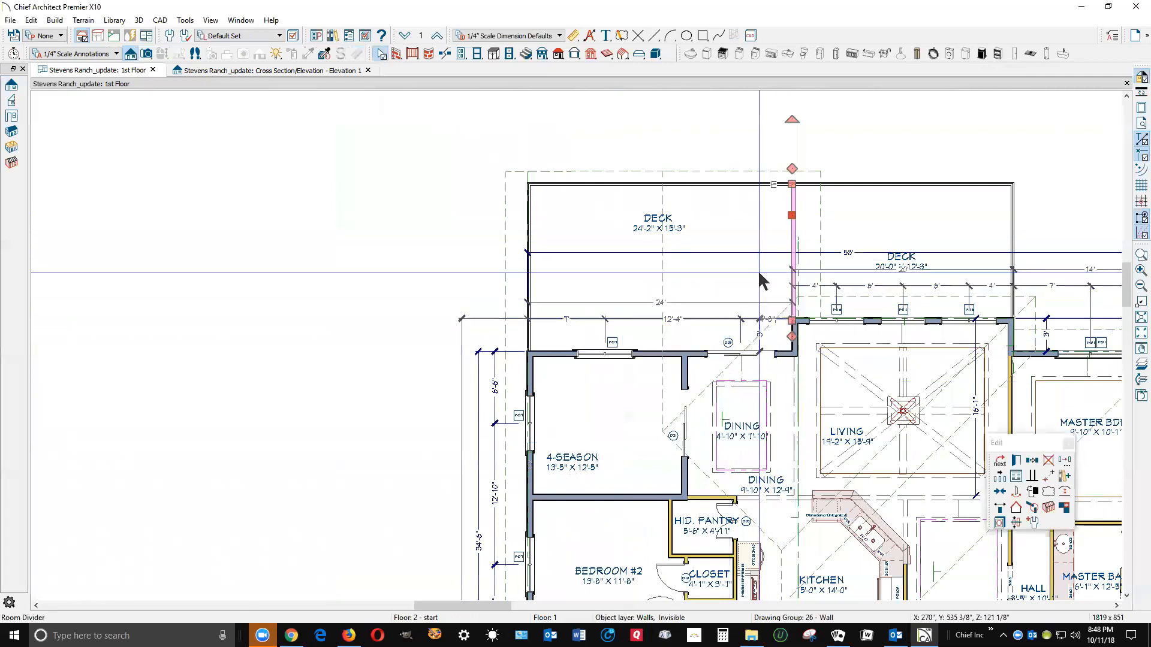
click(1016, 460)
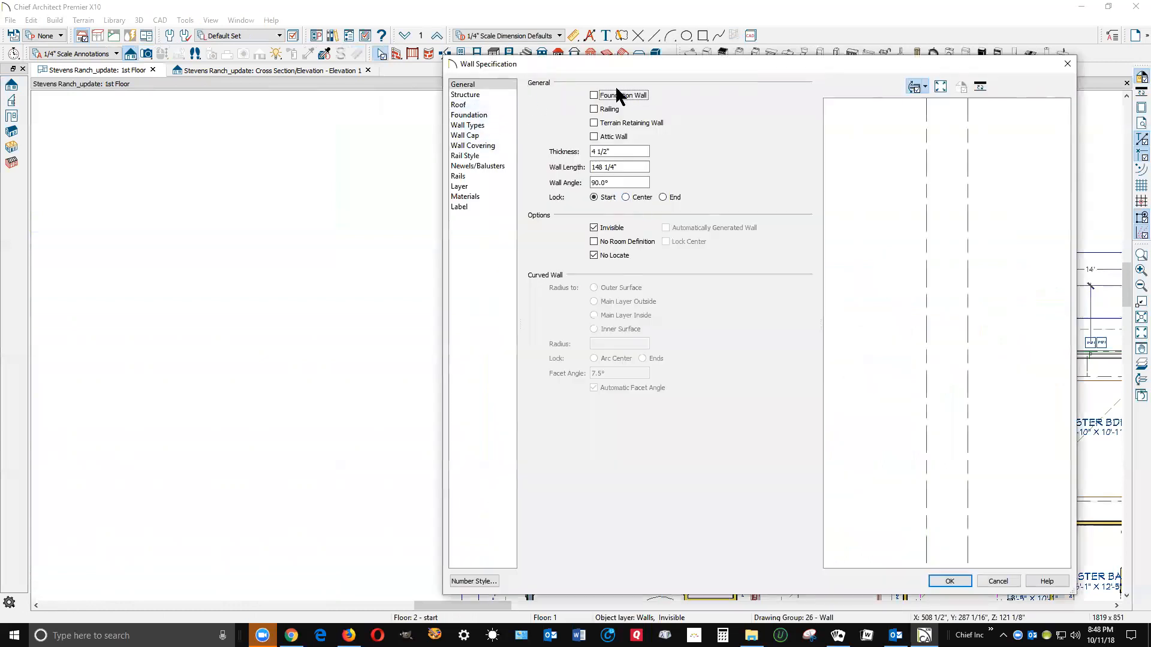
click(609, 109)
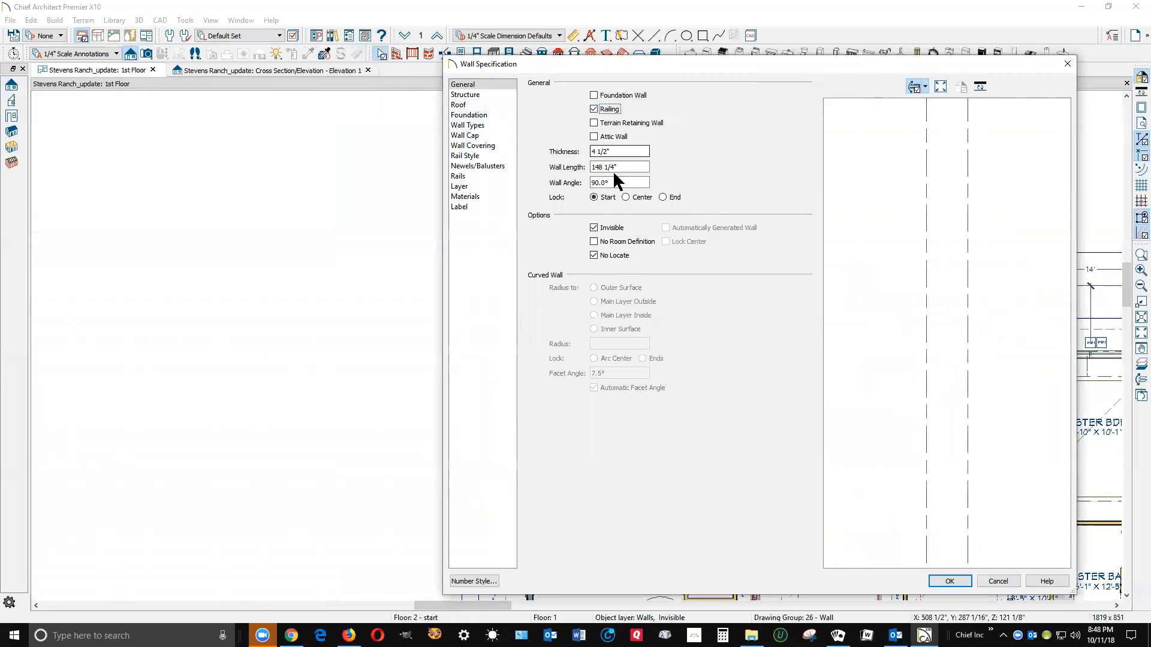
click(470, 155)
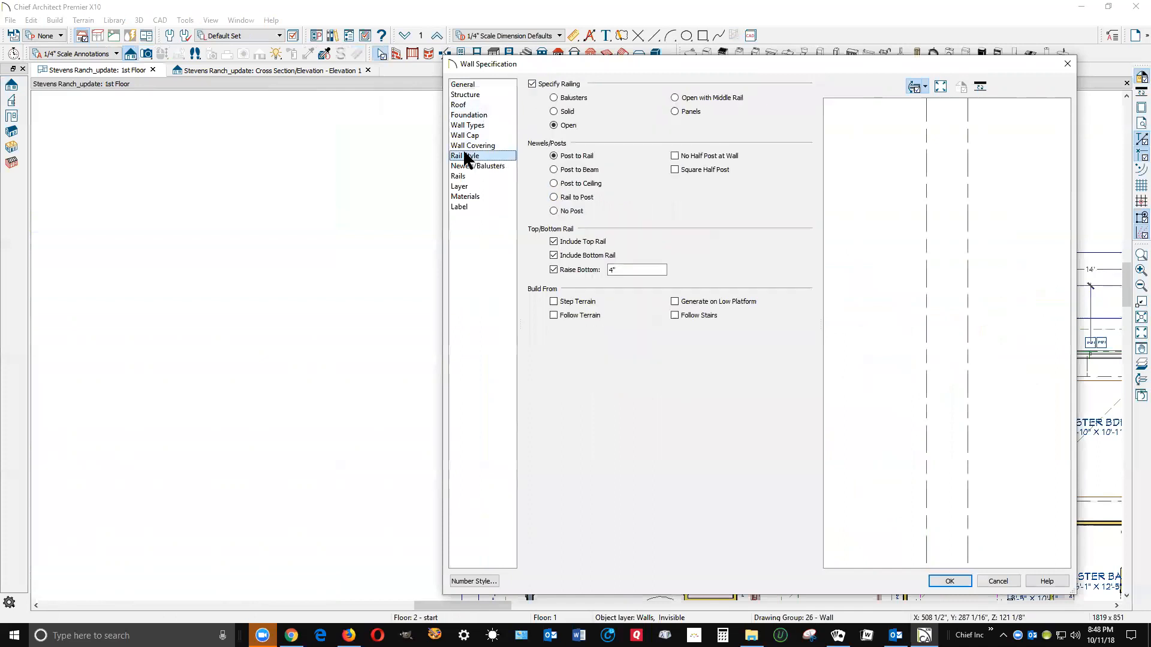
click(554, 170)
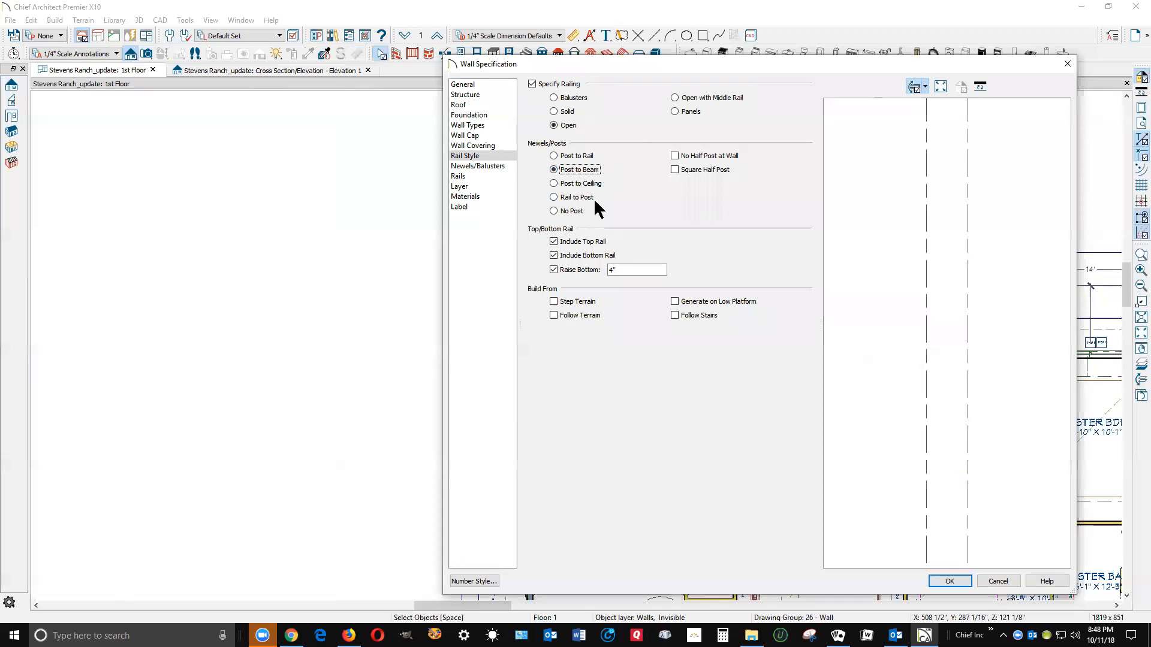
click(676, 156)
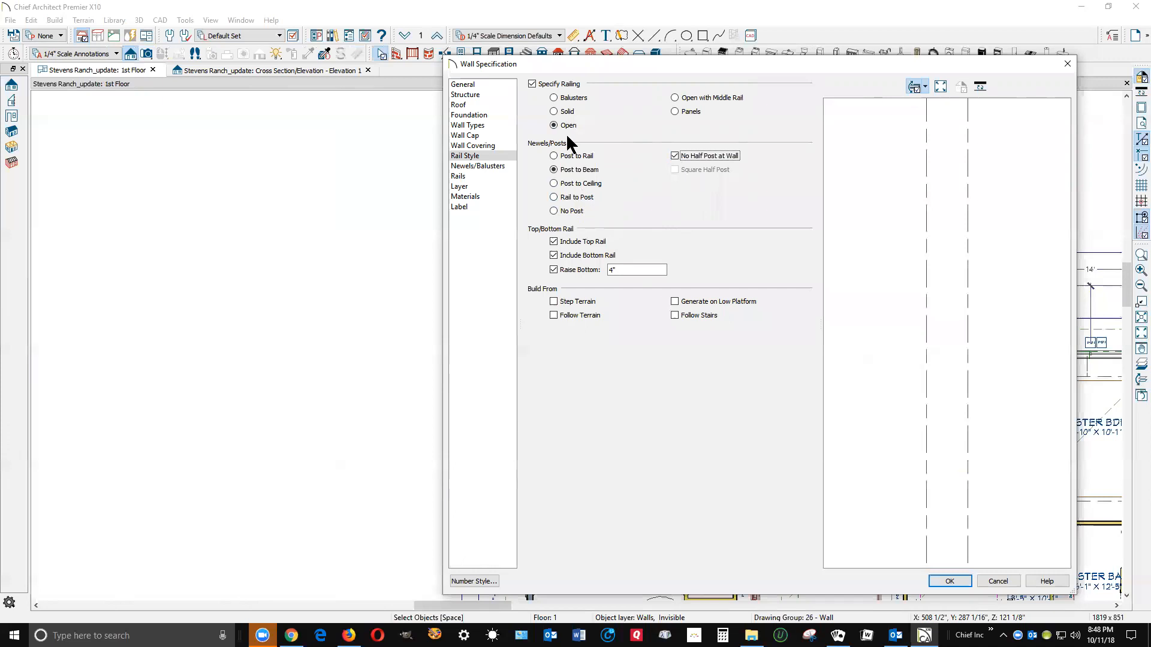
click(562, 242)
click(561, 255)
click(561, 270)
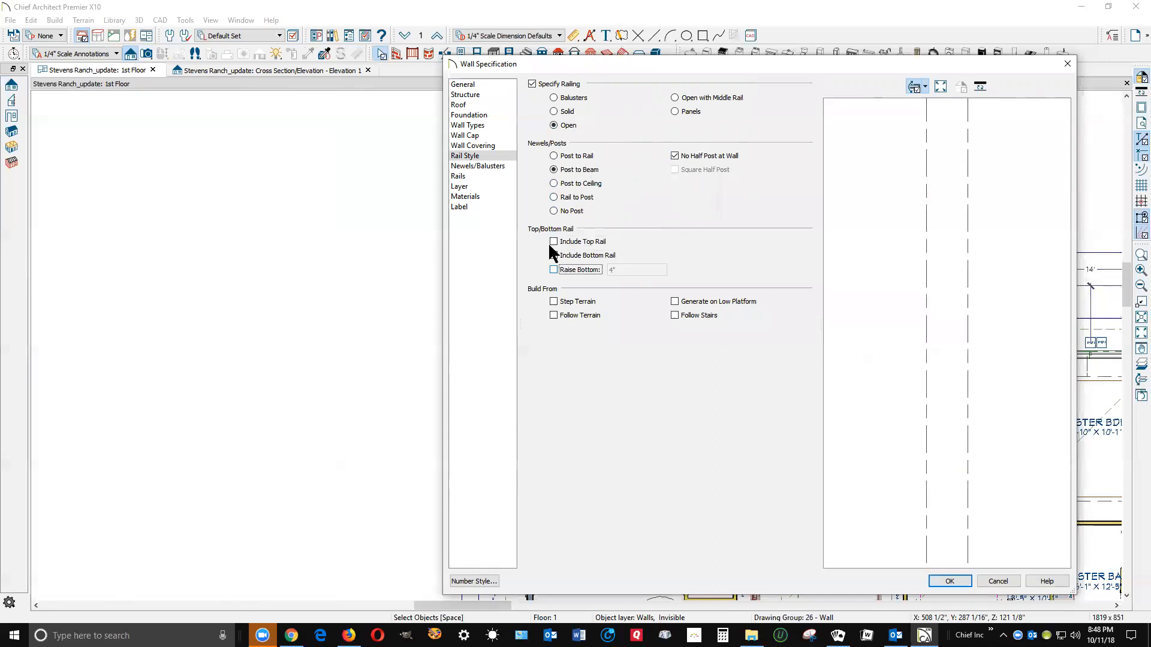
Set the dividing railing's newel width to 3 1/2" and override the plan display defaults to draw newels and balusters/panels
click(498, 167)
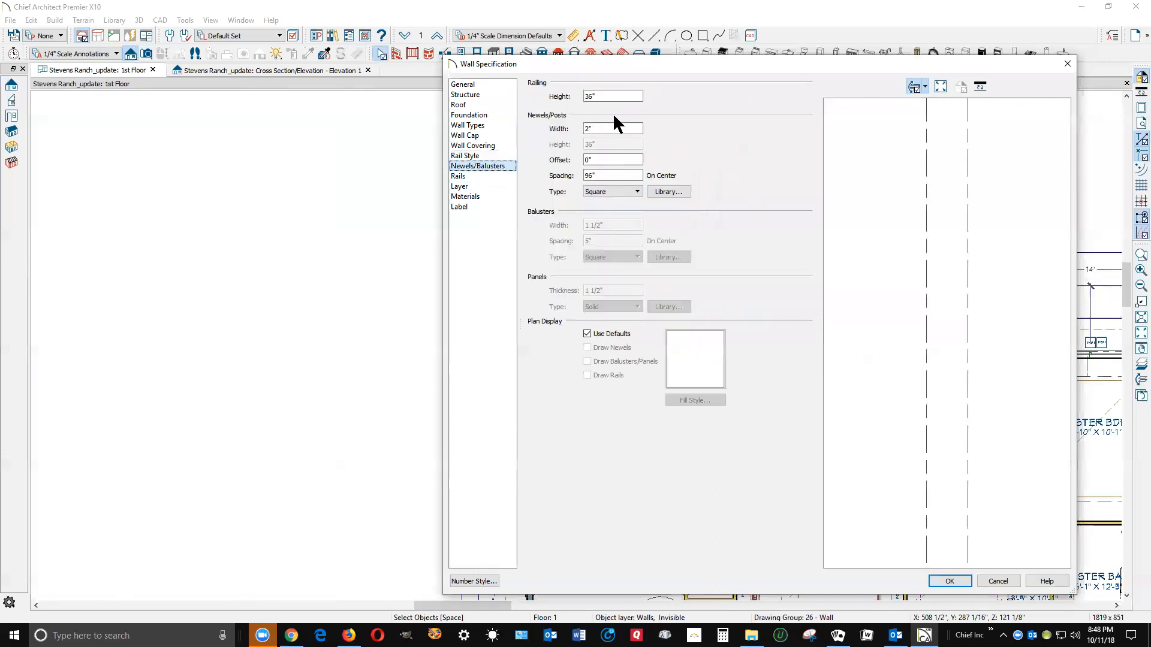
click(585, 129)
text(3 1/)
click(592, 334)
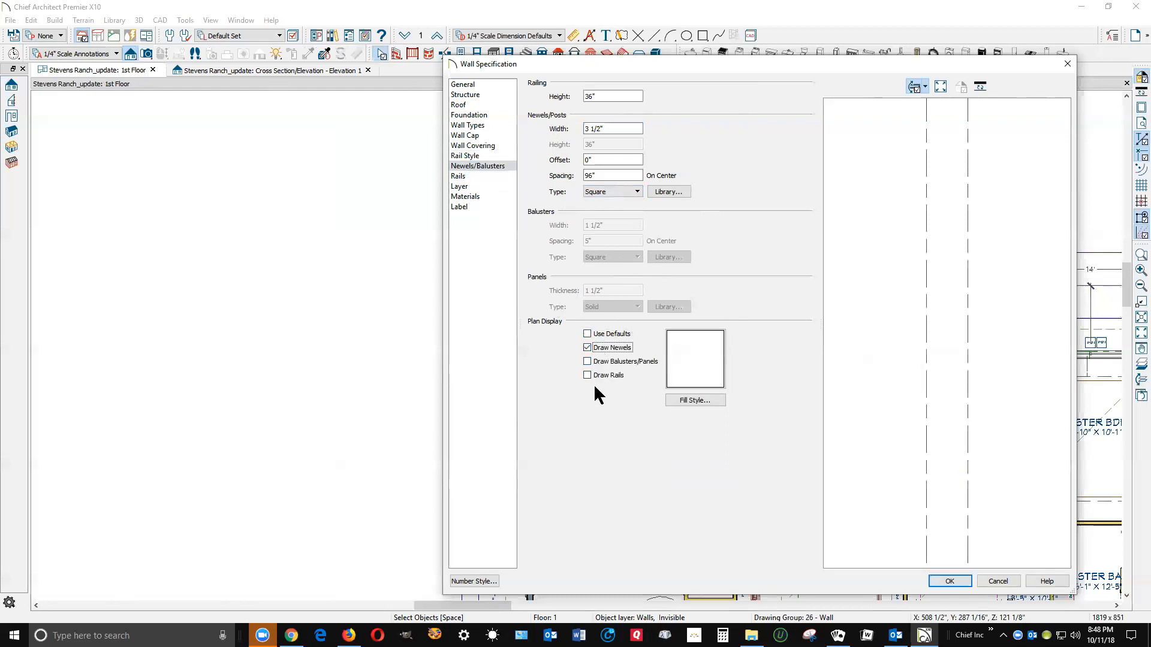
click(597, 362)
click(941, 579)
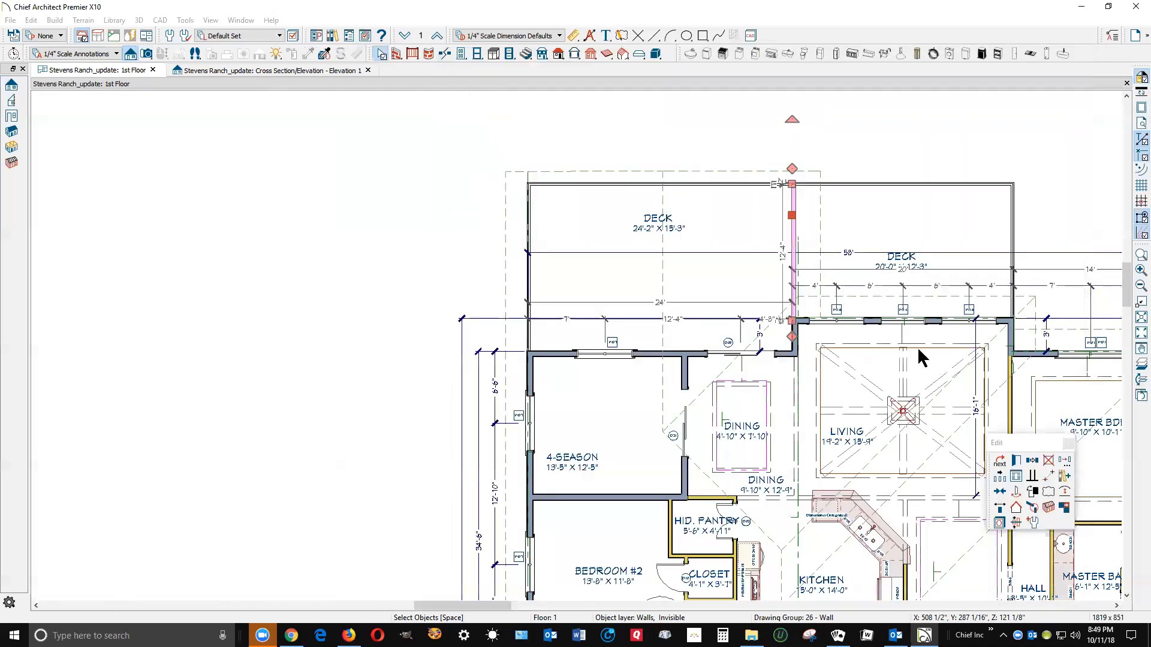
click(823, 257)
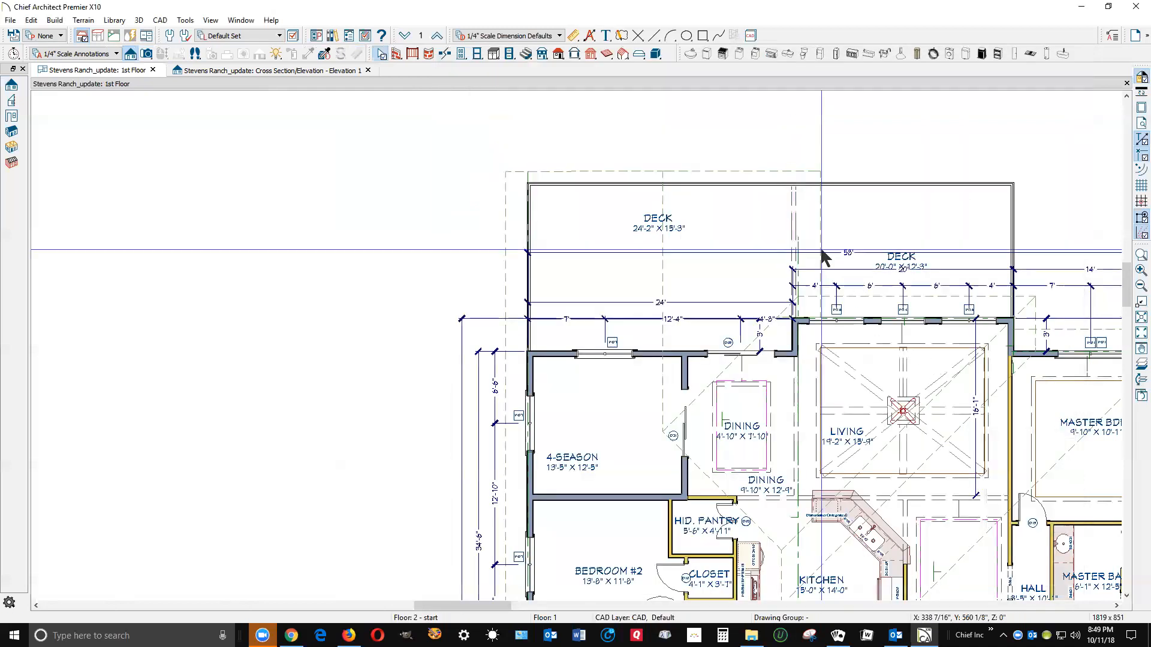
Override the plan display defaults for the three outer deck railings, drawing newels and balusters/panels but not rails
click(527, 231)
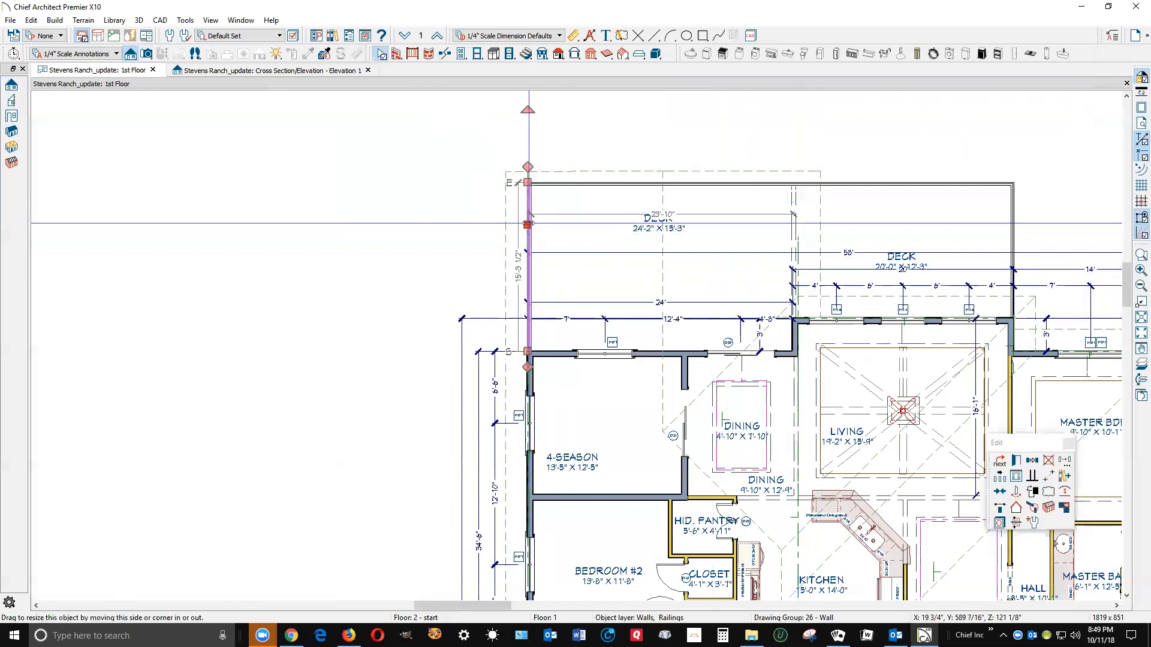
shift+click(675, 186)
shift+click(1013, 250)
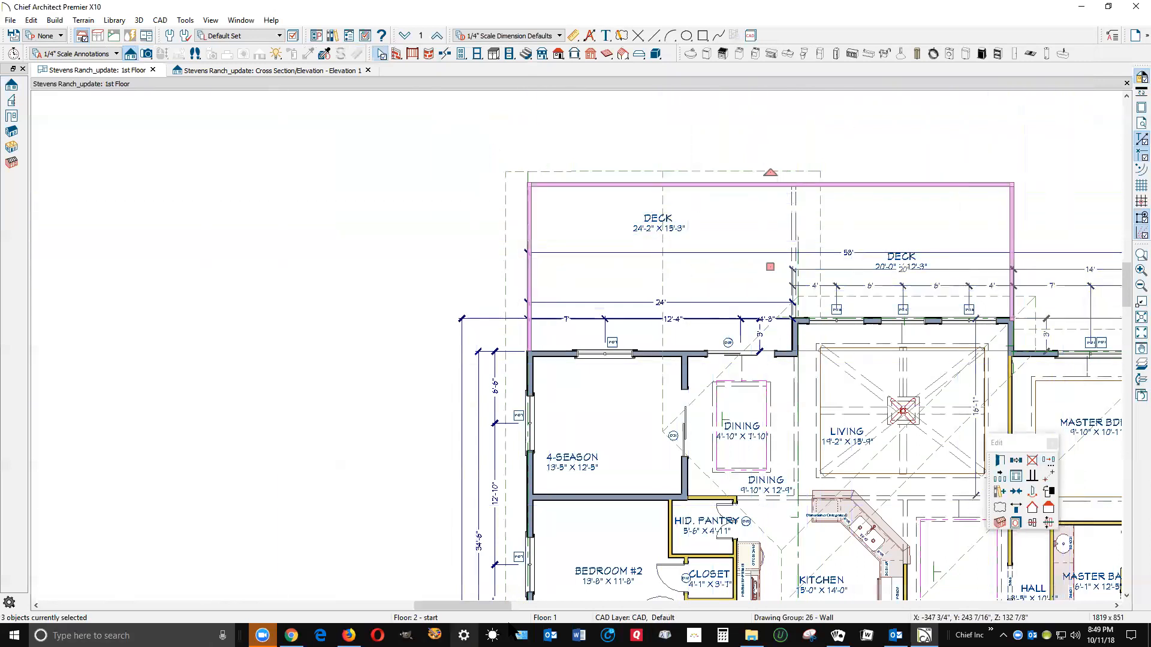
click(1000, 461)
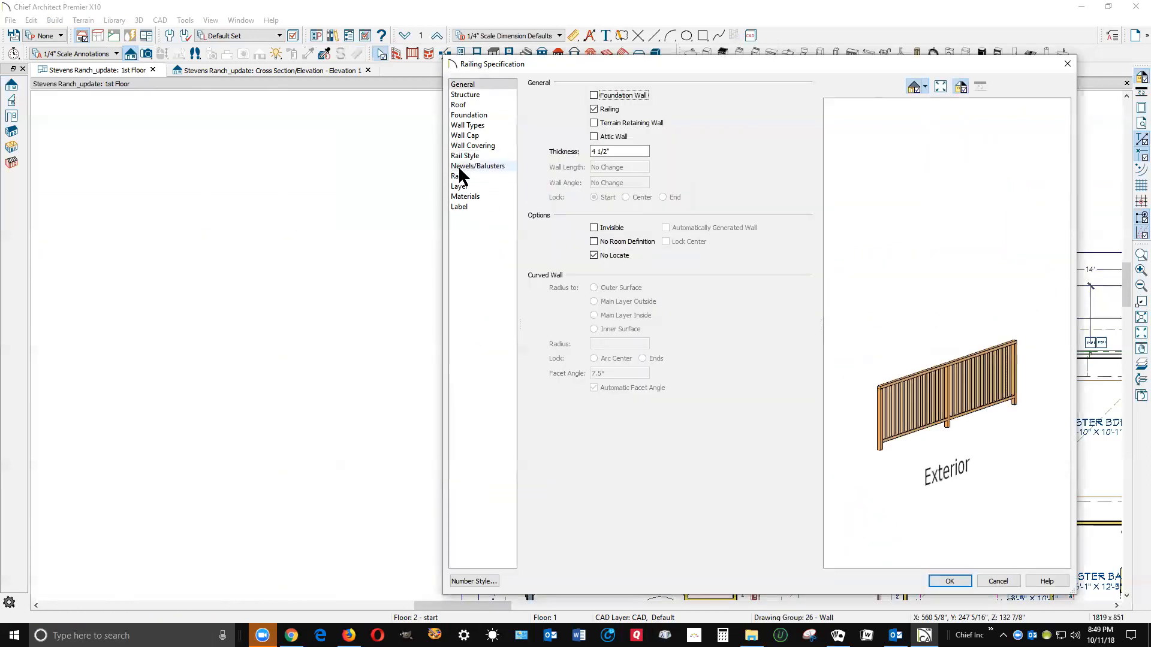
click(460, 167)
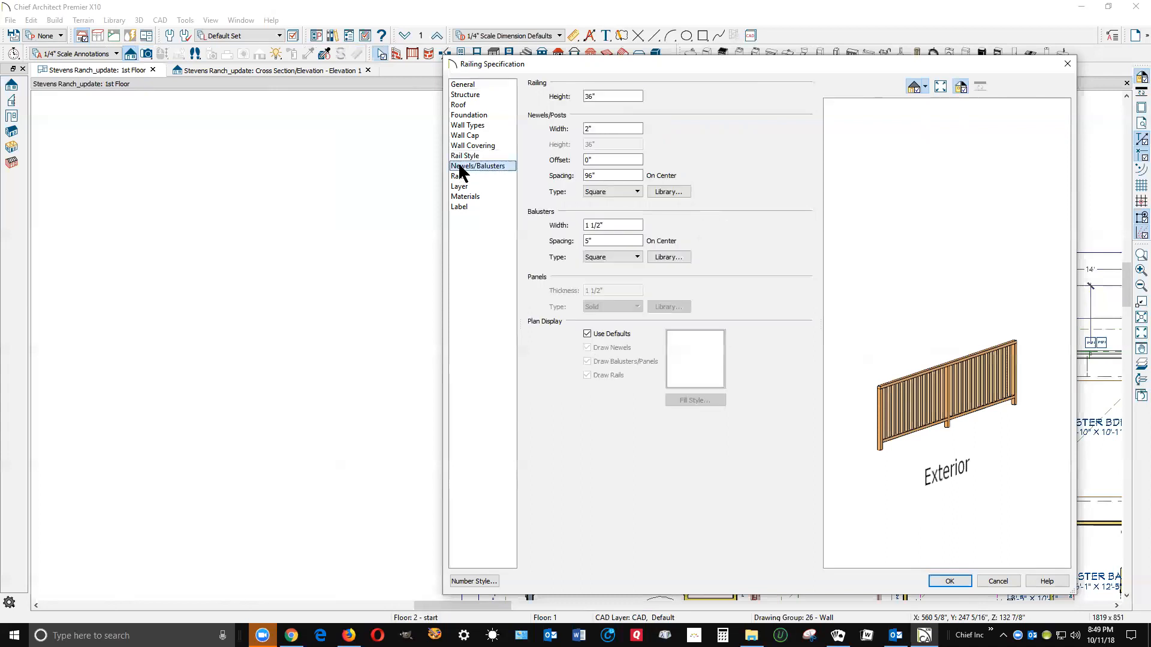
click(599, 335)
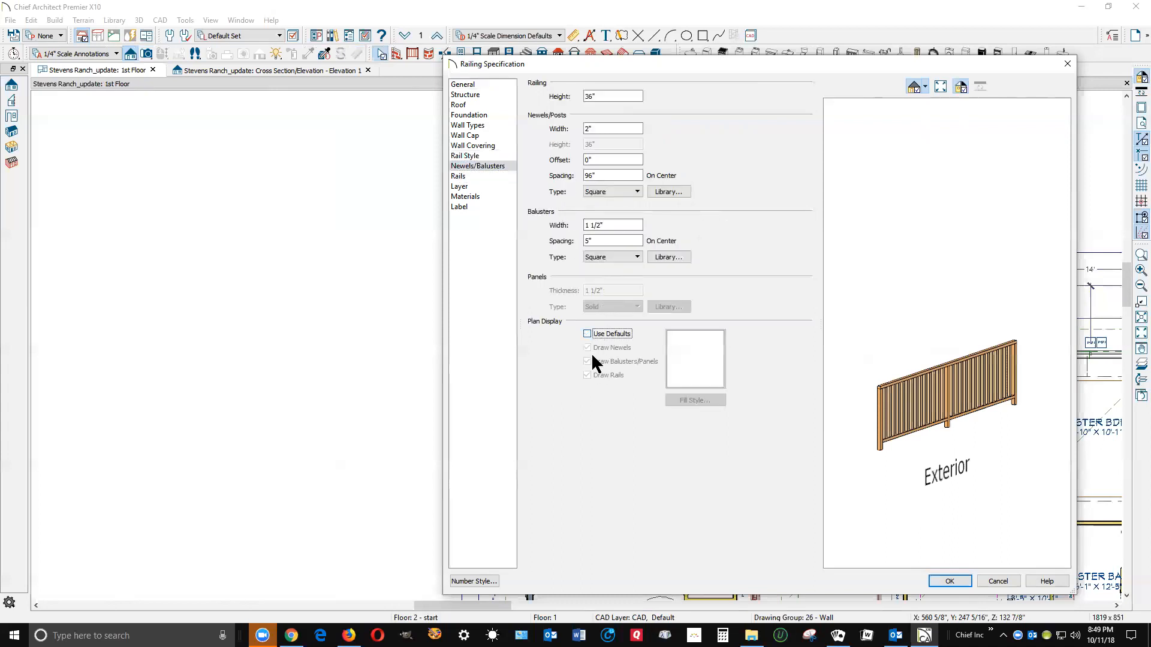
click(588, 347)
click(587, 348)
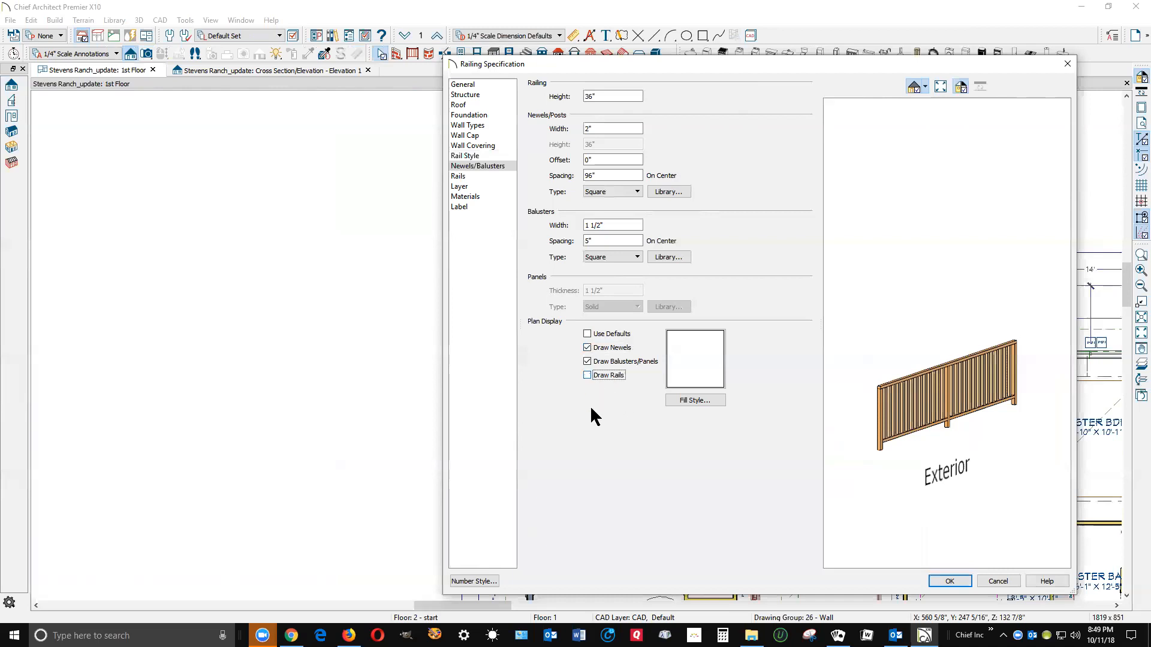
click(949, 582)
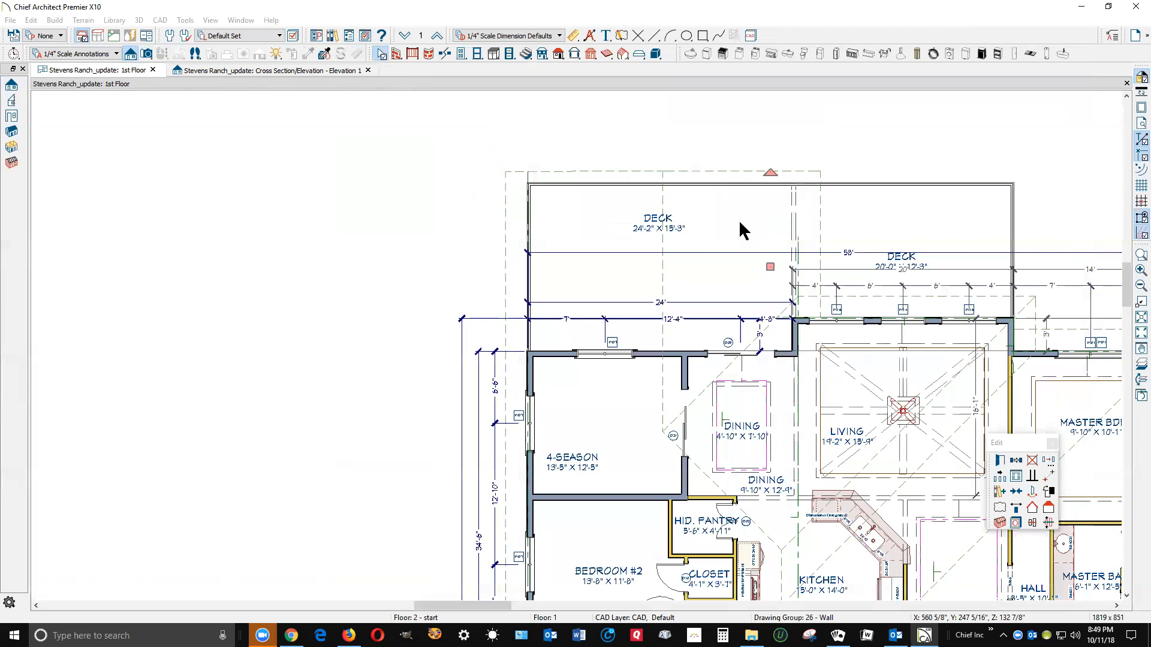
key(Escape)
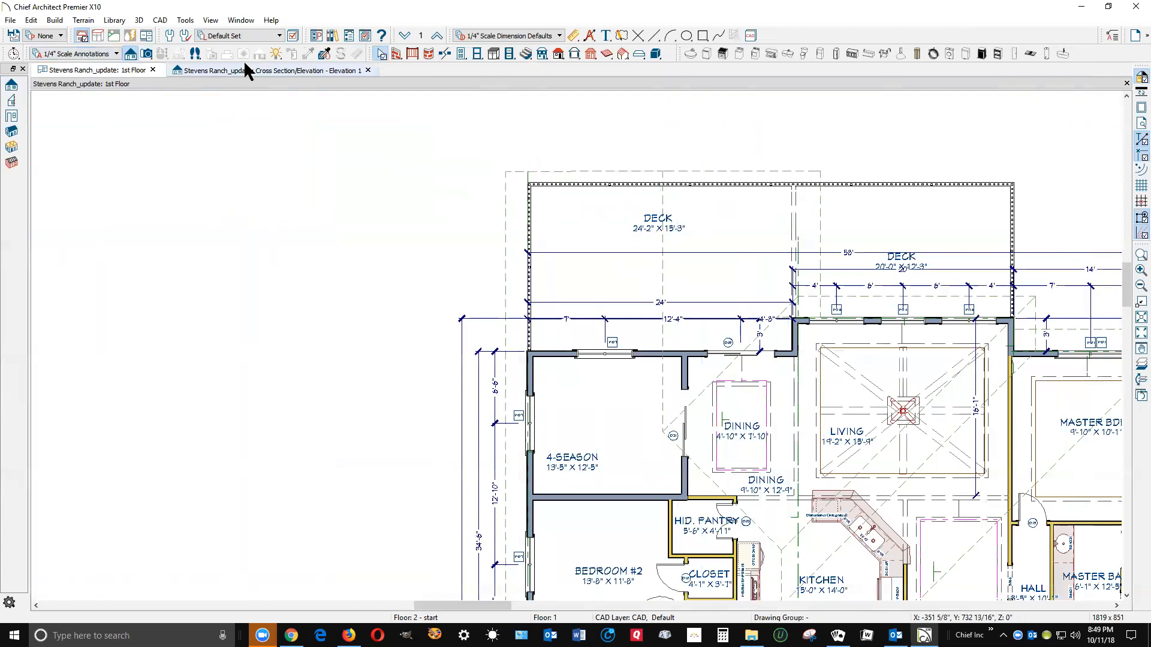
Break the rear deck railing where the divider between the two deck areas meets it
click(444, 53)
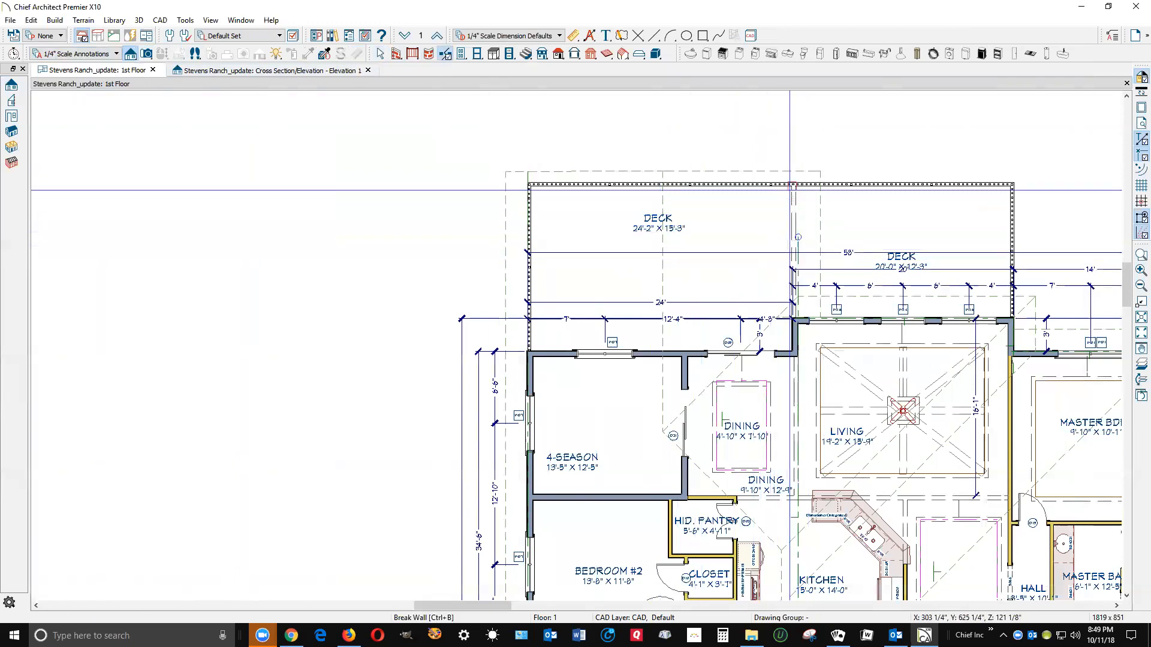
click(792, 184)
key(space)
Give the rear and side railings of the 24'-2" deck Post to Beam newels 3 1/2" wide, with no half post at wall
click(754, 184)
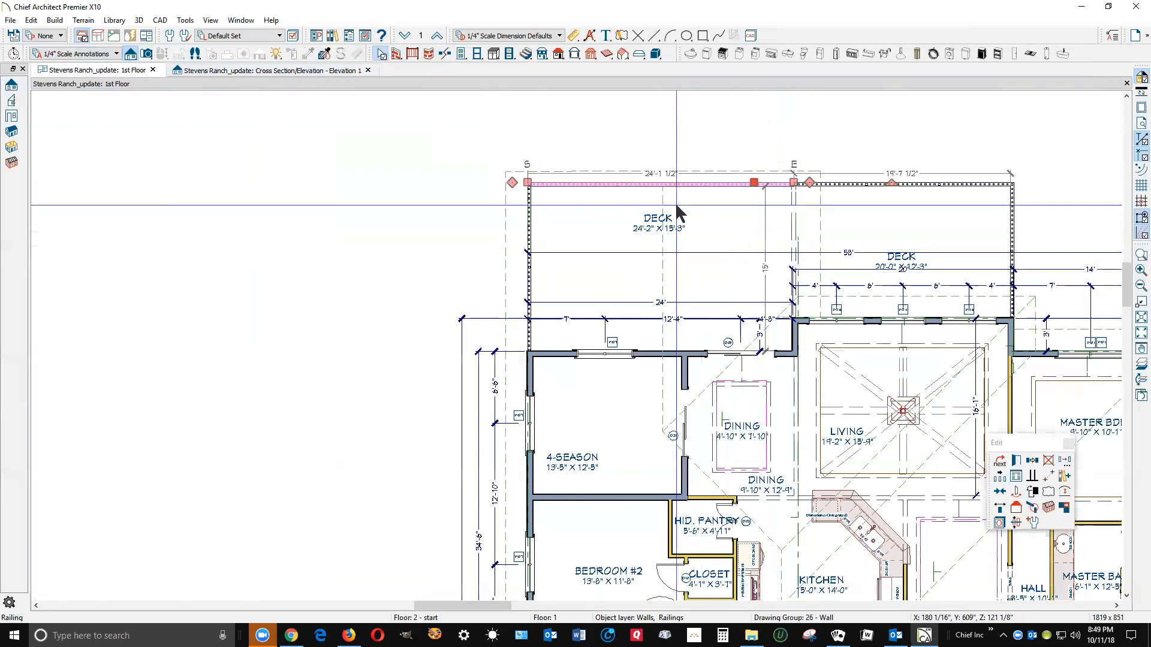
shift+click(529, 246)
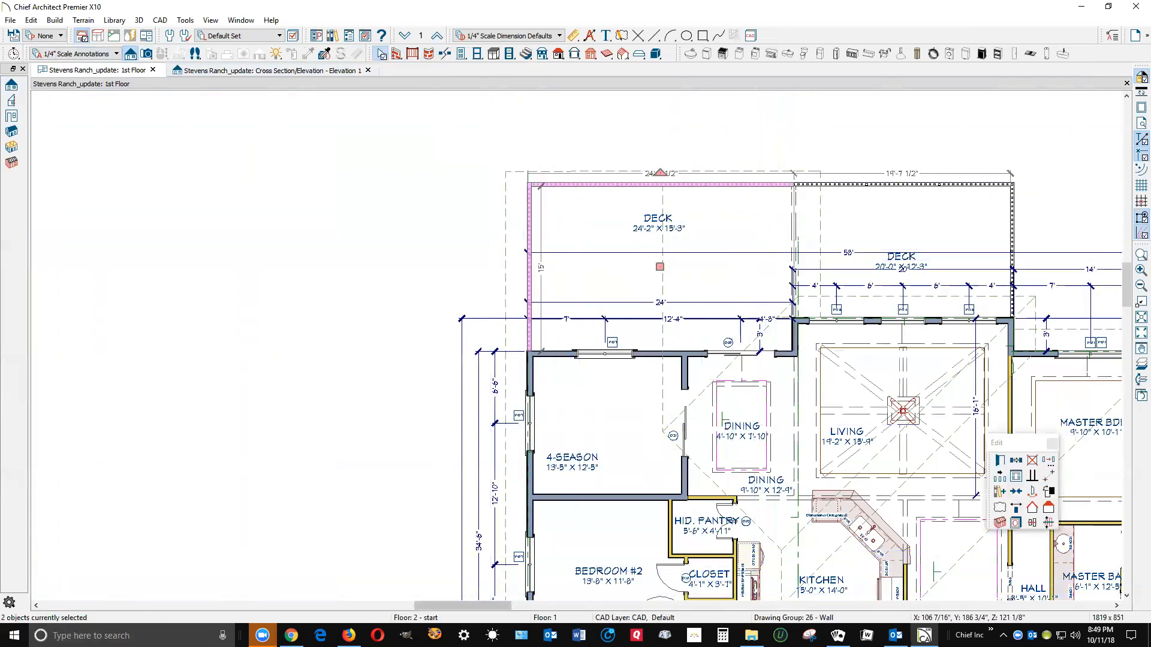
click(999, 461)
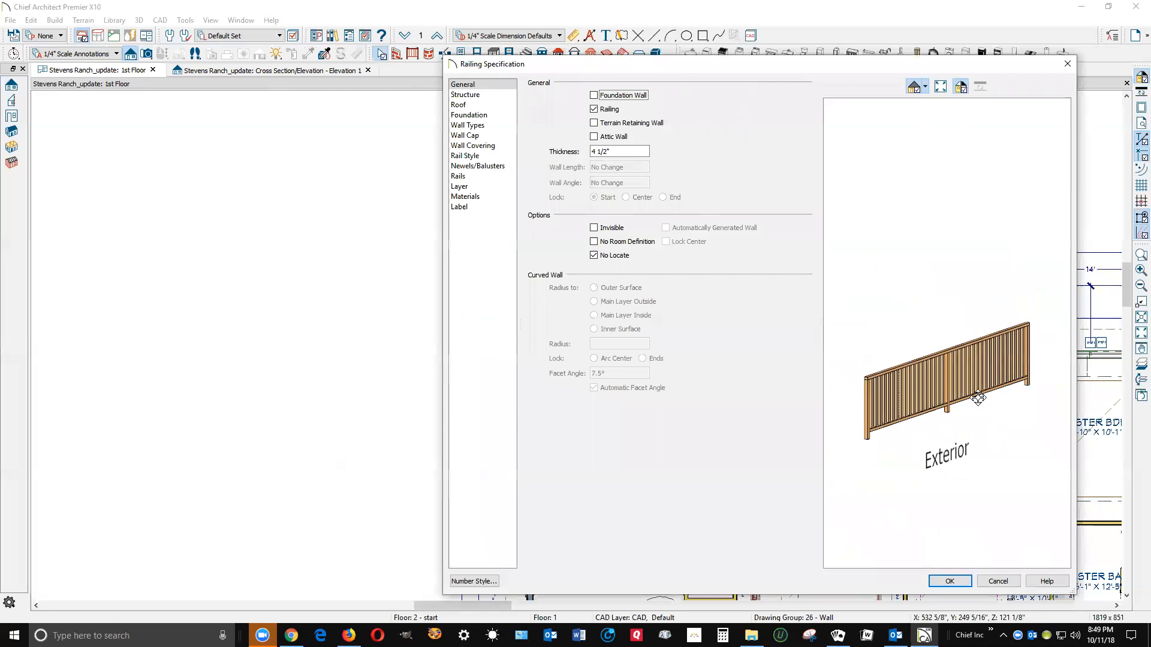
click(477, 157)
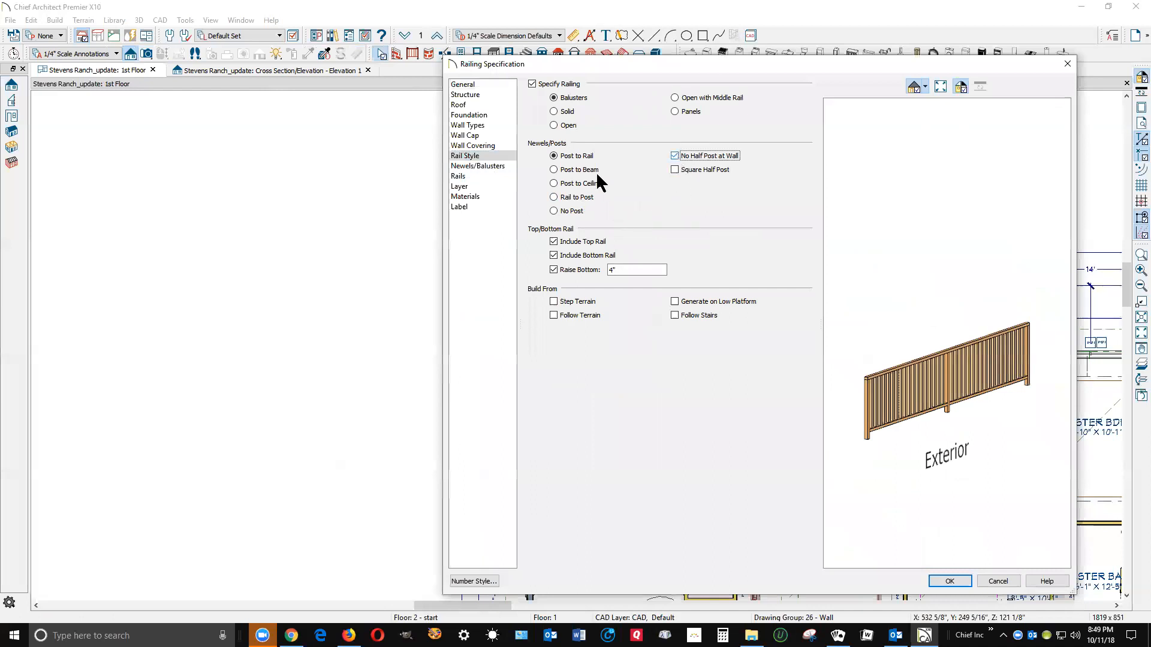
click(554, 170)
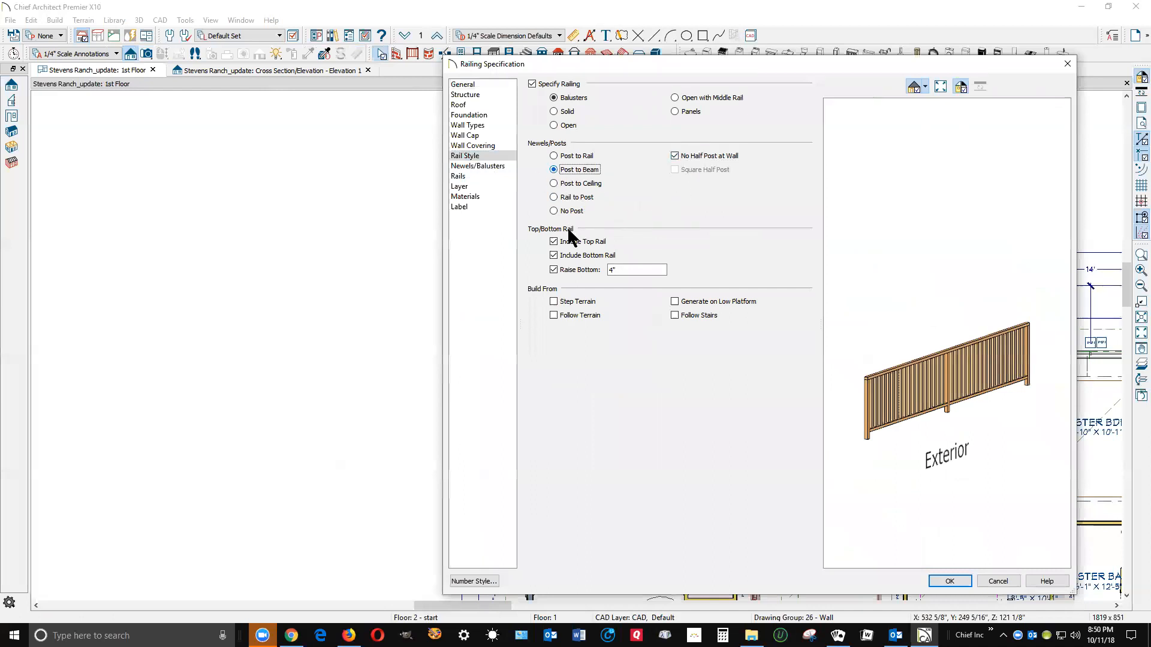
click(485, 166)
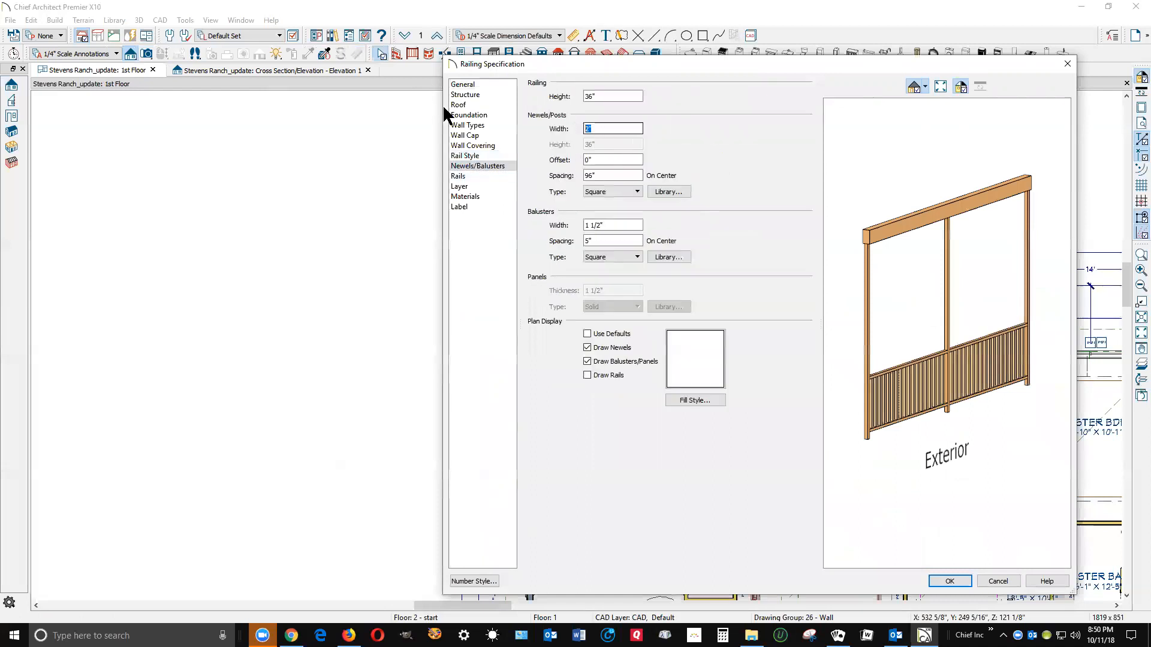
text(3.5)
click(879, 511)
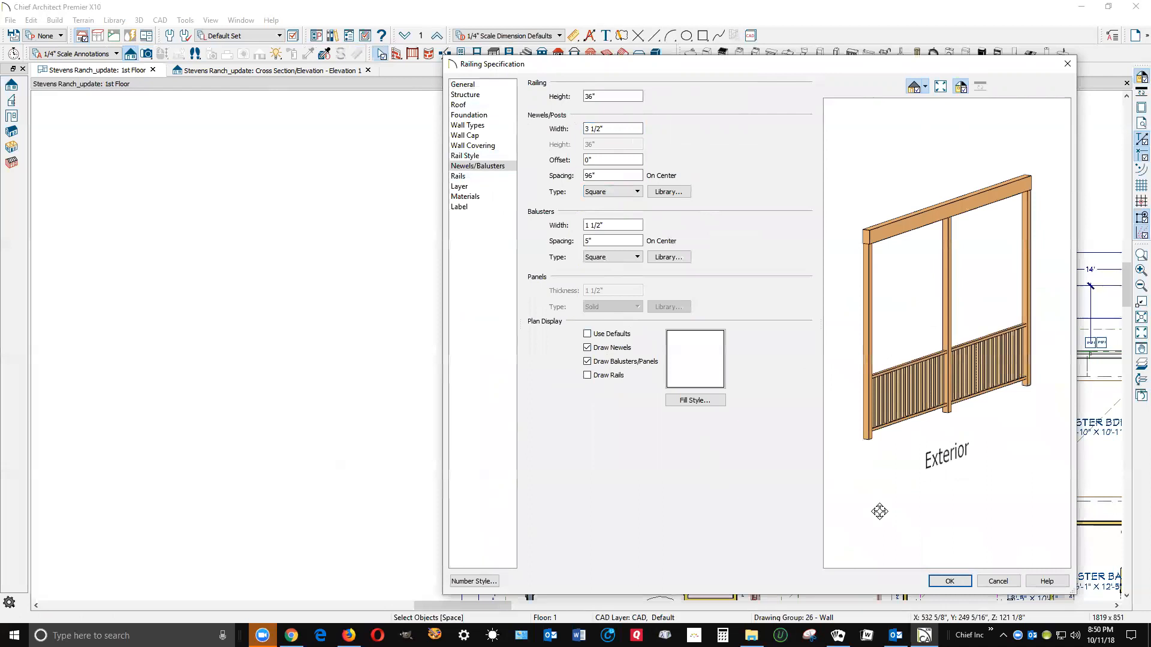
click(949, 581)
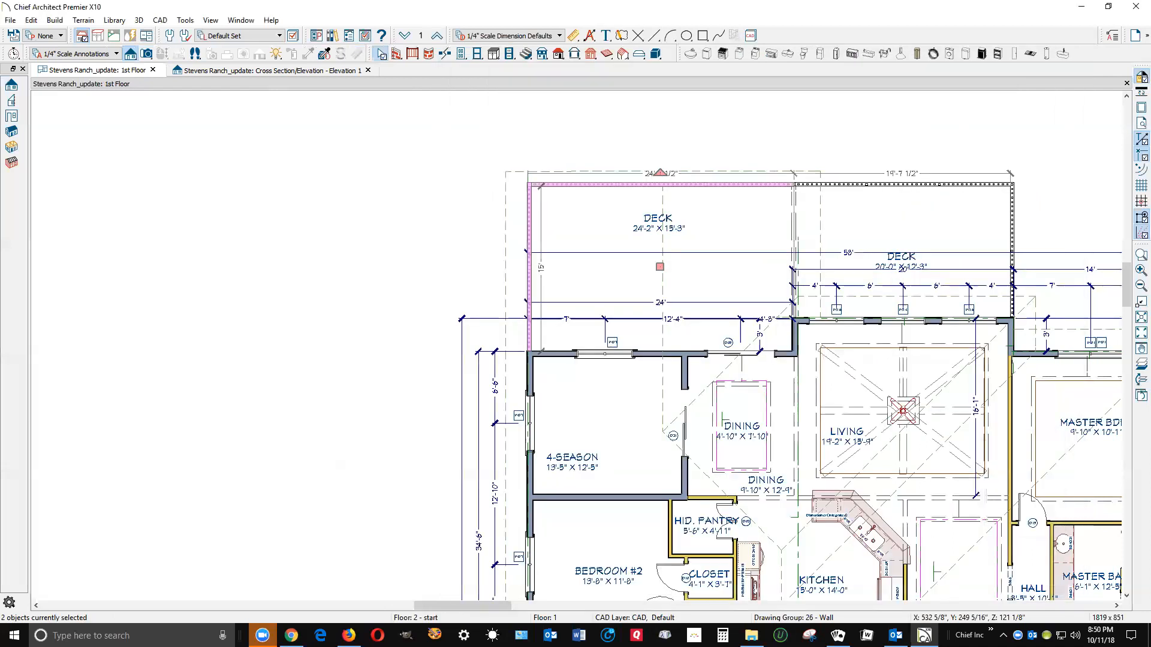
Check the deck's posts and beam under the gable in the rear elevation and close that view
click(688, 339)
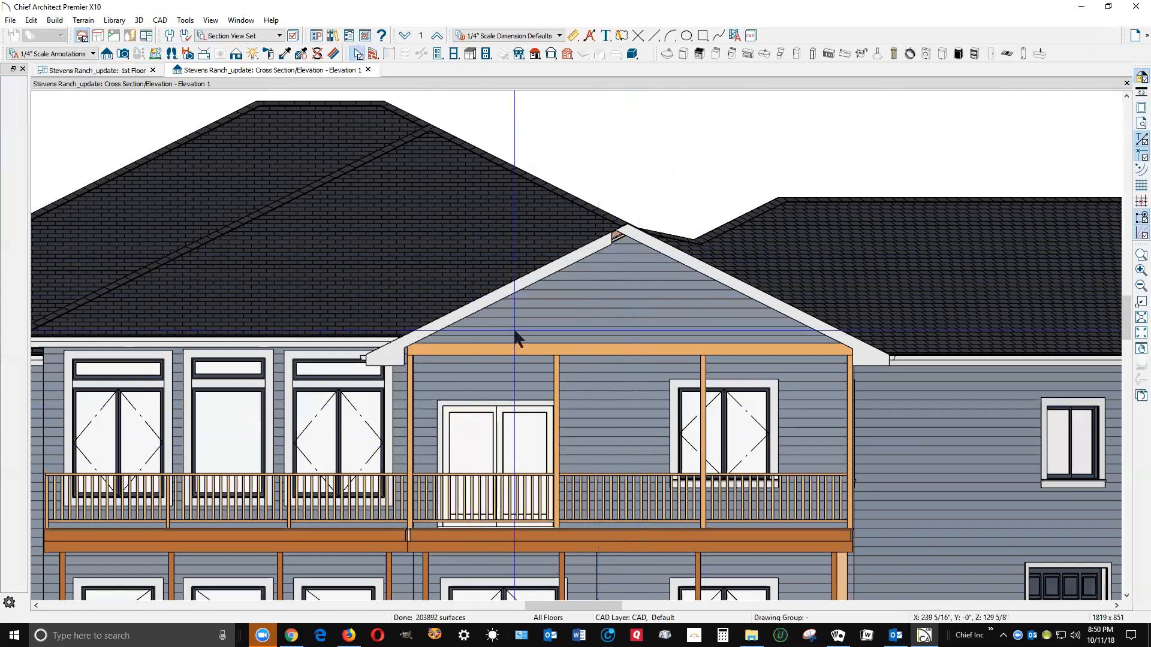
click(1126, 83)
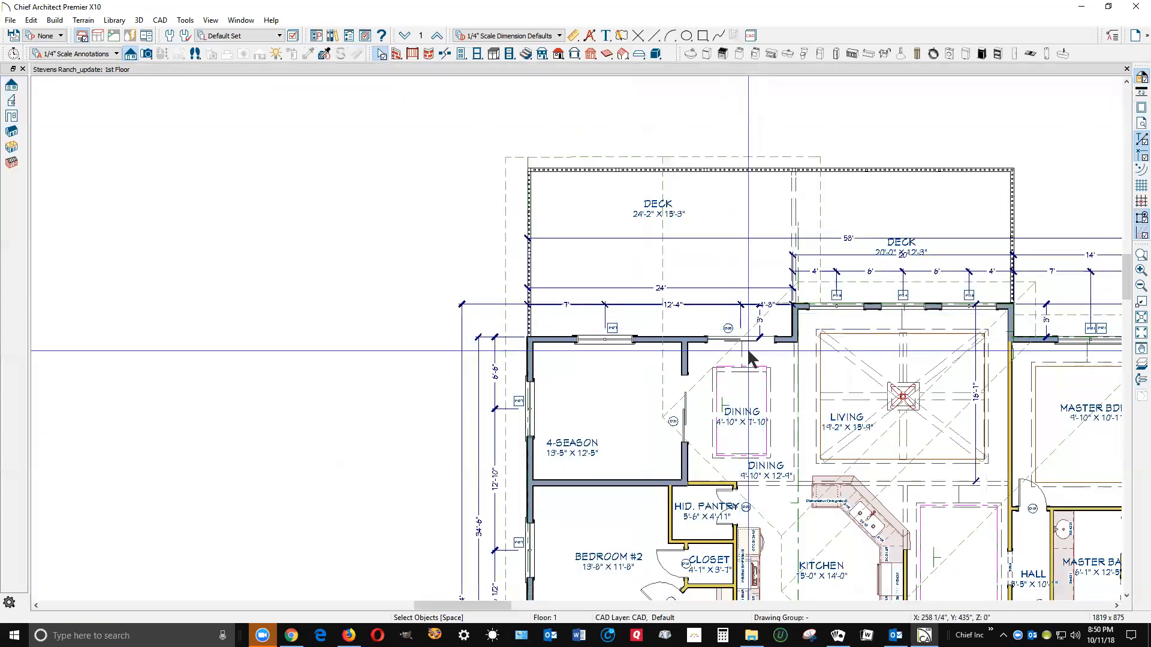
Apply Move to be Coplanar to the gable roof plane over the deck, using the adjoining roof plane as reference
right_click(667, 275)
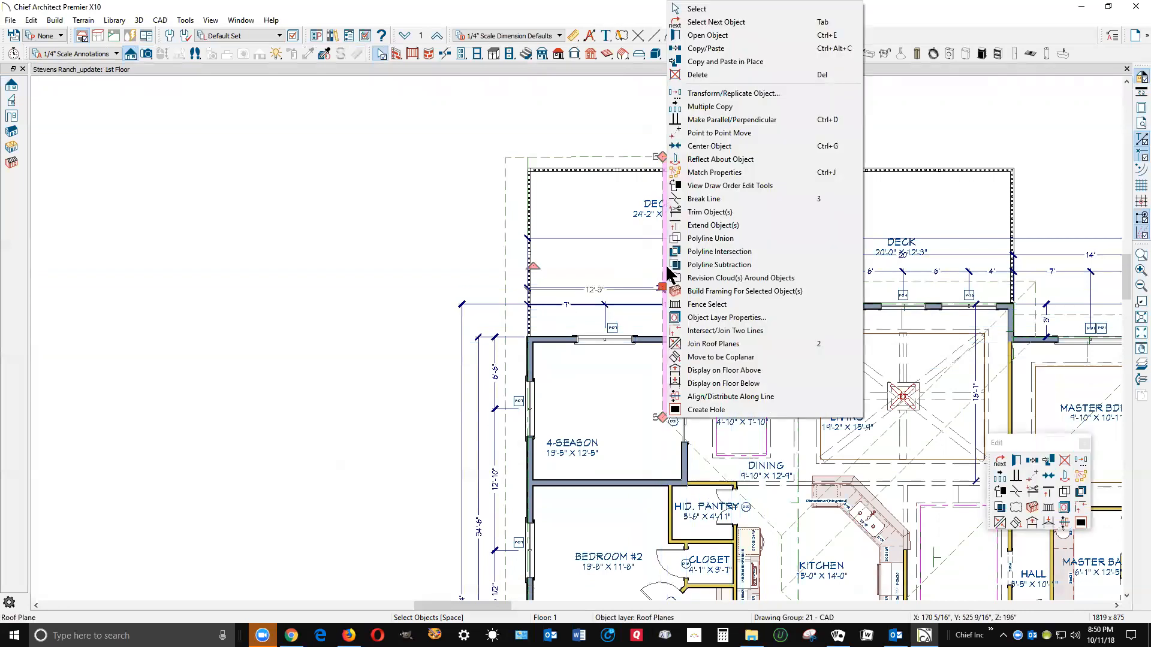
click(695, 358)
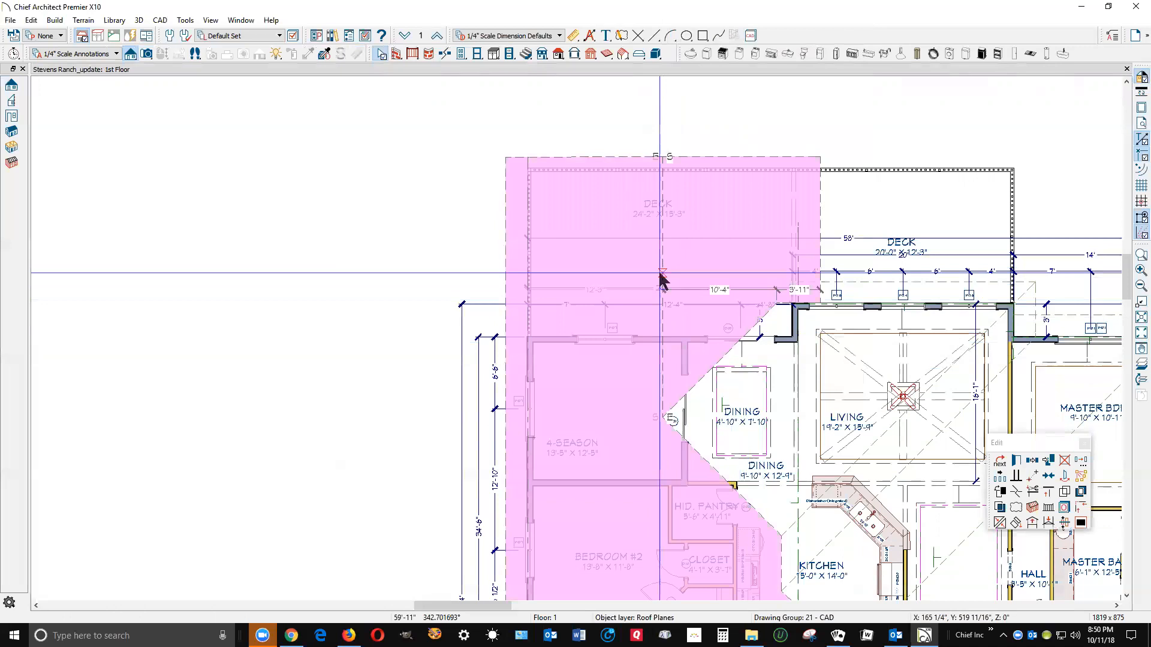
click(775, 310)
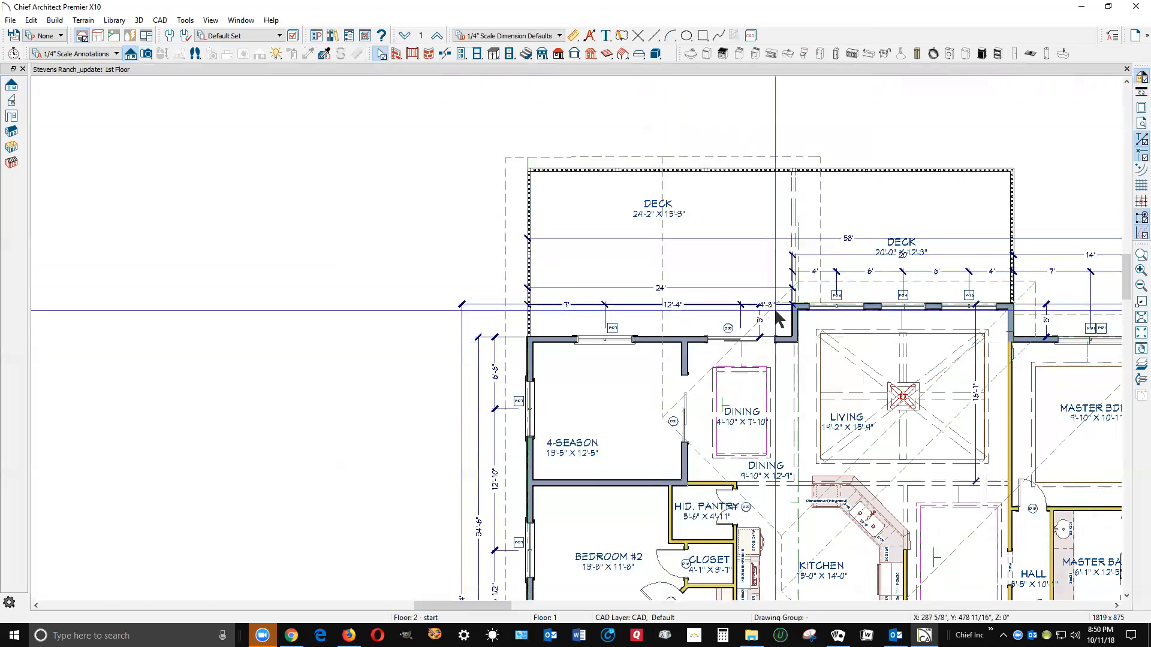
Create a Perspective Full Overview of the house and examine the peak of the gable over the rear deck
scroll(727, 388, down, 6)
scroll(702, 170, down, 1)
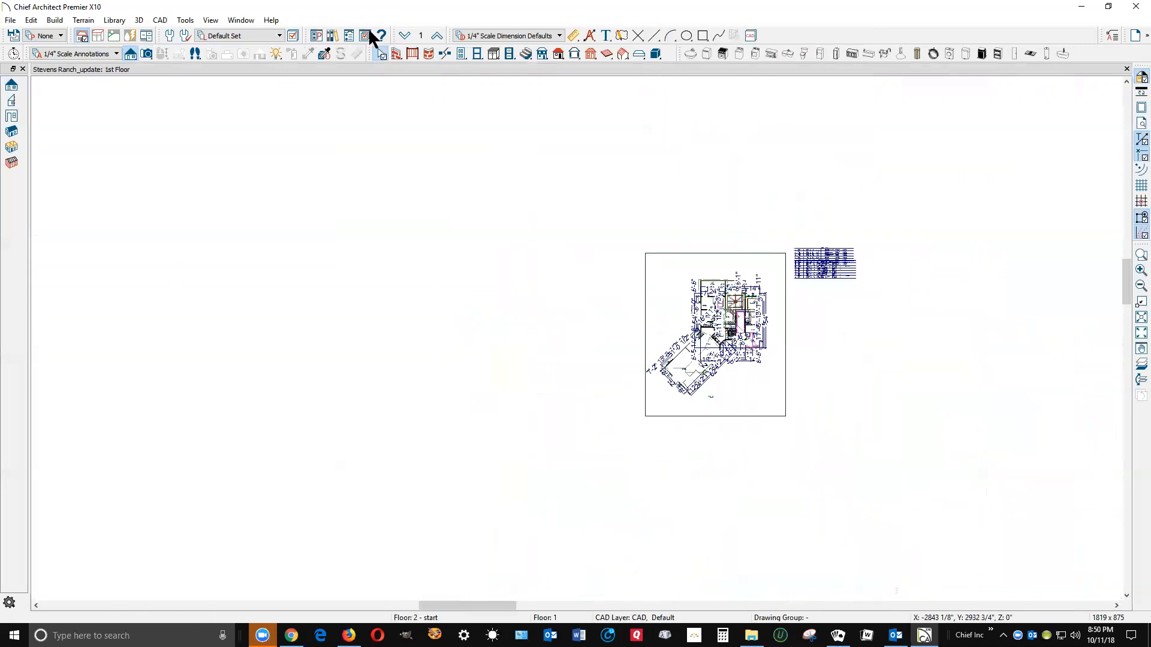
click(147, 55)
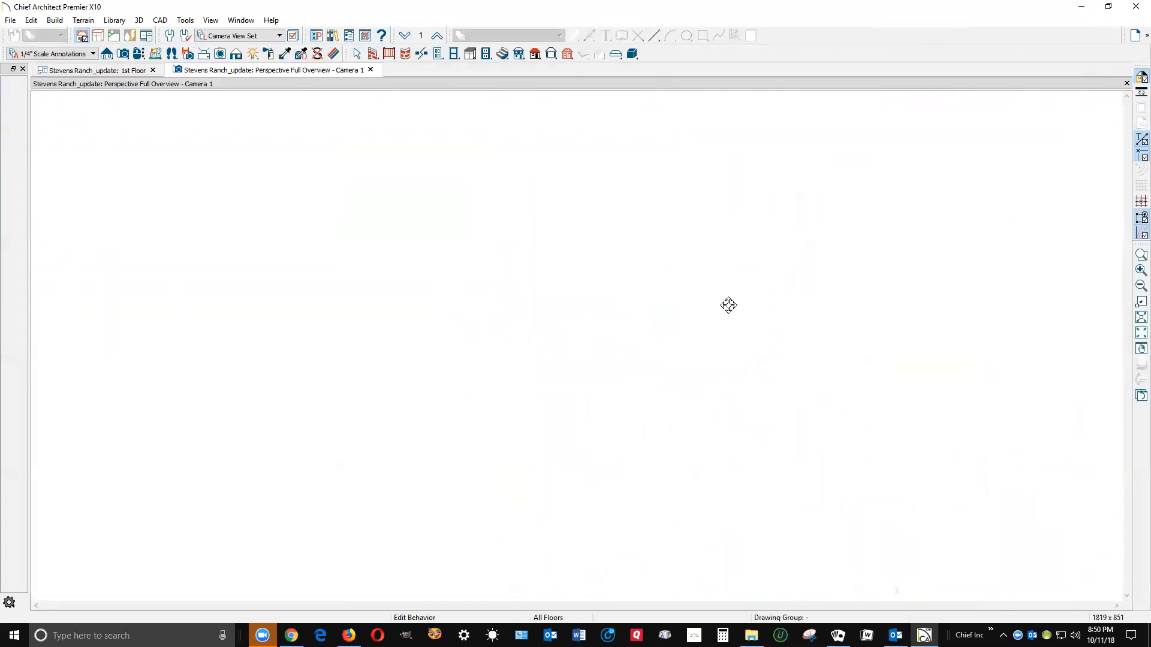
drag(683, 336, 630, 370)
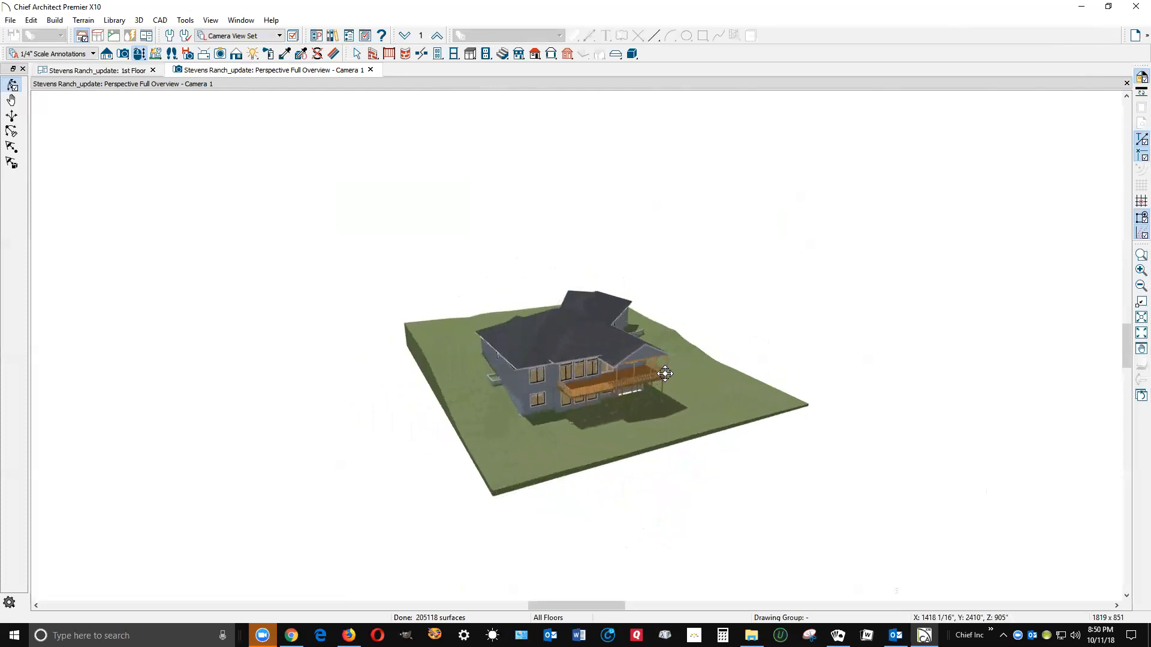
scroll(600, 351, up, 6)
scroll(601, 352, down, 2)
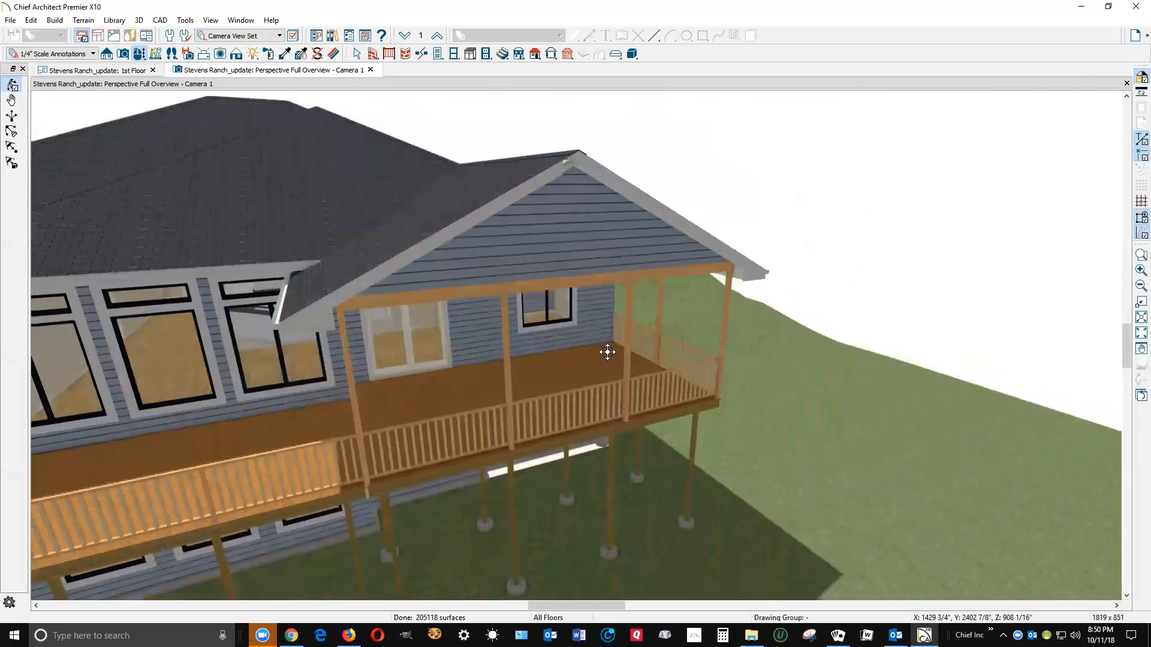
scroll(608, 356, up, 3)
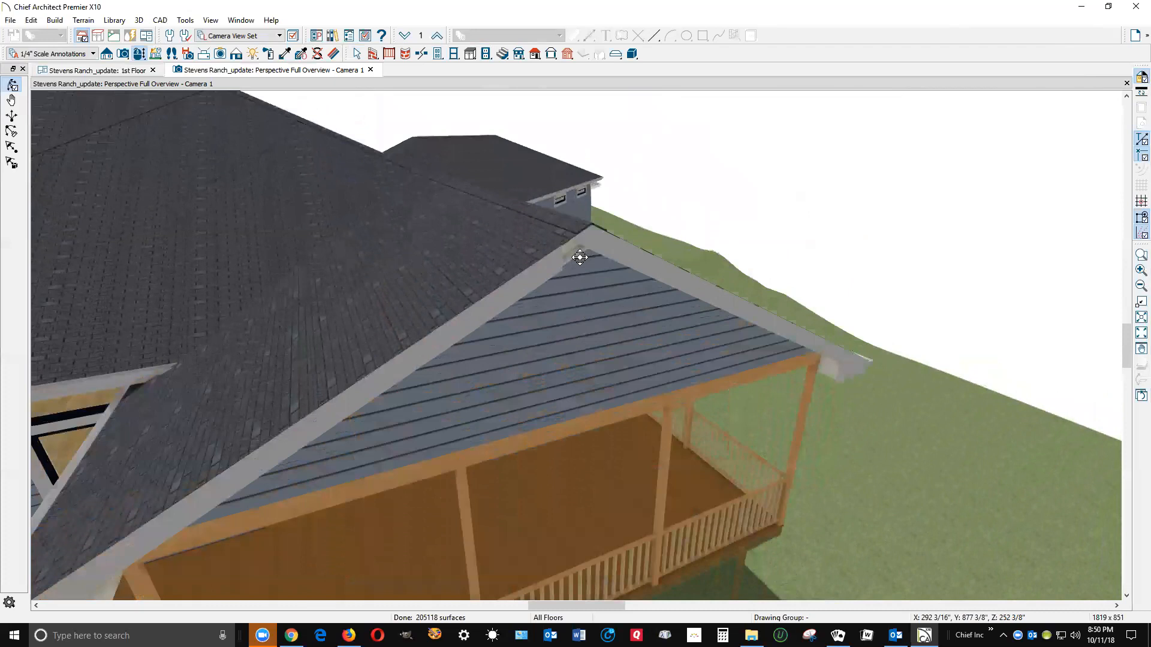
scroll(580, 258, up, 1)
scroll(578, 264, down, 1)
key(space)
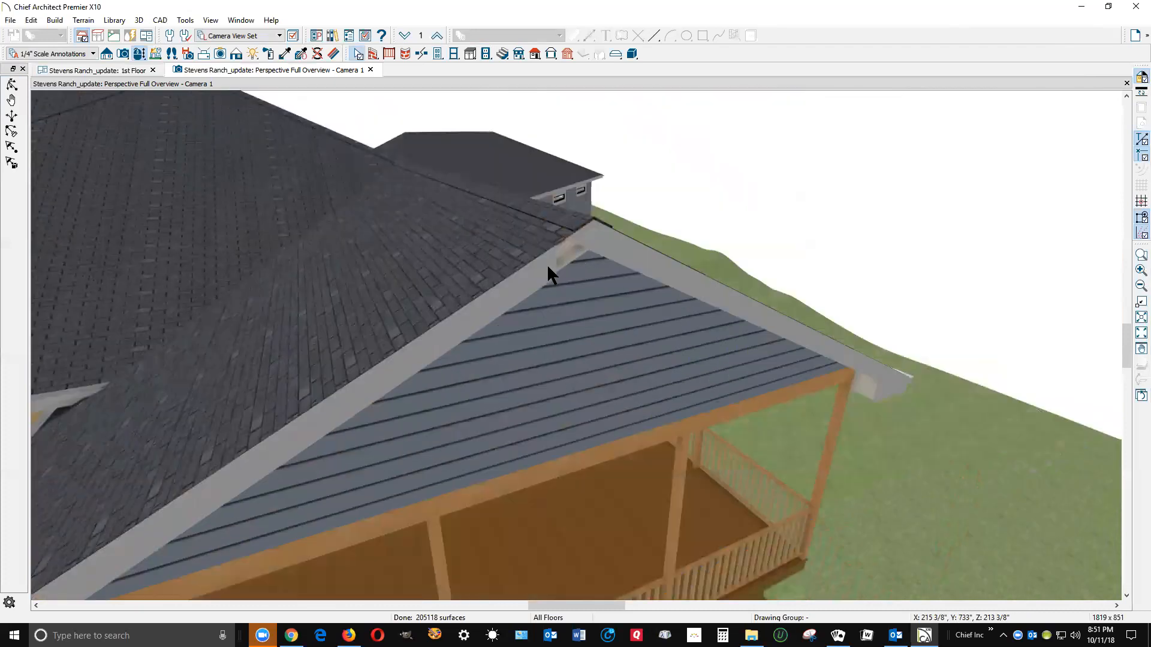
Try to line up the rake edge of the gable's living-room-side roof plane with the opposite plane in the overview
click(513, 271)
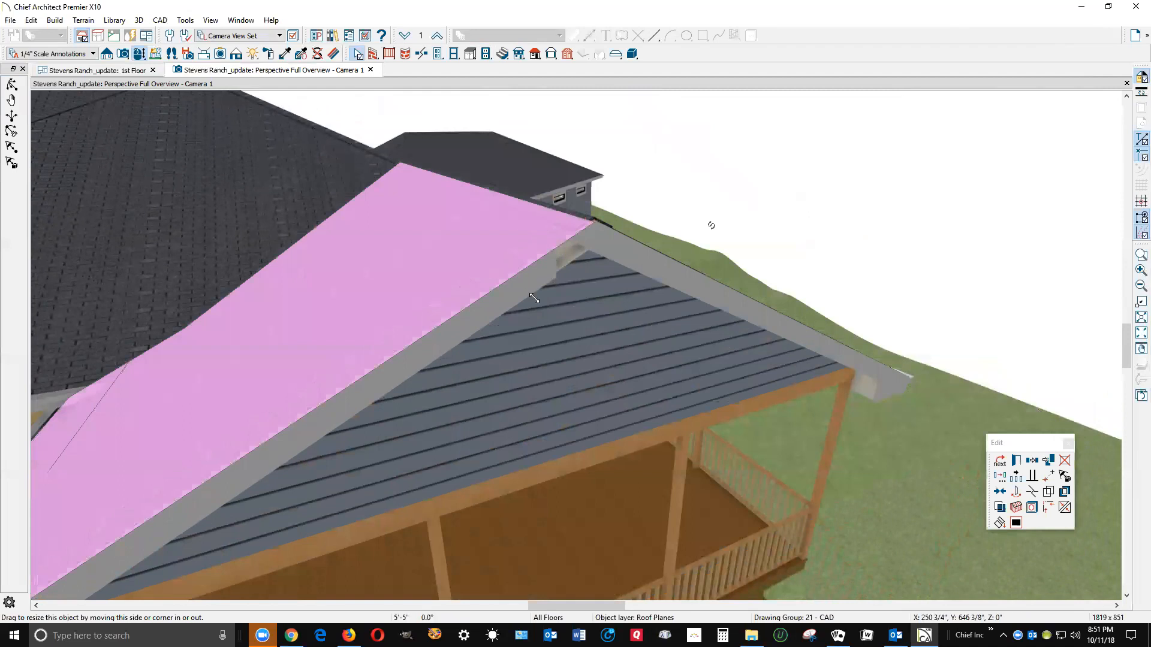
key(Escape)
click(510, 275)
drag(510, 275, 538, 310)
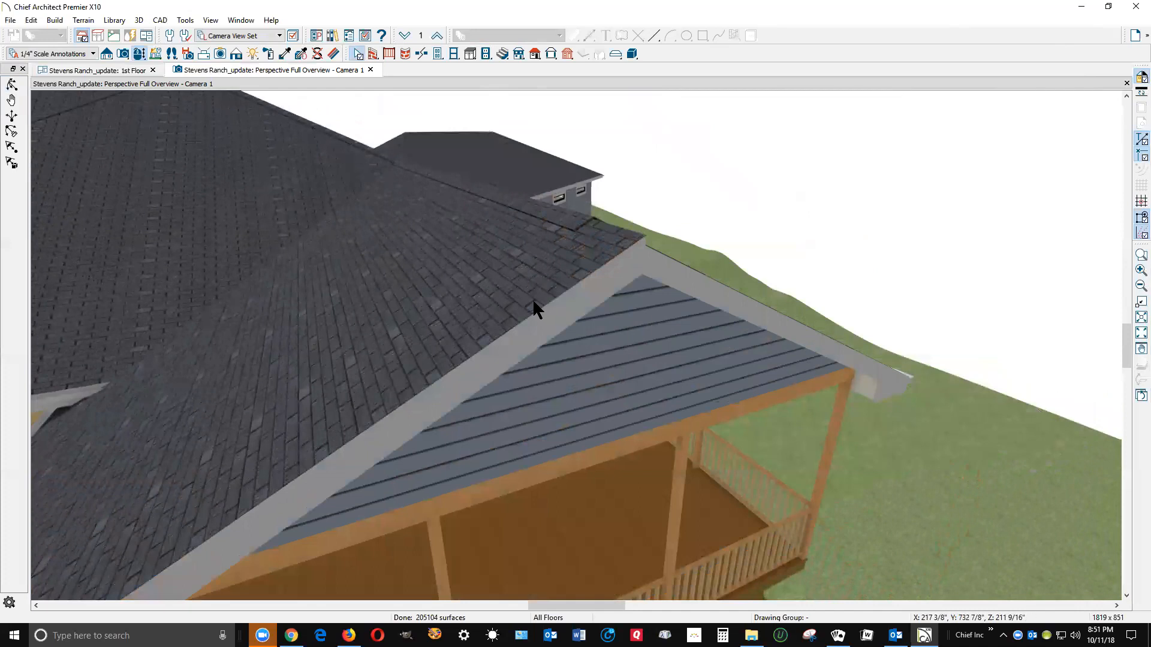
click(535, 303)
drag(592, 240, 610, 222)
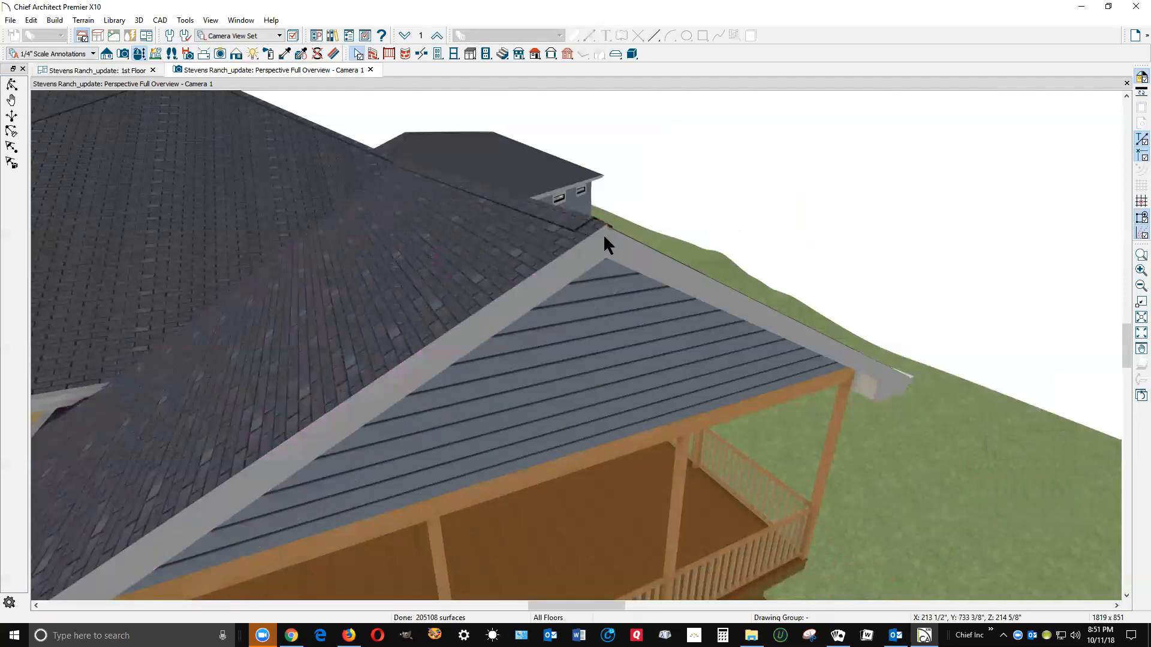
scroll(605, 236, up, 3)
scroll(605, 236, down, 2)
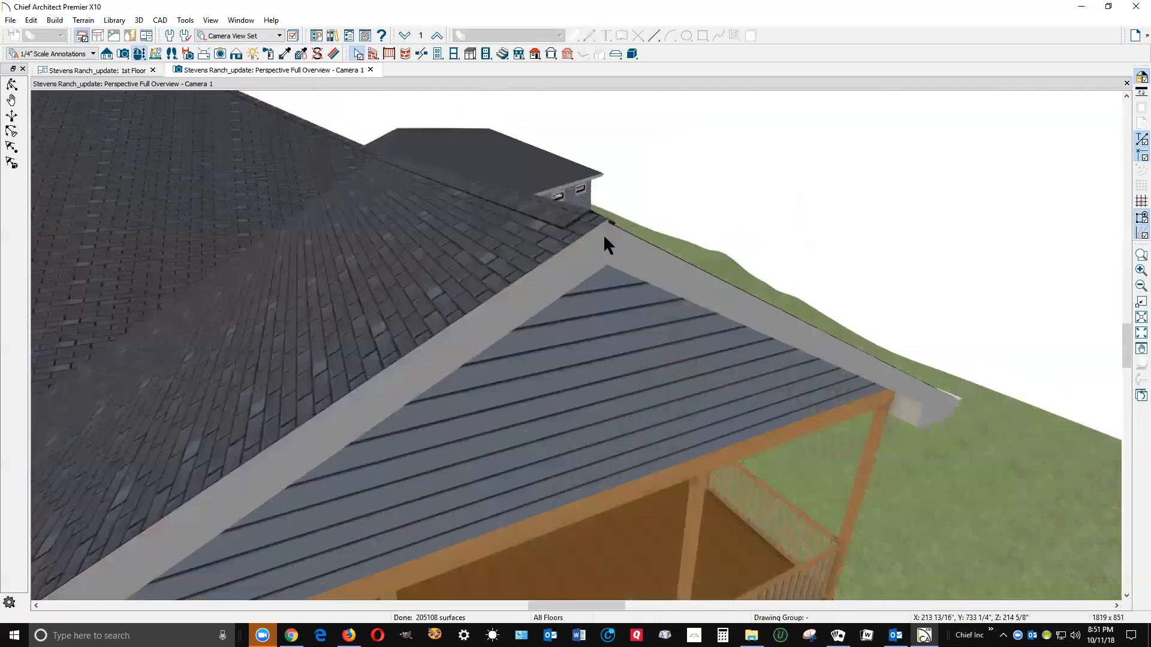
In the first floor plan, move the rear edge of the living-room-side gable roof plane to align with the opposite plane's edge
key(ctrl+Tab)
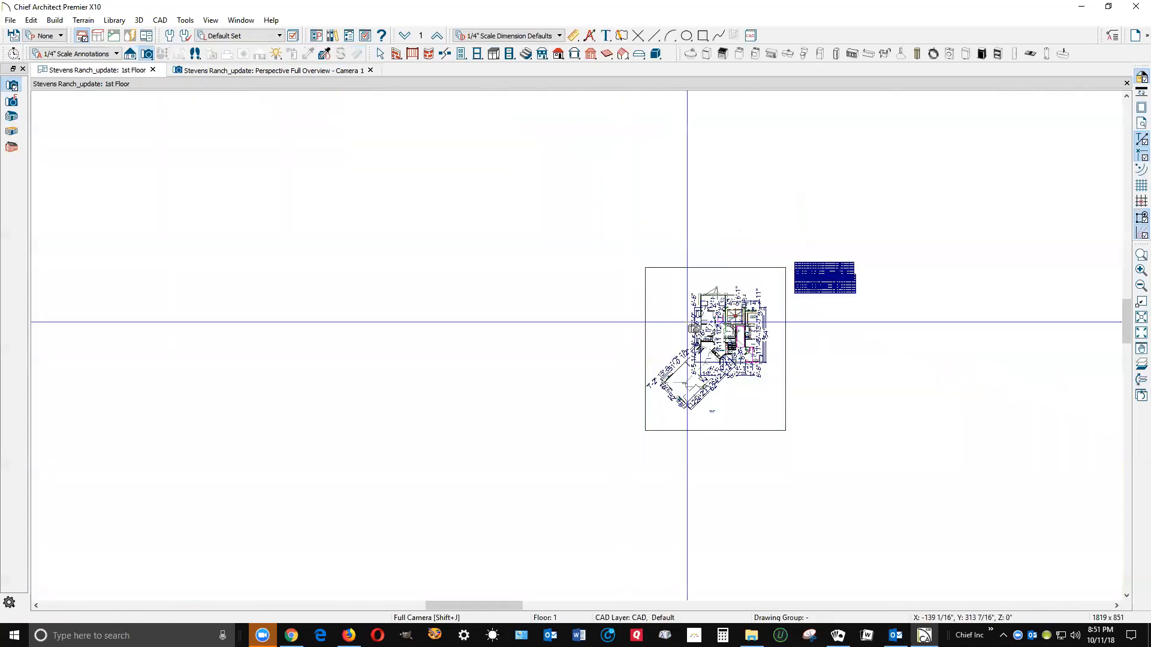
scroll(703, 324, up, 6)
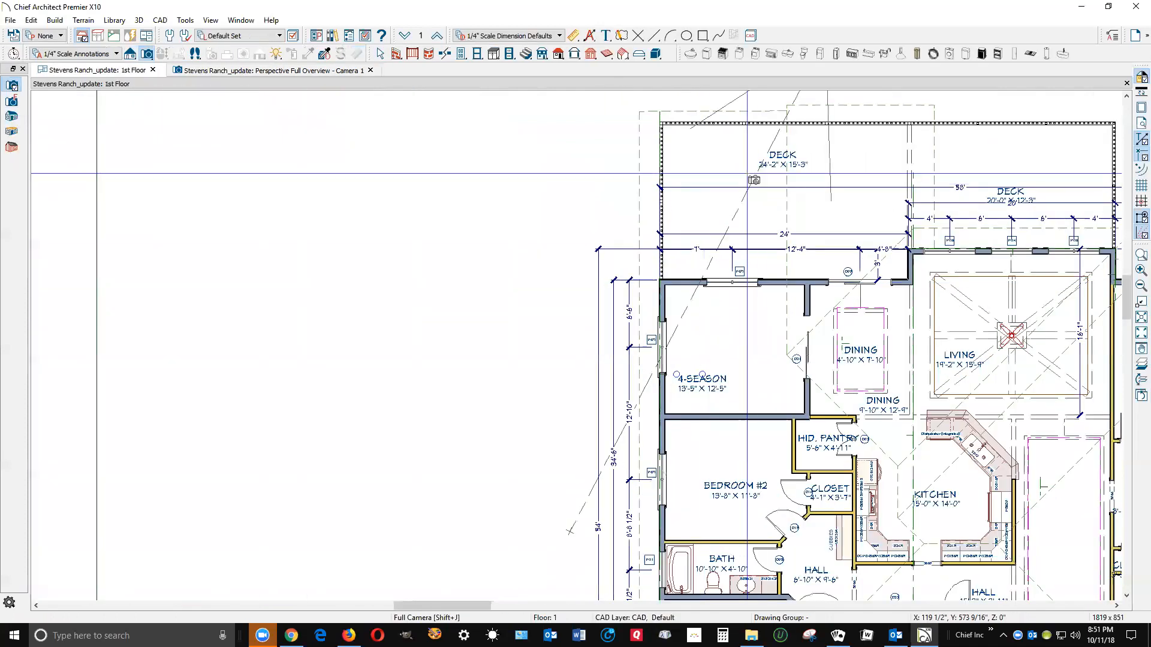
scroll(787, 118, down, 4)
scroll(803, 108, up, 3)
scroll(809, 104, up, 4)
key(space)
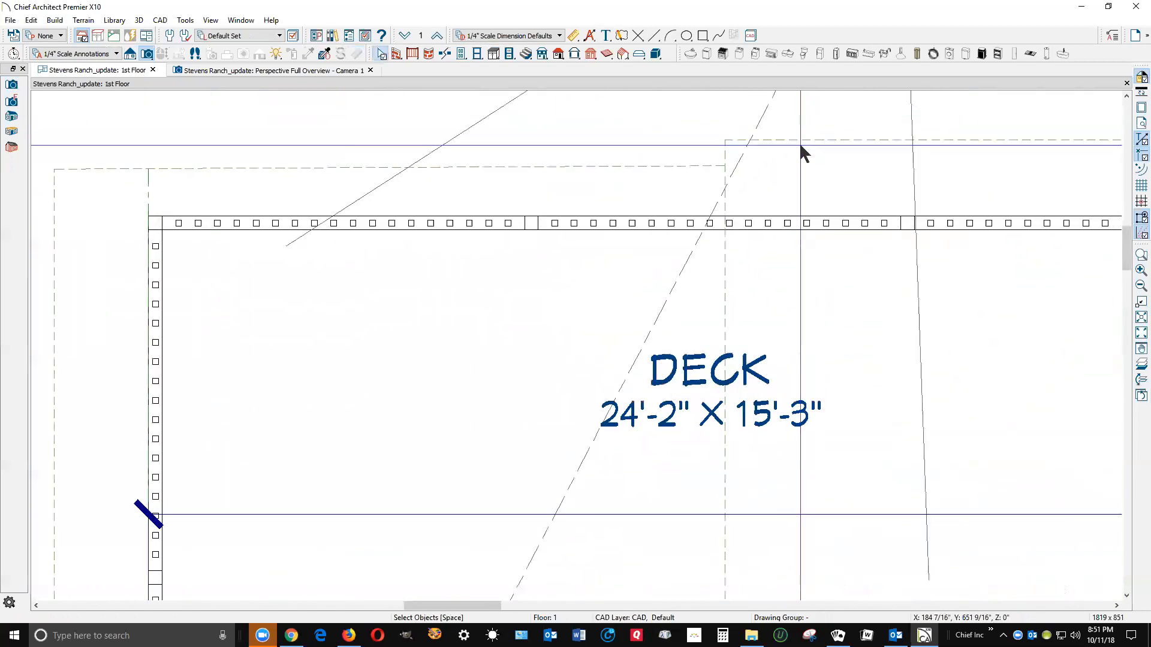
click(800, 142)
drag(800, 142, 717, 165)
click(797, 198)
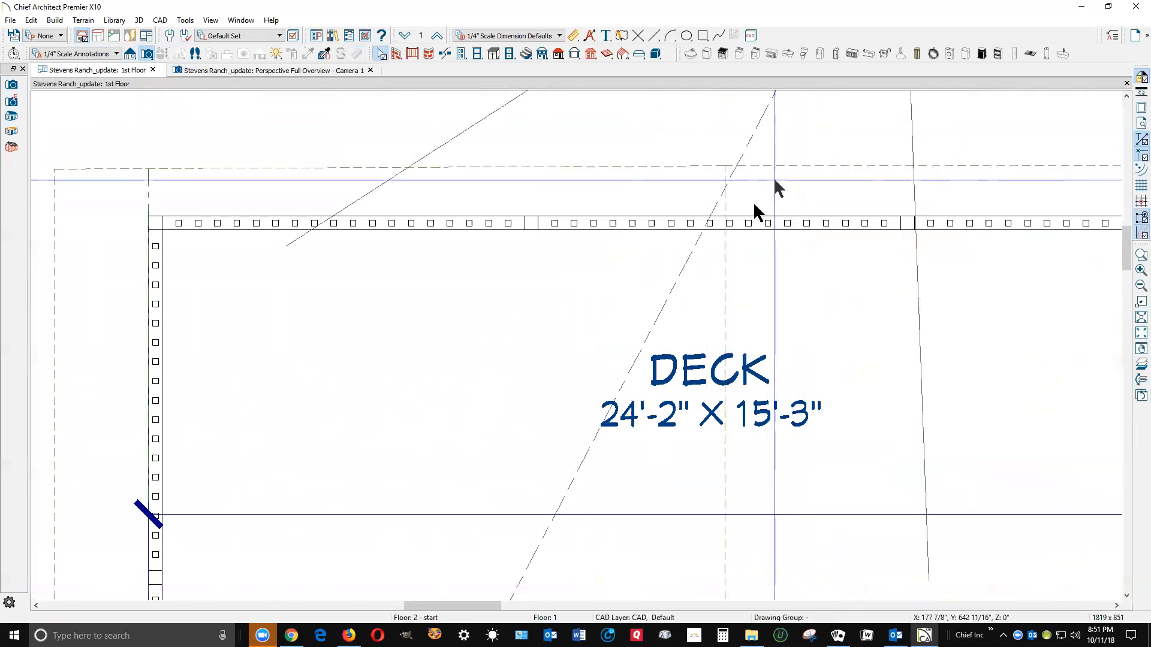
Inspect the deck gable's peak, the underside of its roof and the adjoining living room roof plane in the overview
key(ctrl+Tab)
scroll(534, 232, down, 2)
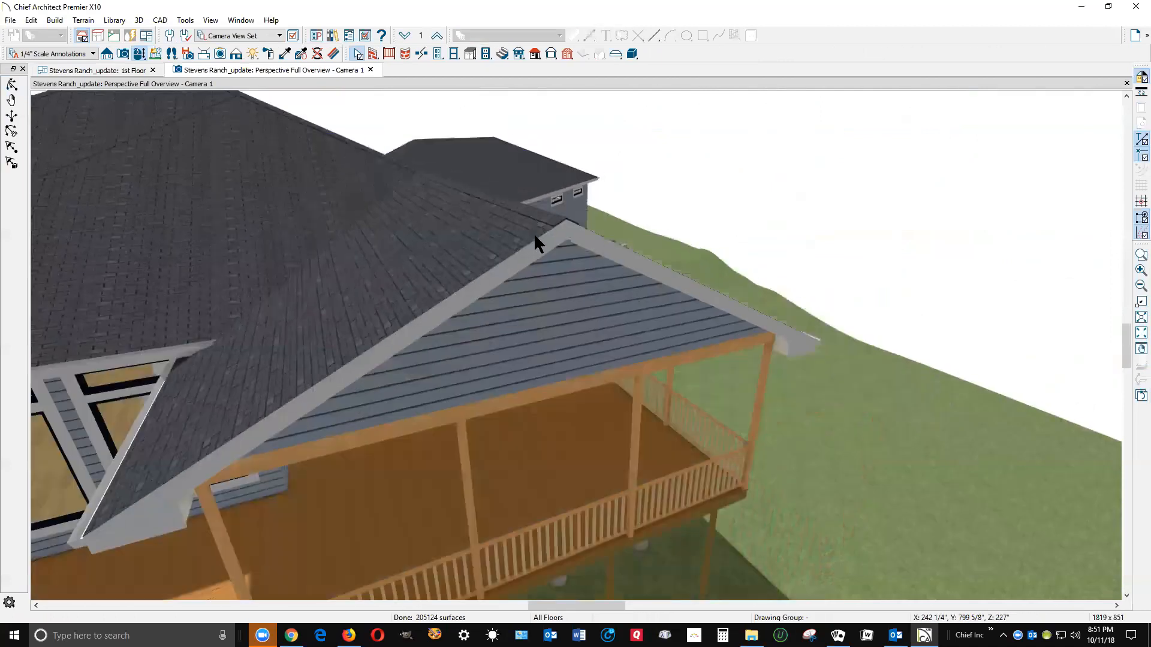
scroll(575, 254, up, 3)
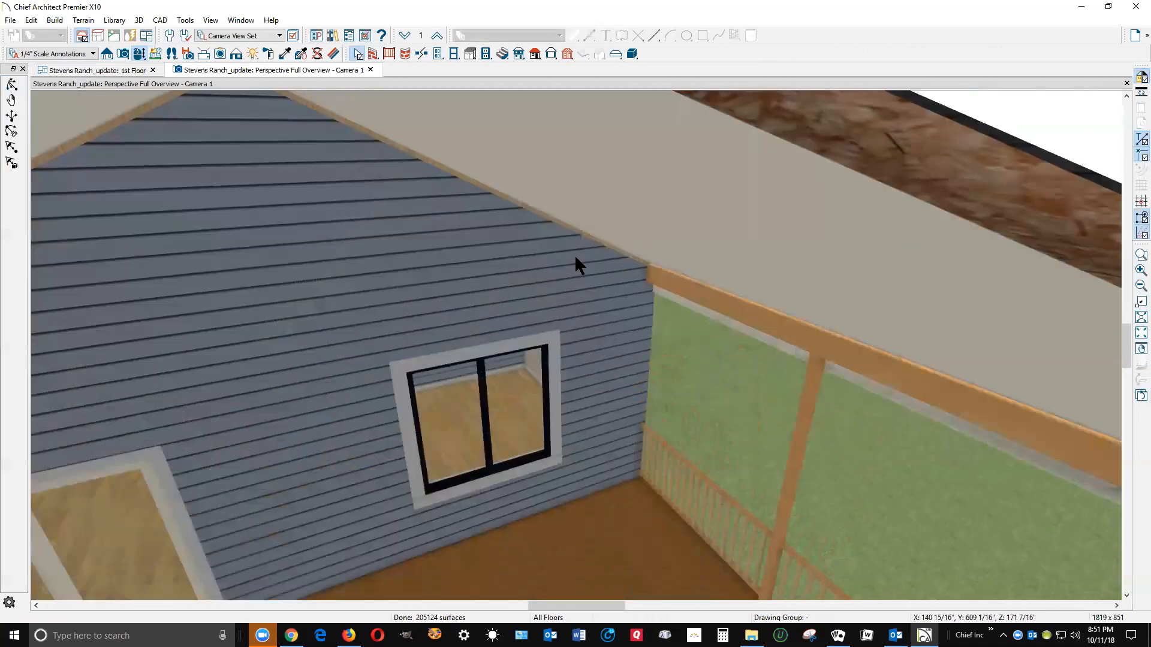
scroll(574, 254, down, 3)
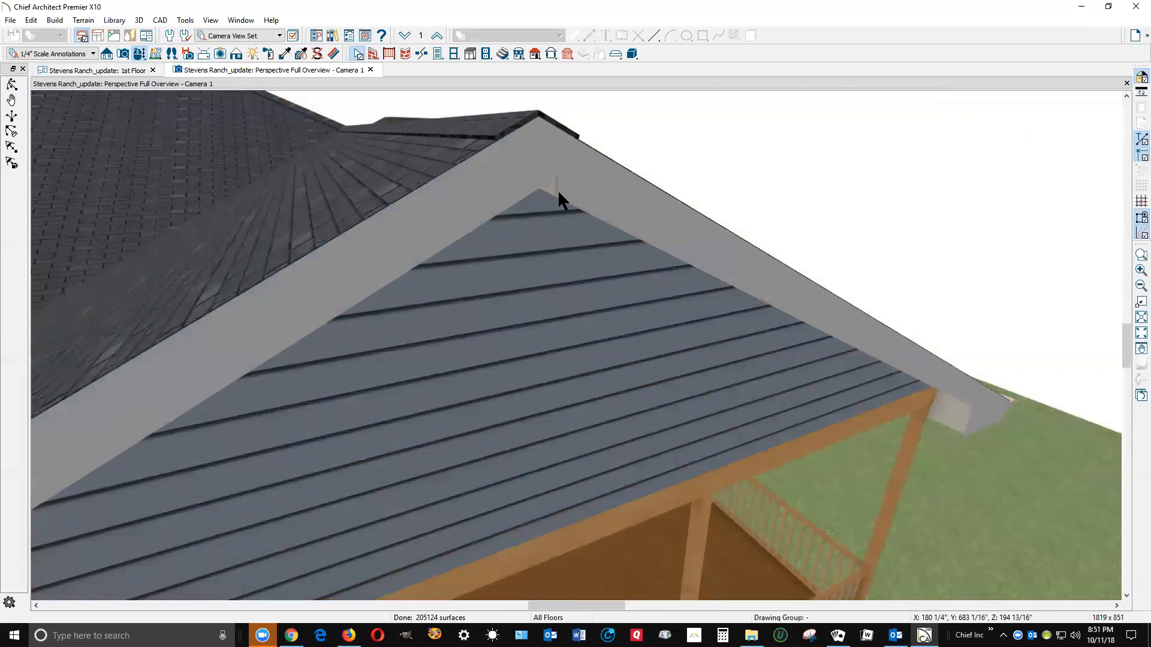
scroll(558, 190, down, 5)
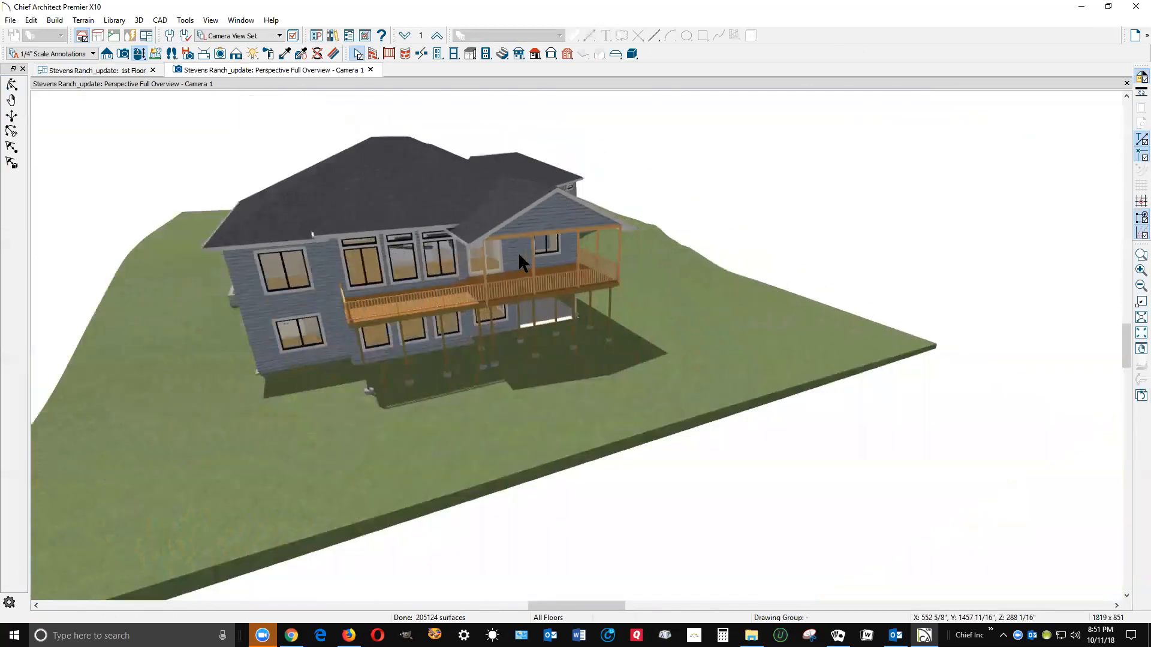
scroll(518, 252, up, 1)
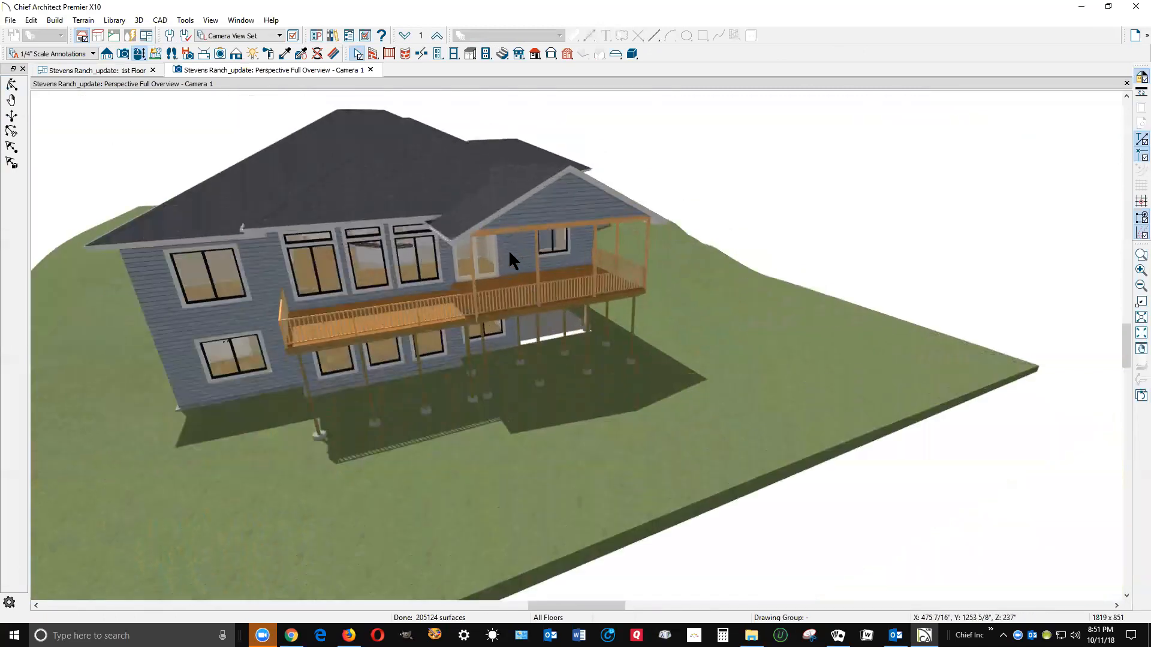
scroll(508, 250, up, 1)
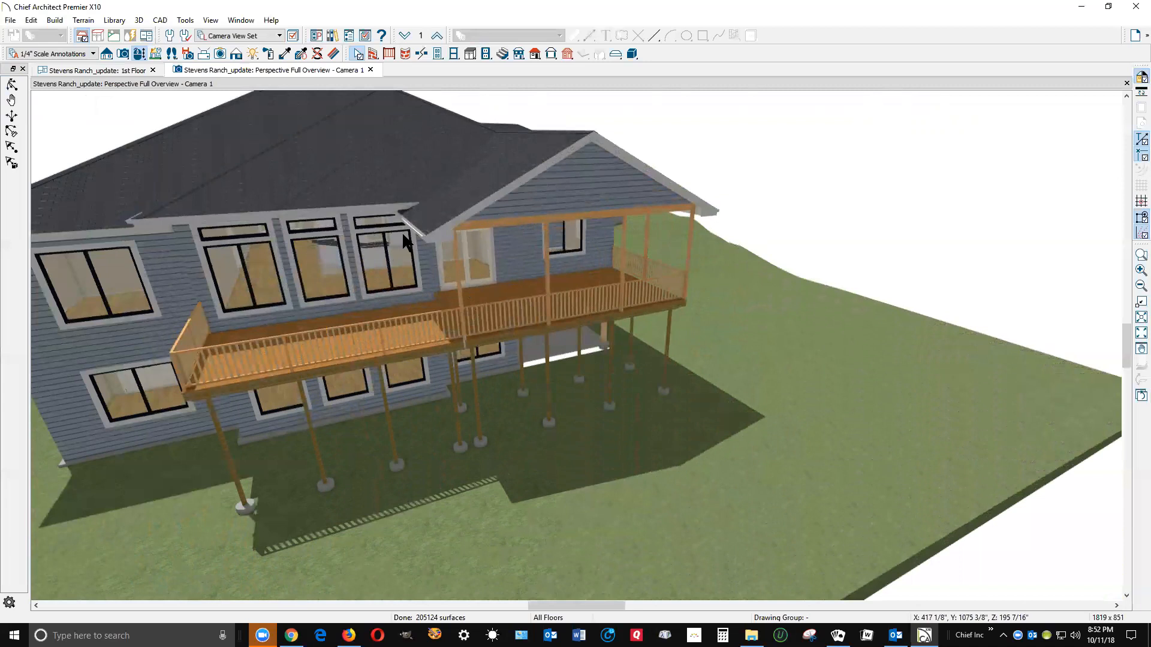
click(273, 199)
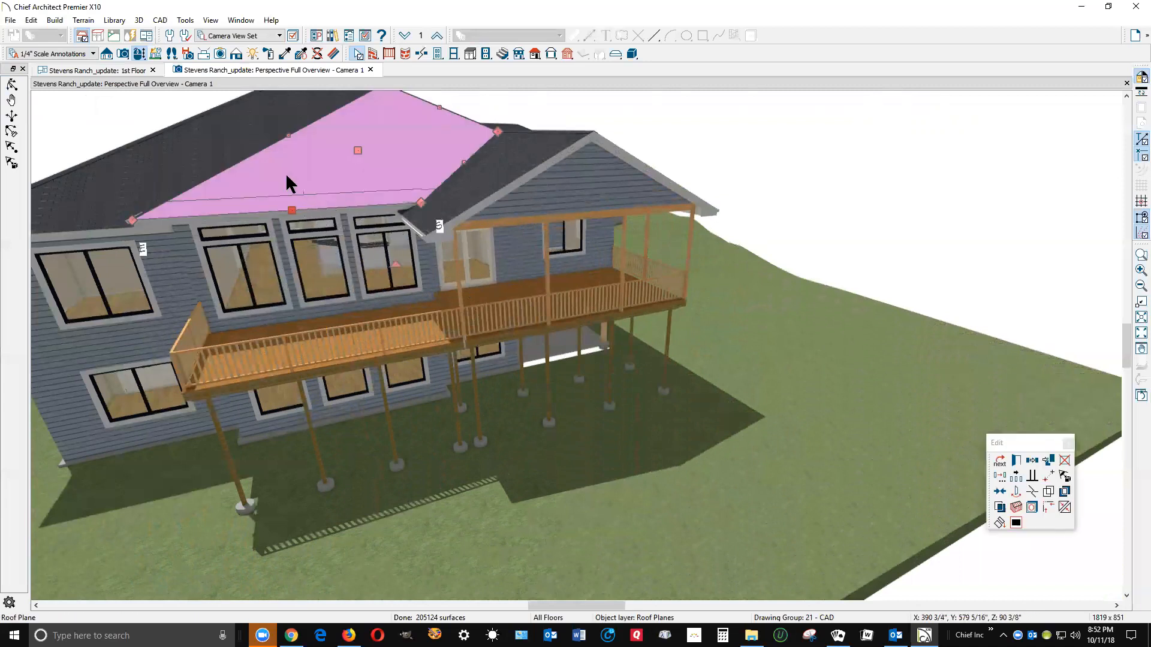
key(Escape)
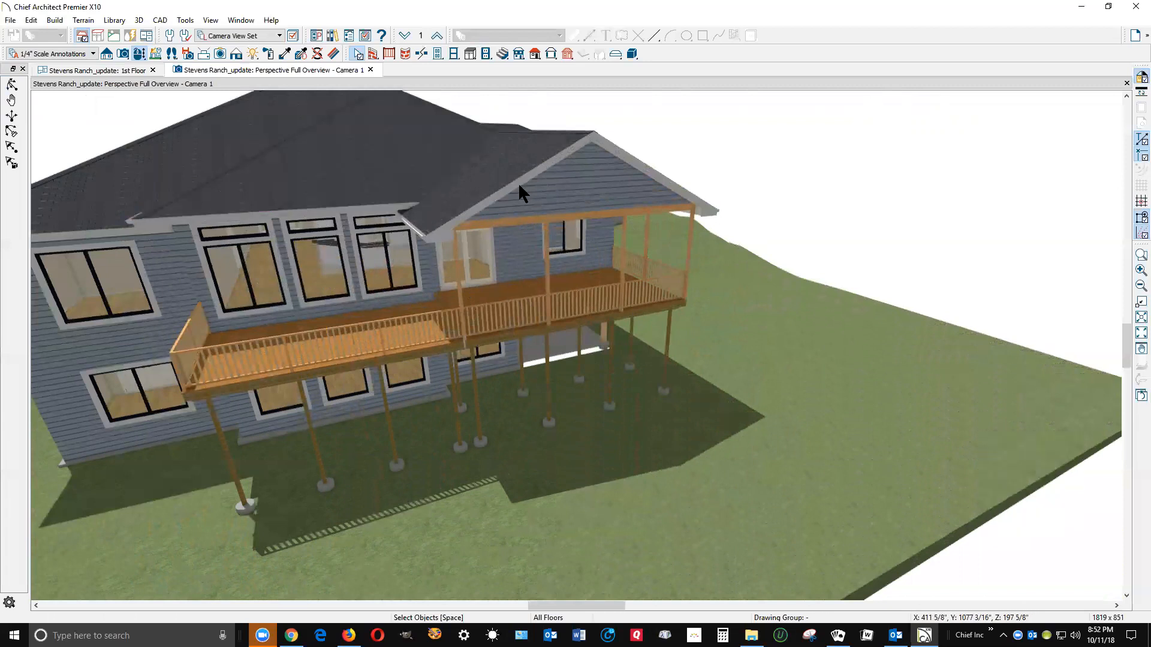
Examine the roof from above and around to the gable over the front entry
scroll(514, 202, down, 2)
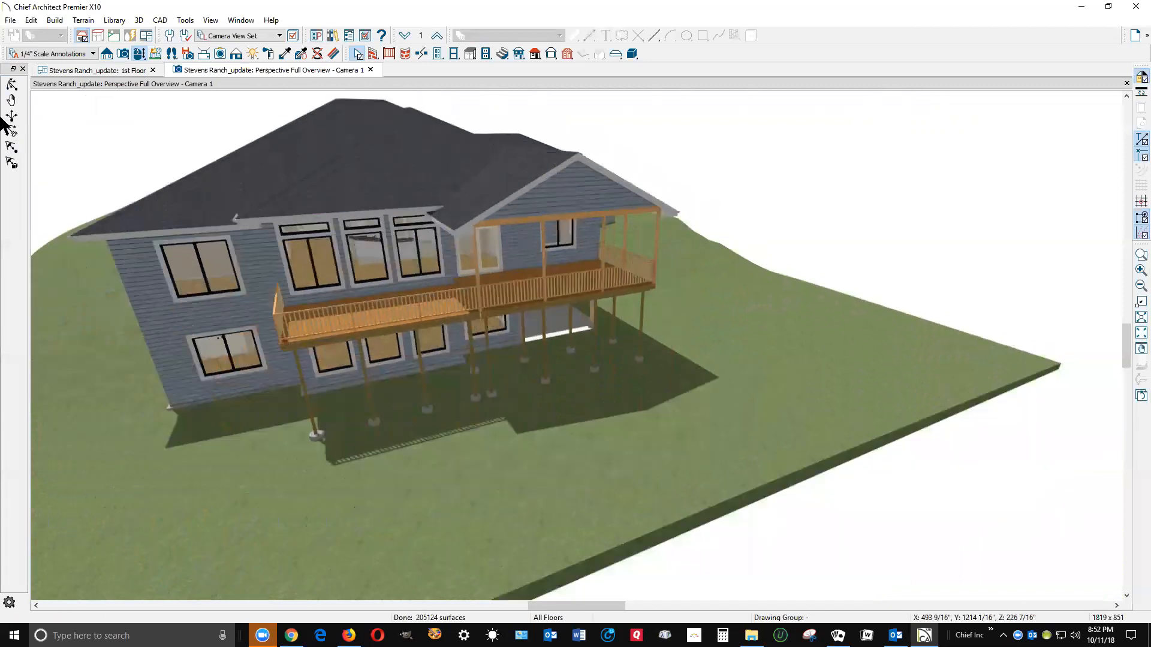
click(13, 84)
drag(464, 249, 558, 290)
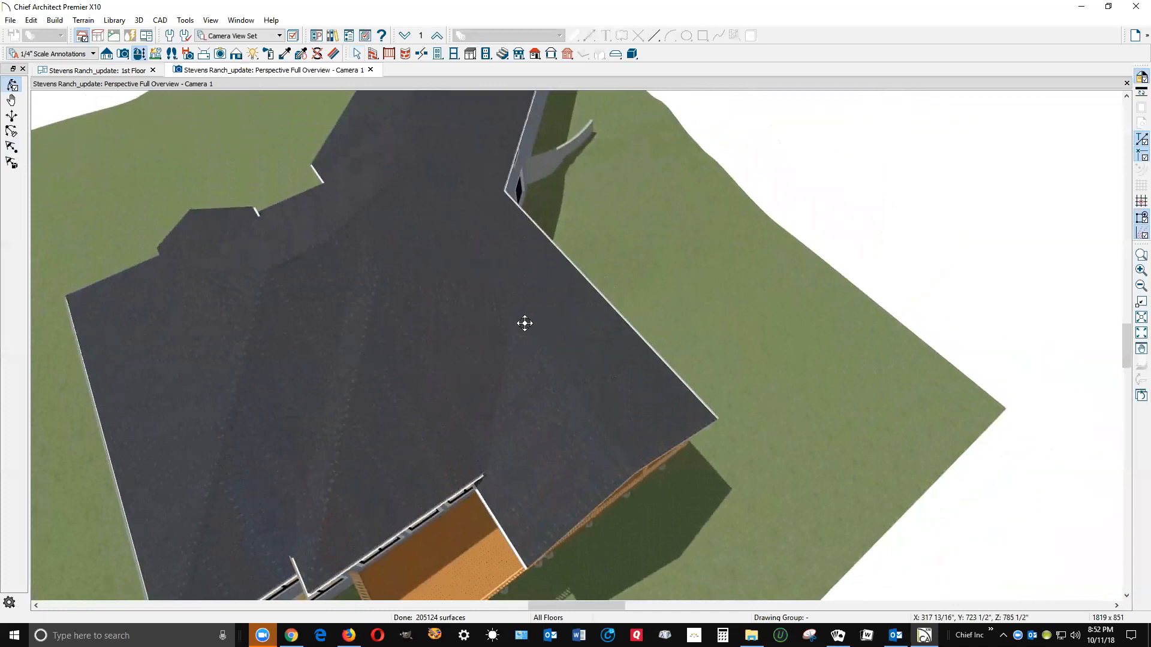
drag(463, 350, 519, 283)
drag(497, 323, 679, 303)
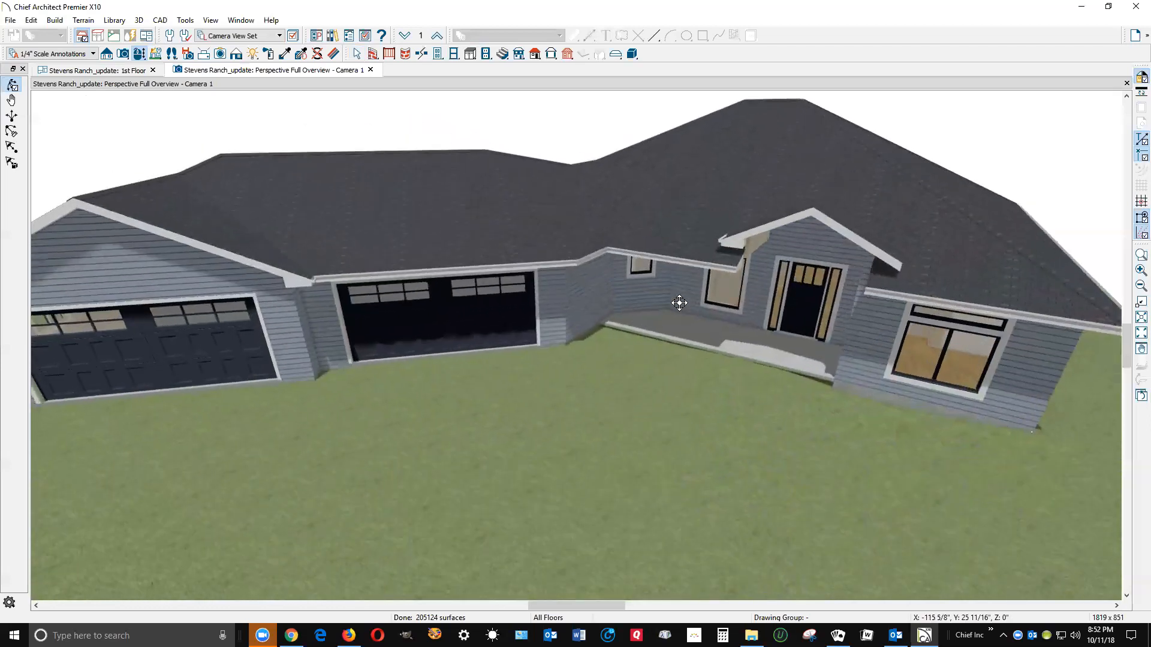
key(space)
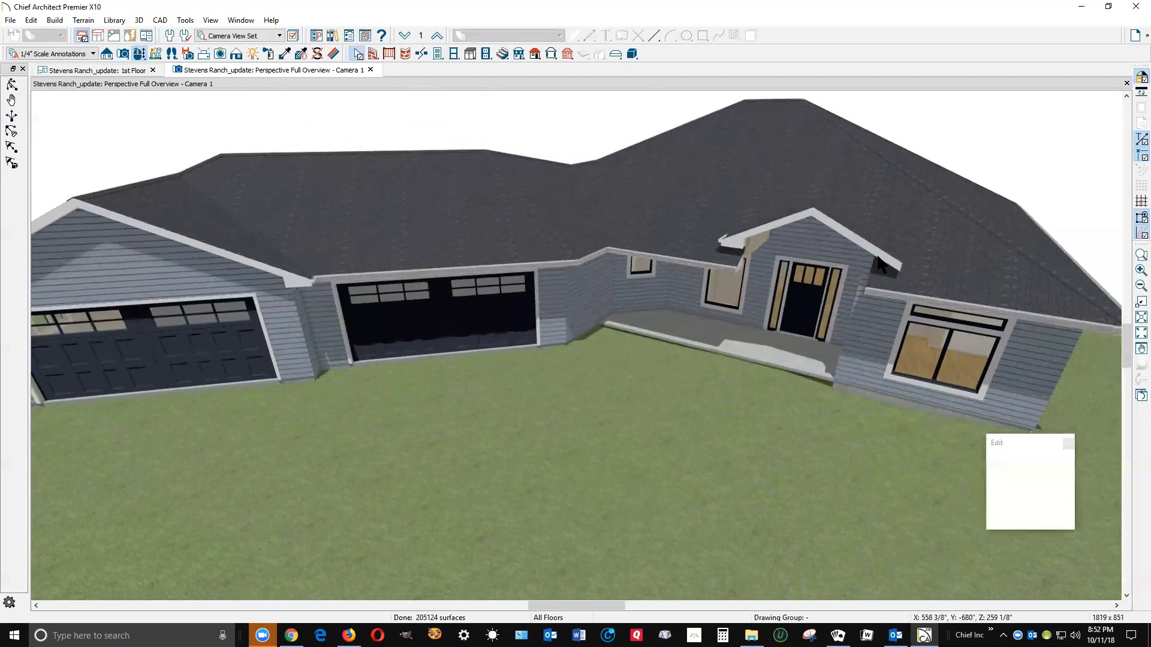
click(880, 263)
click(1016, 460)
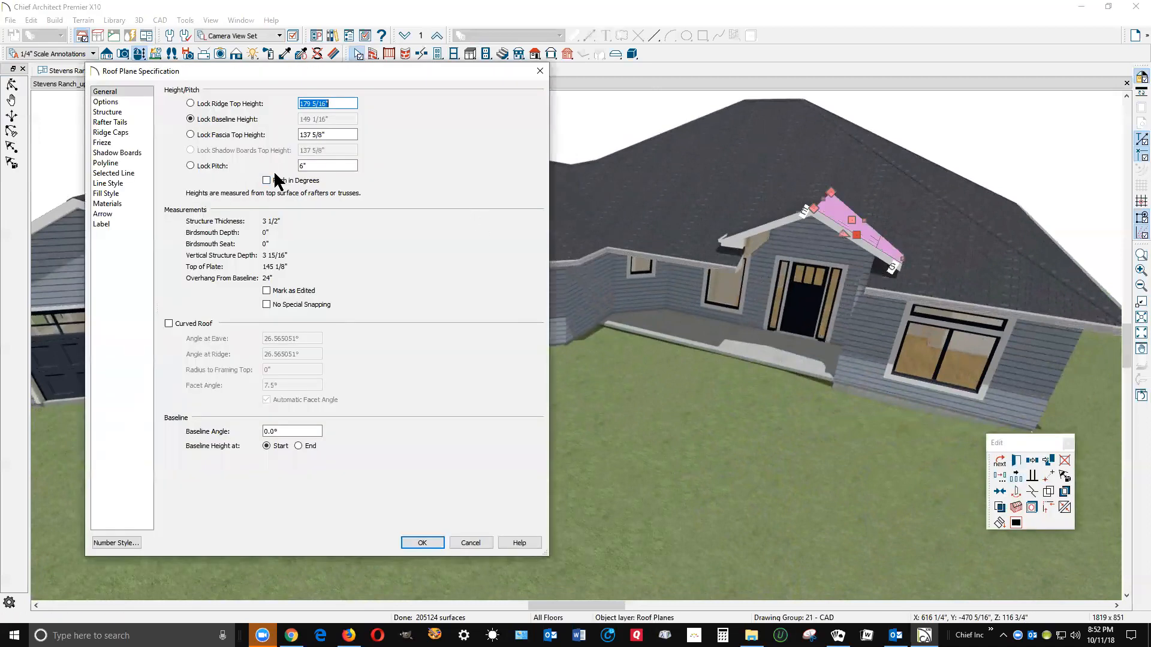
click(120, 102)
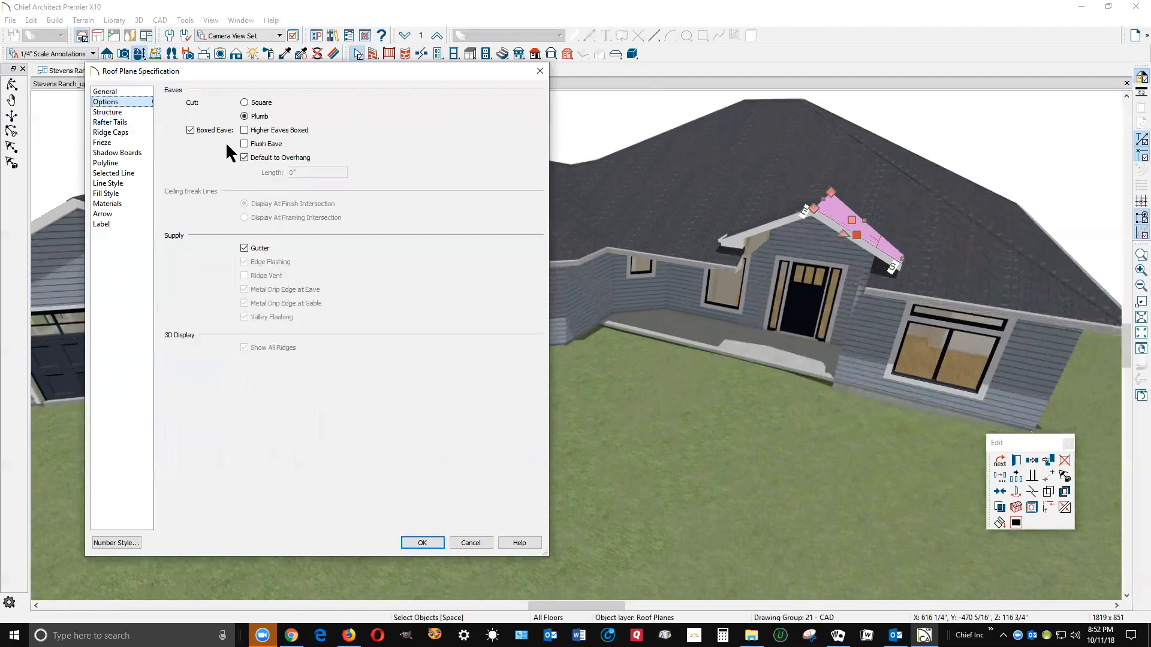
click(470, 543)
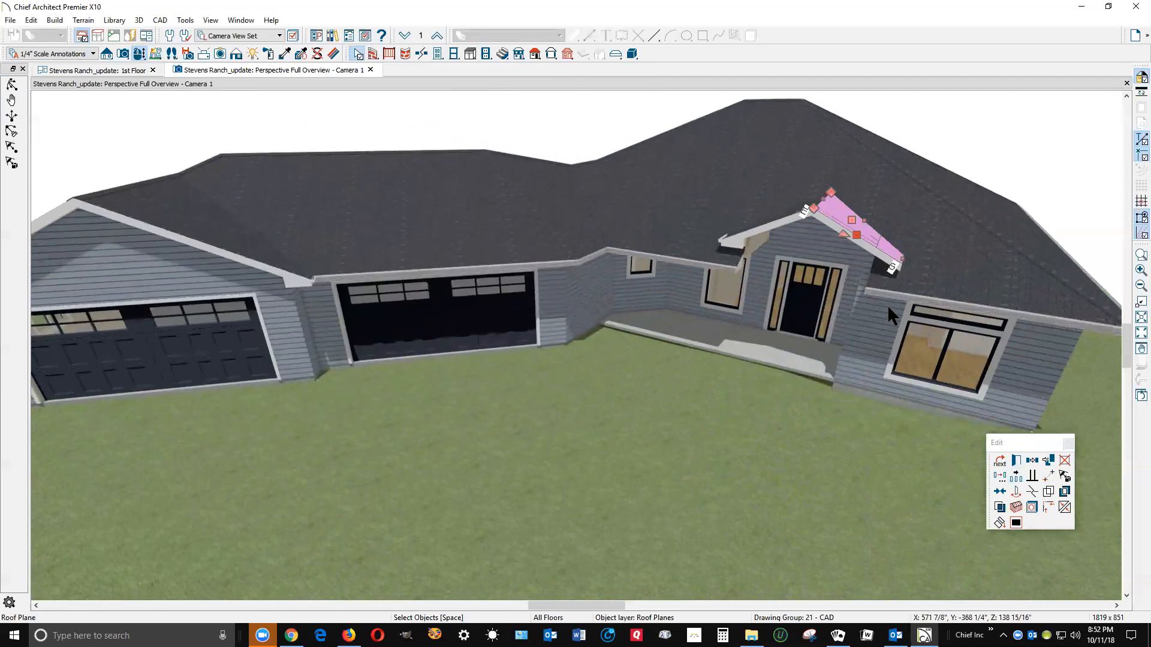
scroll(889, 280, up, 3)
key(Escape)
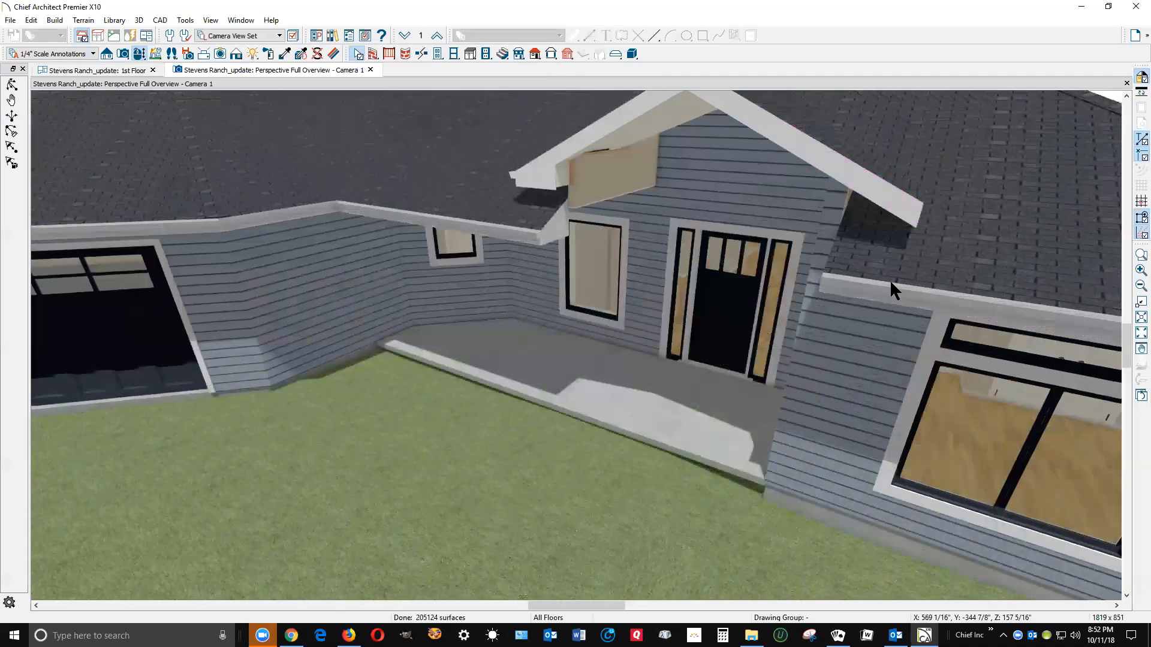
Turn off the Gutter option for the two roof planes of the front entry gable
click(12, 86)
mouse_move(239, 203)
mouse_down()
mouse_move(278, 208)
mouse_move(260, 209)
mouse_up()
key(space)
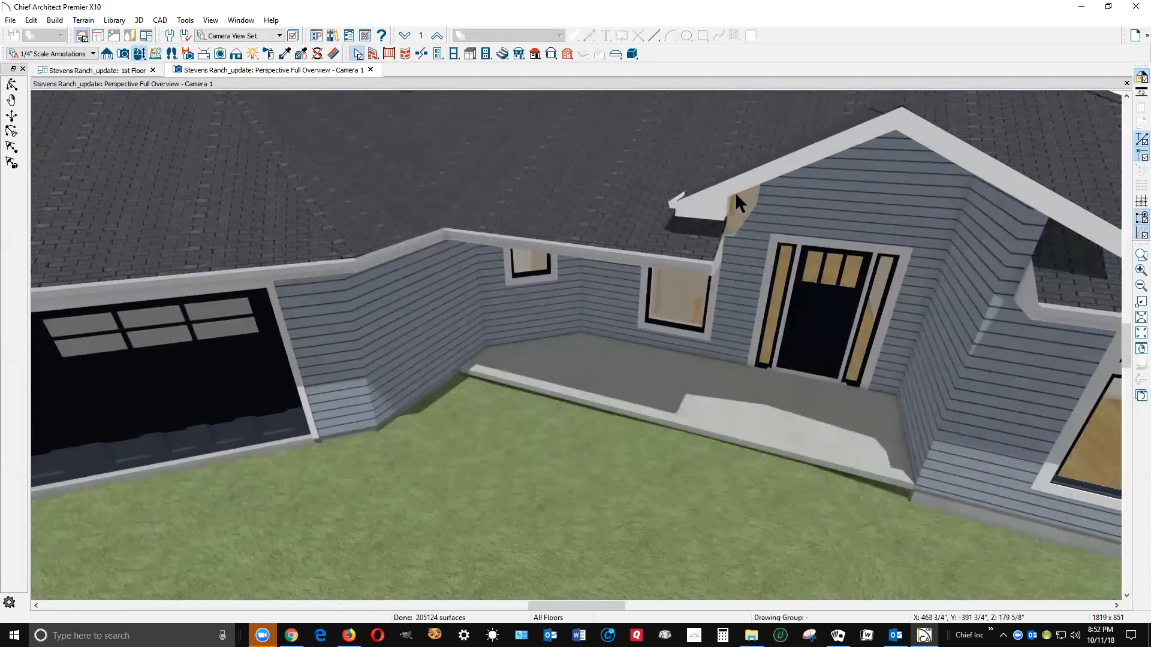
click(712, 197)
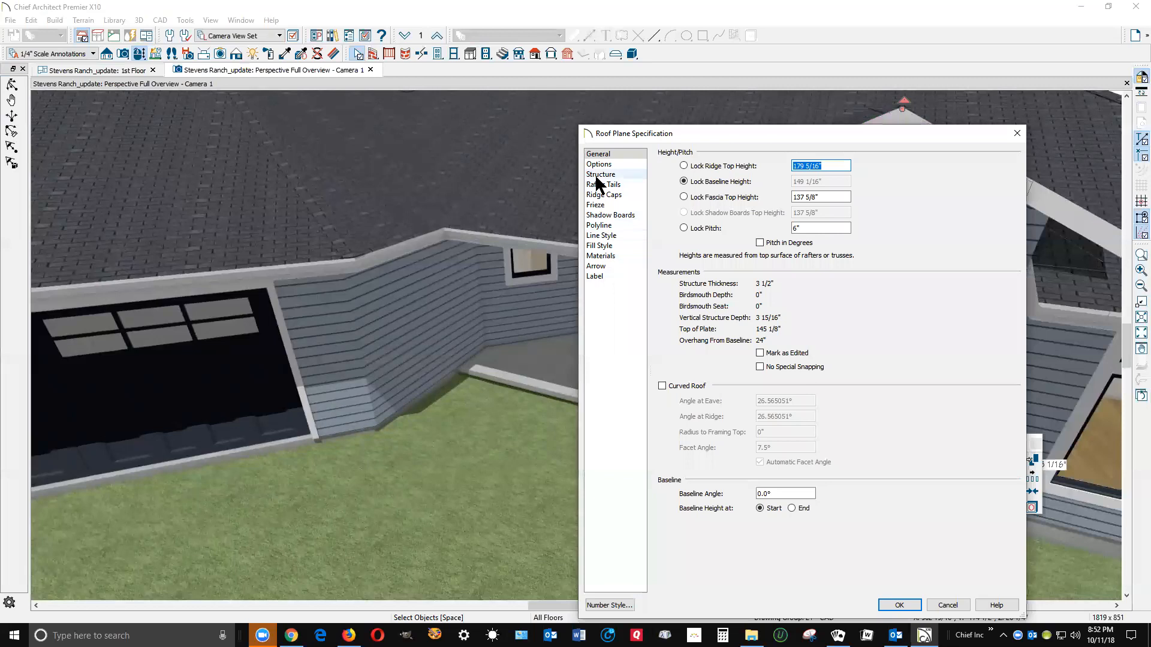
click(599, 163)
click(757, 309)
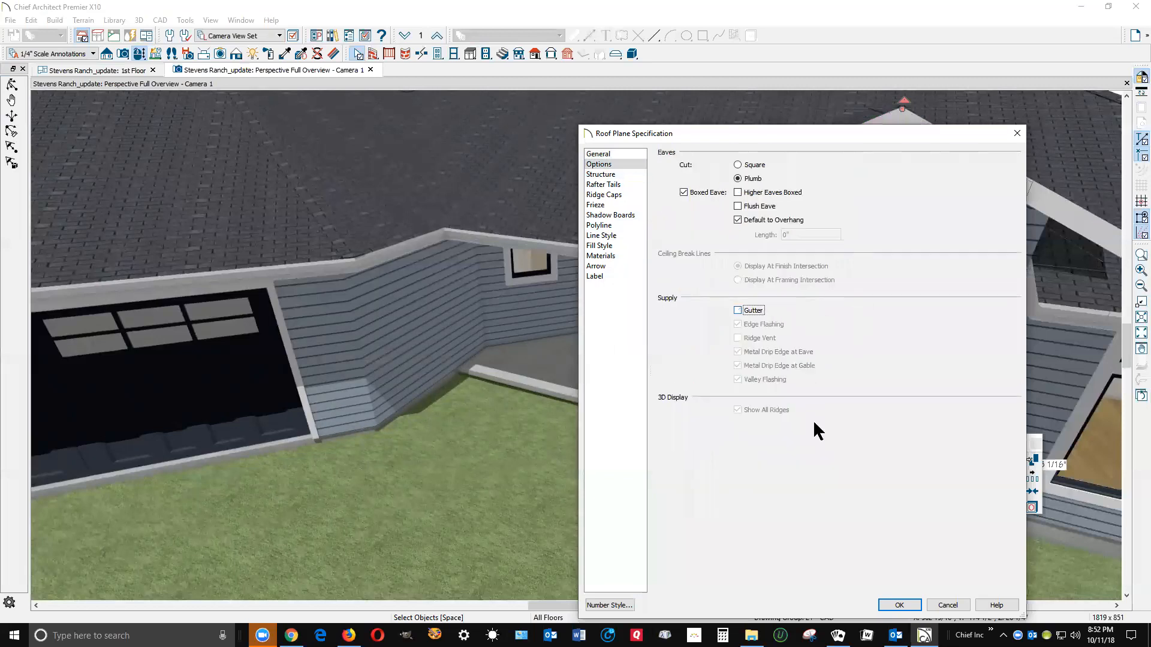
click(899, 605)
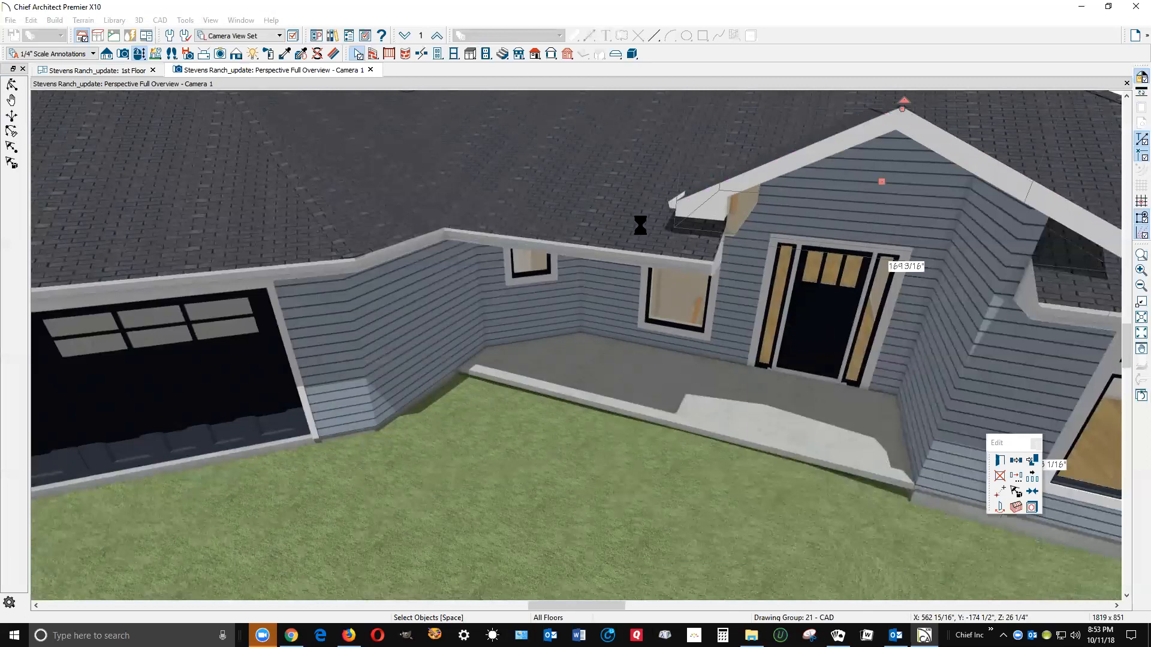
key(Escape)
scroll(639, 221, down, 2)
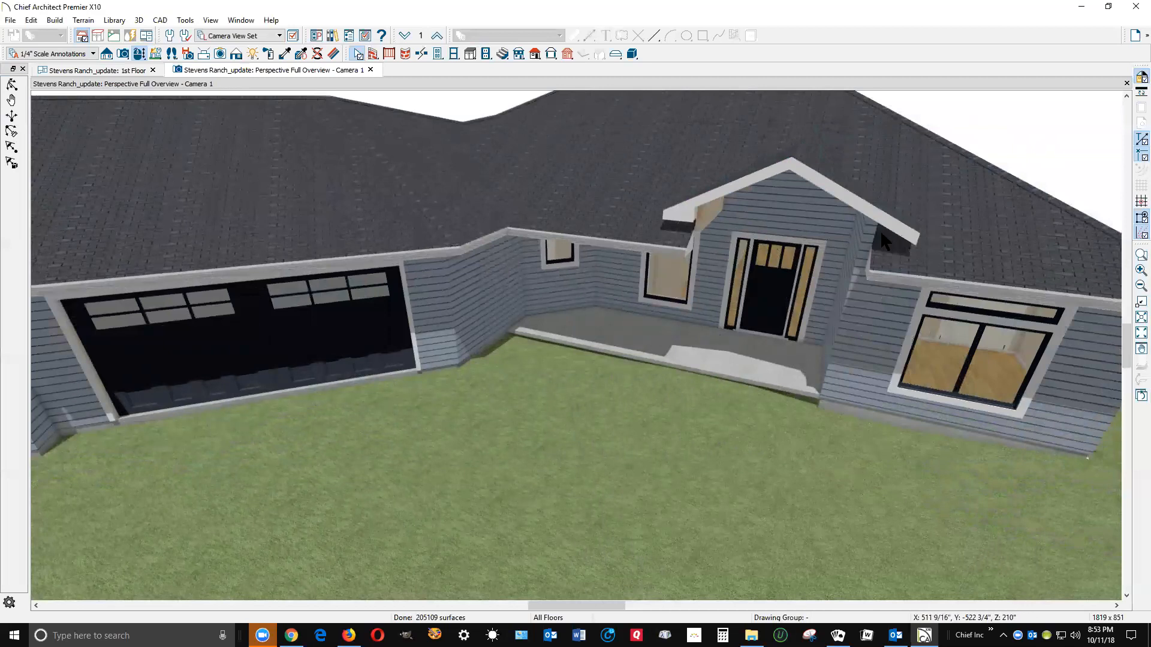
Extend the main front roof plane's edge beside the entry gable by about 5 1/2 inches toward the front door
scroll(882, 239, up, 2)
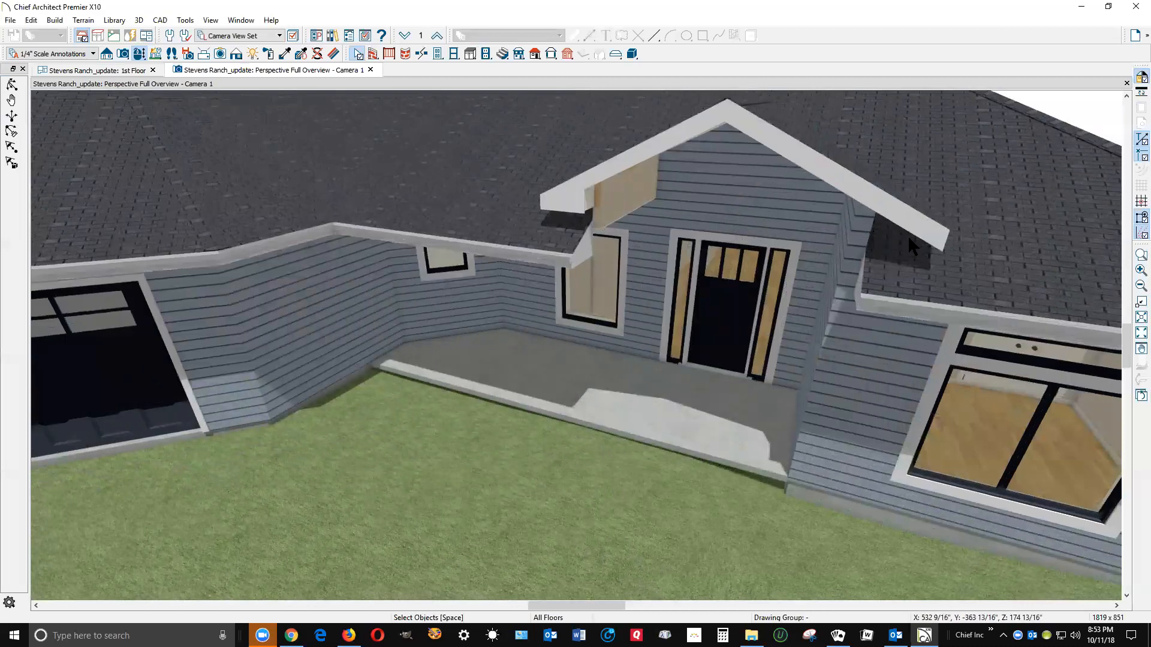
click(870, 262)
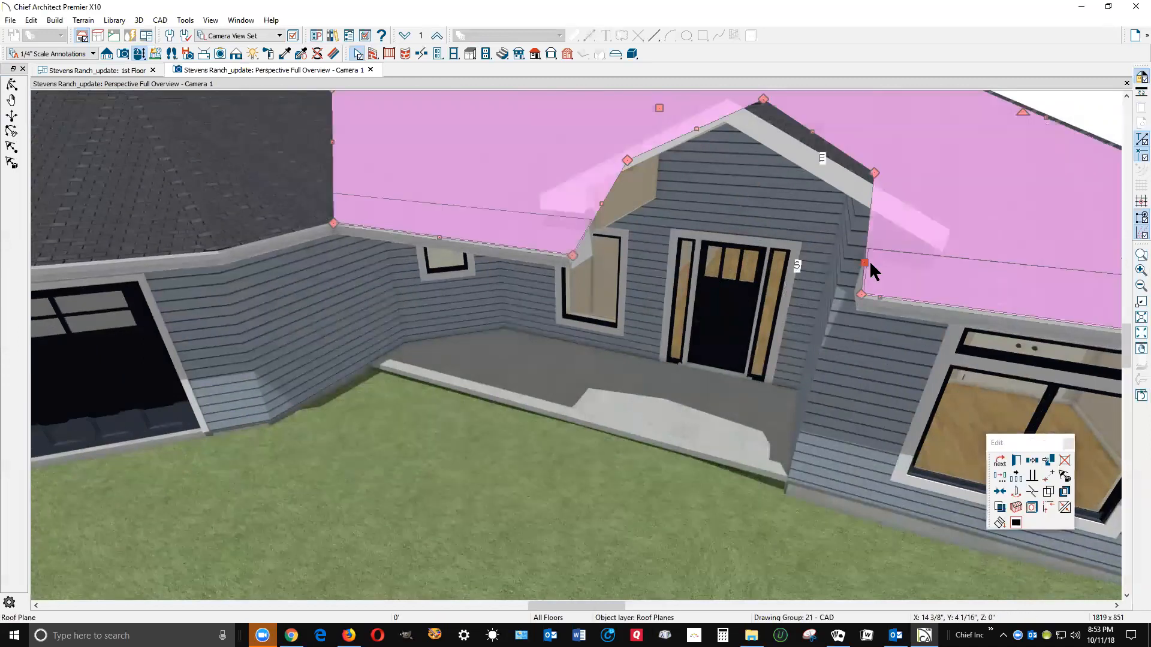
drag(869, 260, 854, 254)
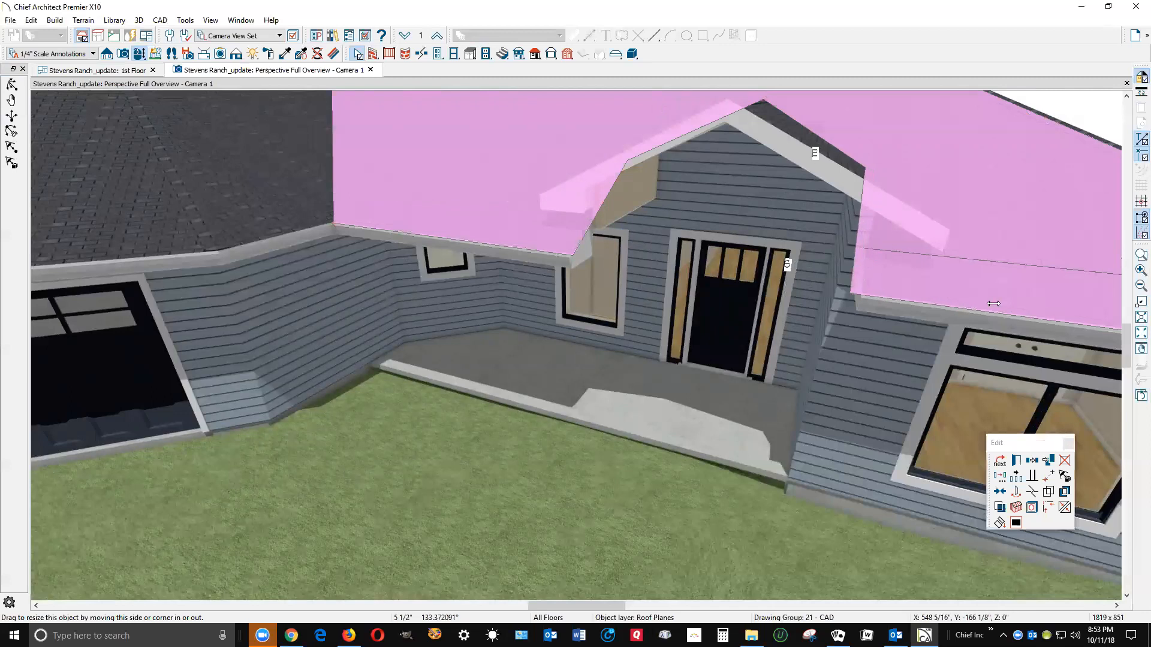
key(Escape)
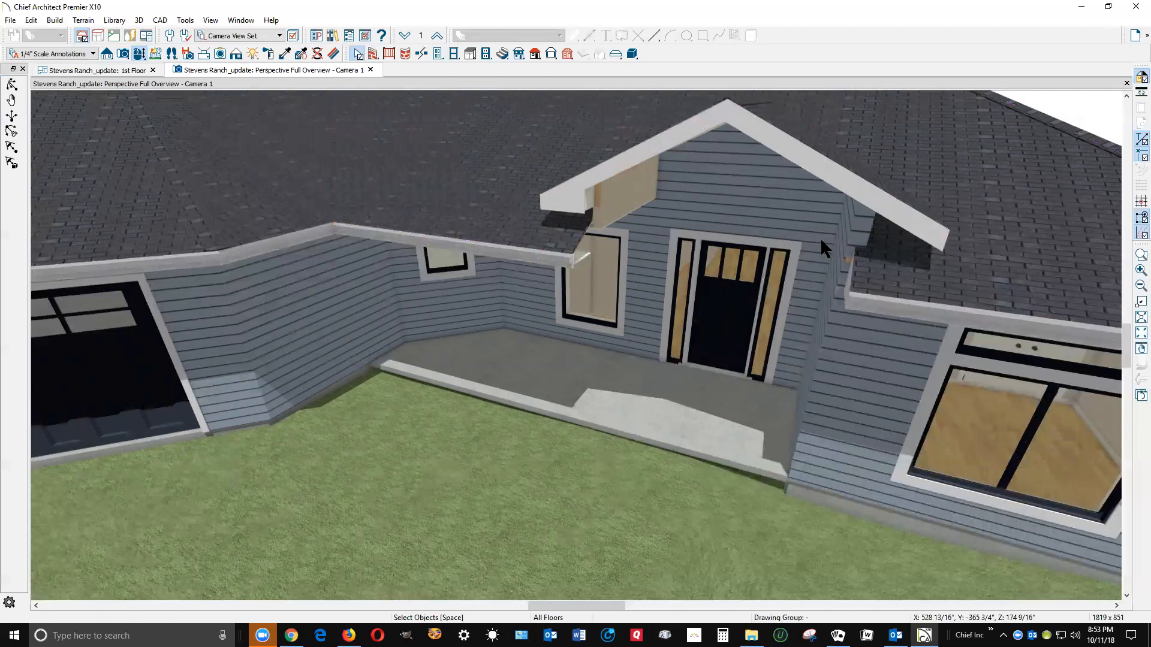
Review the general and structure settings of the entry gable's roof plane nearest the large front window, leaving them as they are
double_click(875, 195)
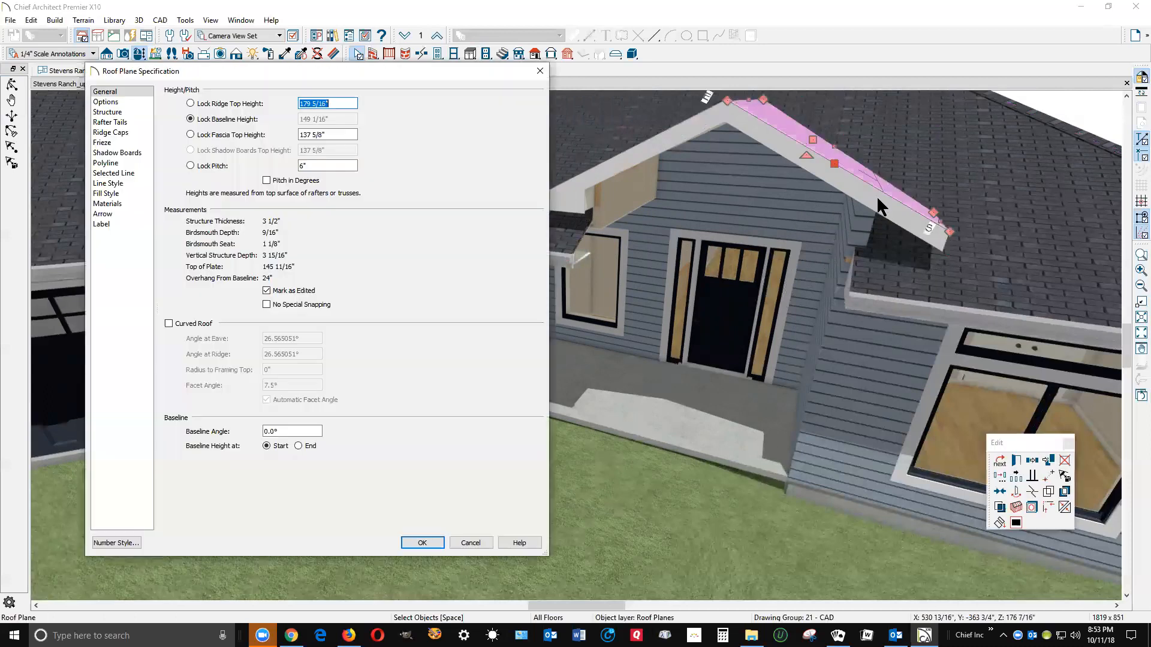
click(122, 112)
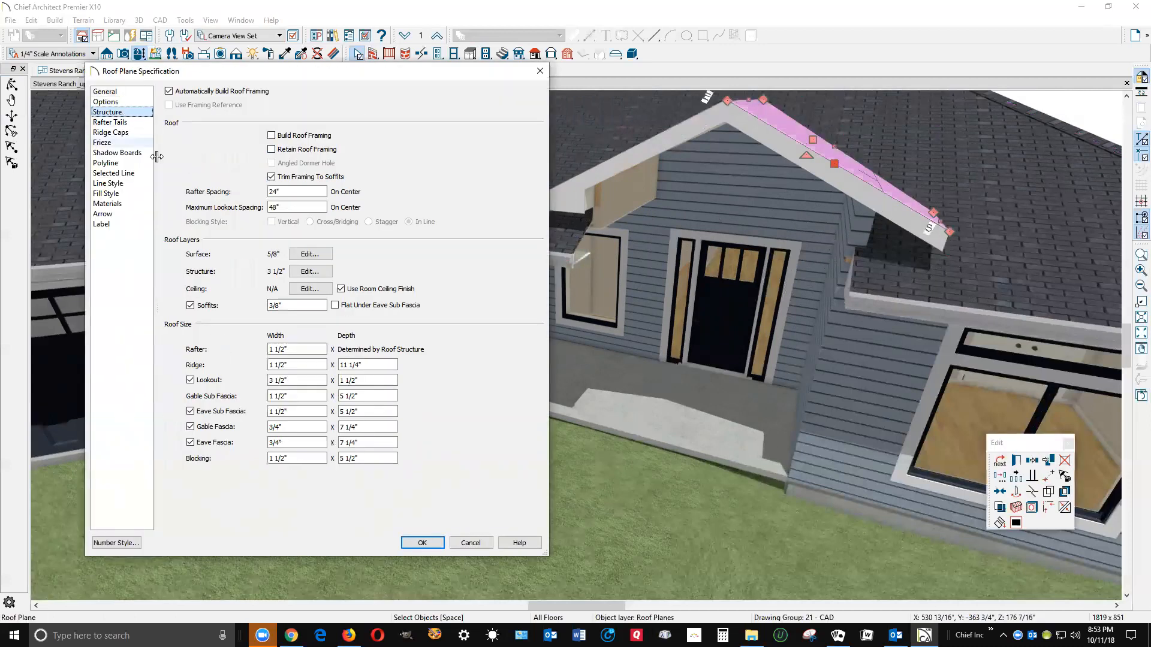
click(470, 543)
key(Escape)
scroll(777, 362, down, 3)
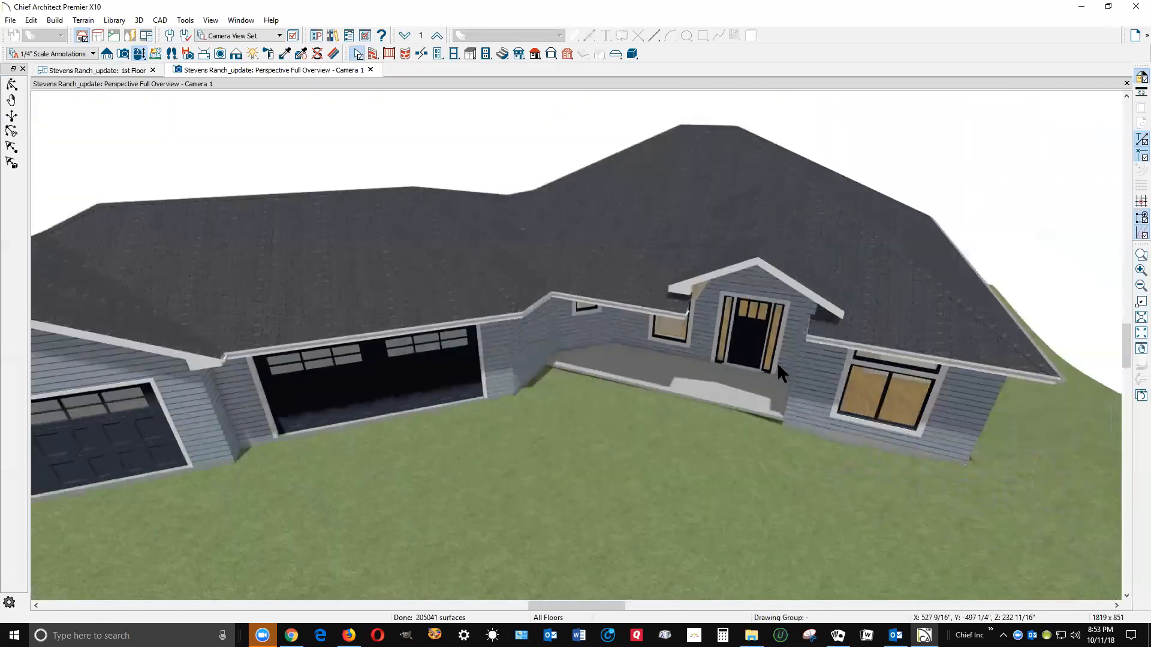